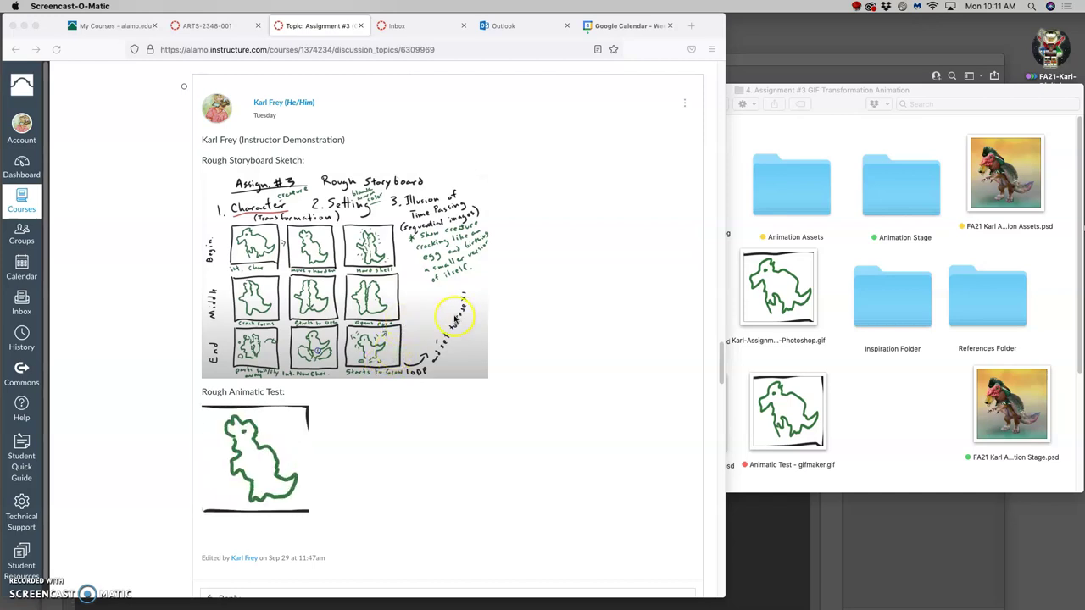
Switch to Photoshop and compare the Animation Assets document with the Animation Stage document.
click(851, 66)
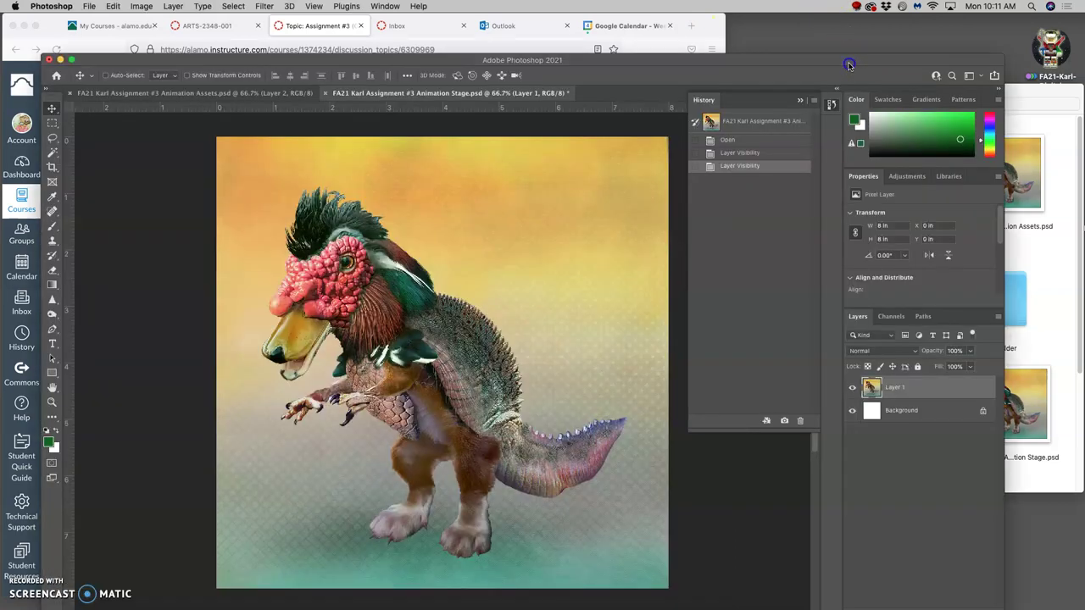
click(211, 94)
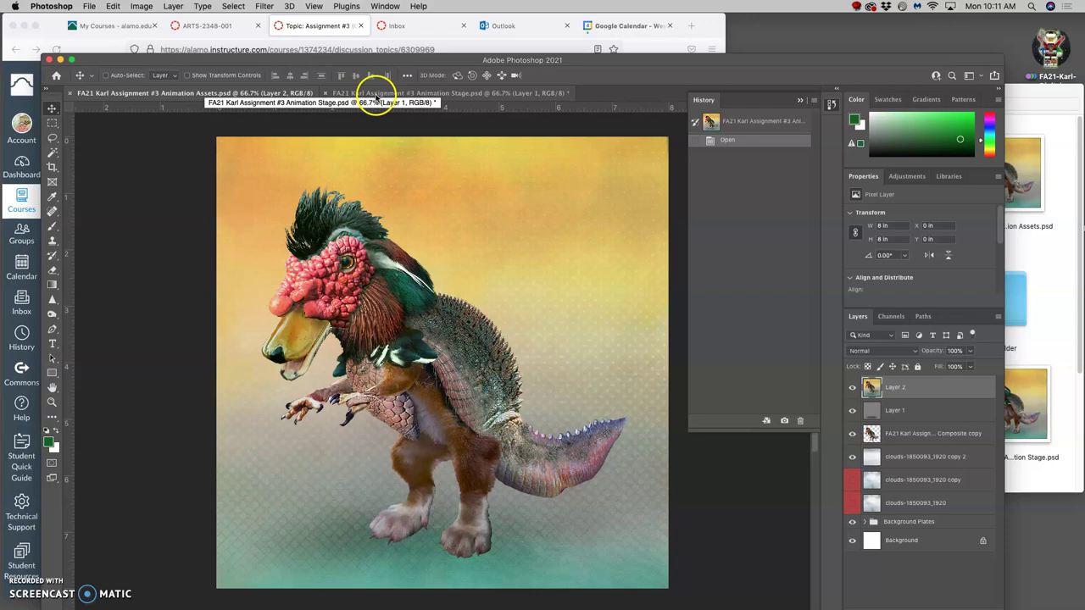
click(380, 95)
click(253, 97)
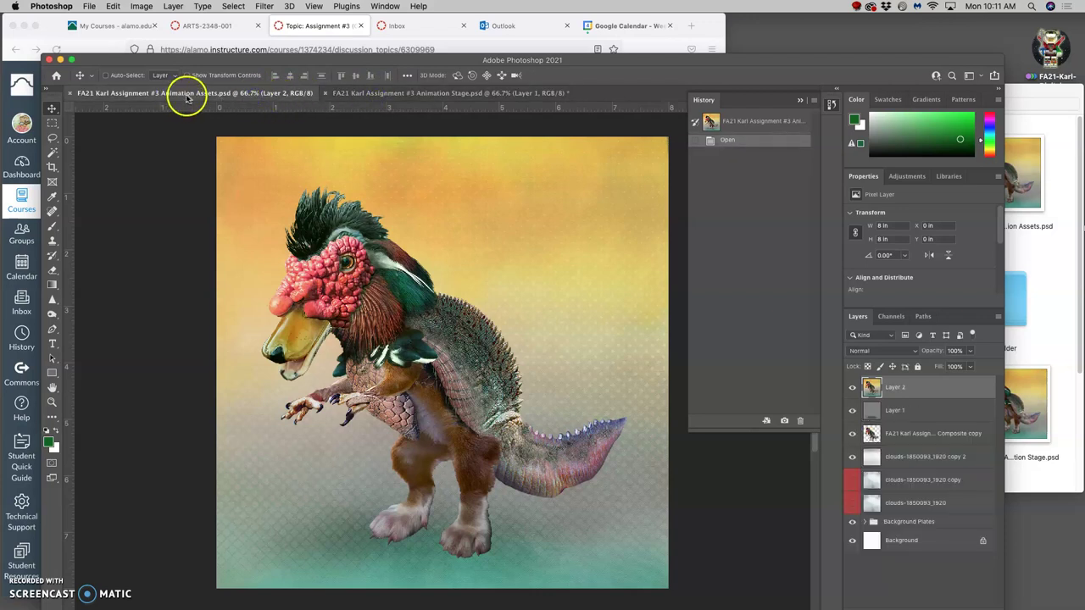
In the Animation Assets document, hide the top four layers and show the two red-labelled clouds layers to inspect the background.
click(852, 388)
click(853, 410)
click(853, 433)
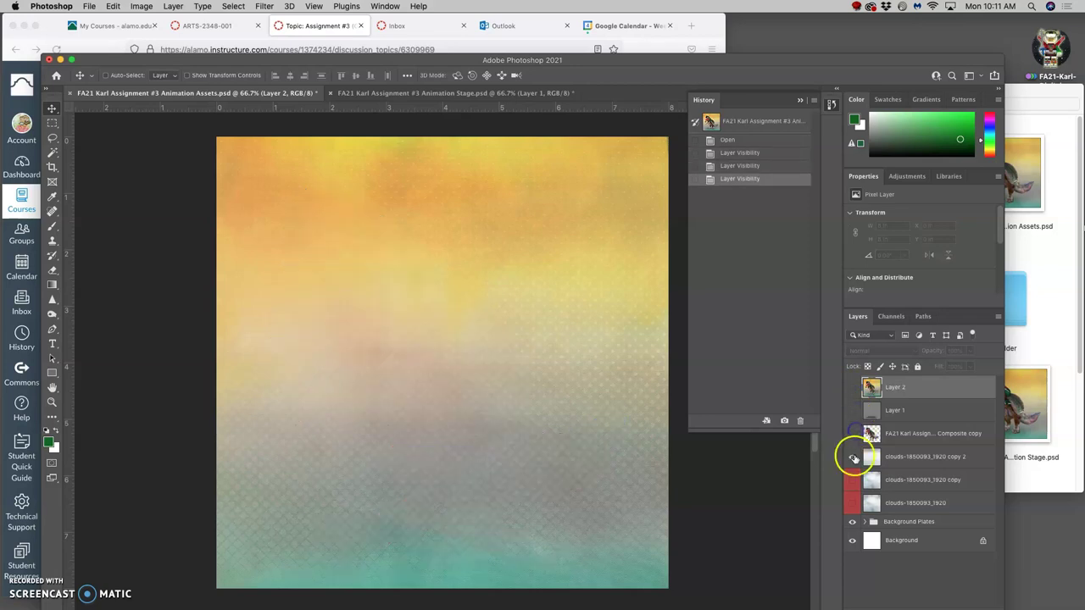
click(852, 457)
click(853, 481)
click(854, 503)
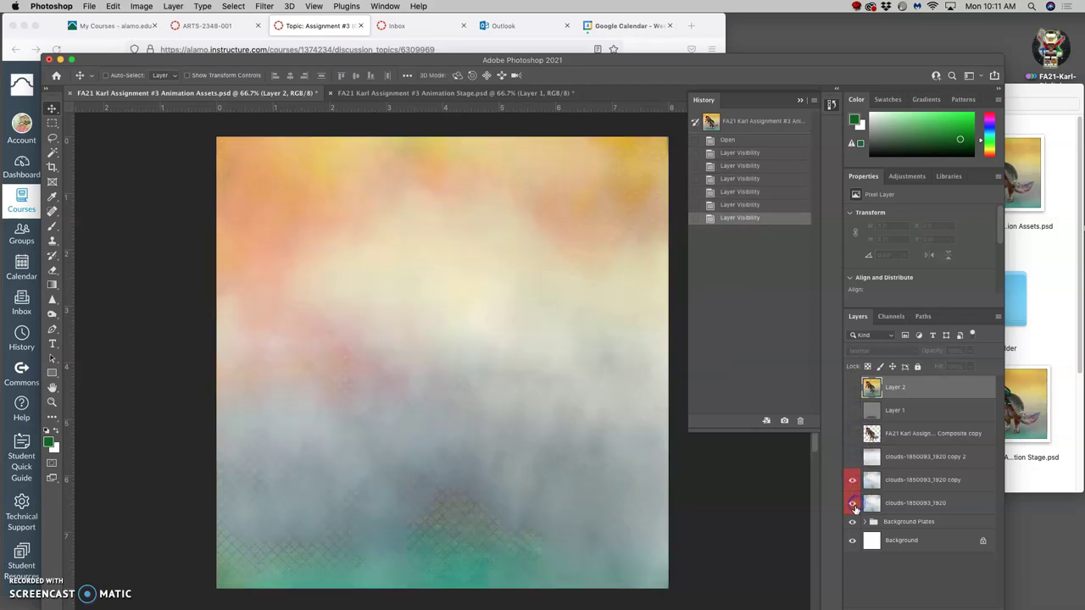
click(853, 521)
click(853, 521)
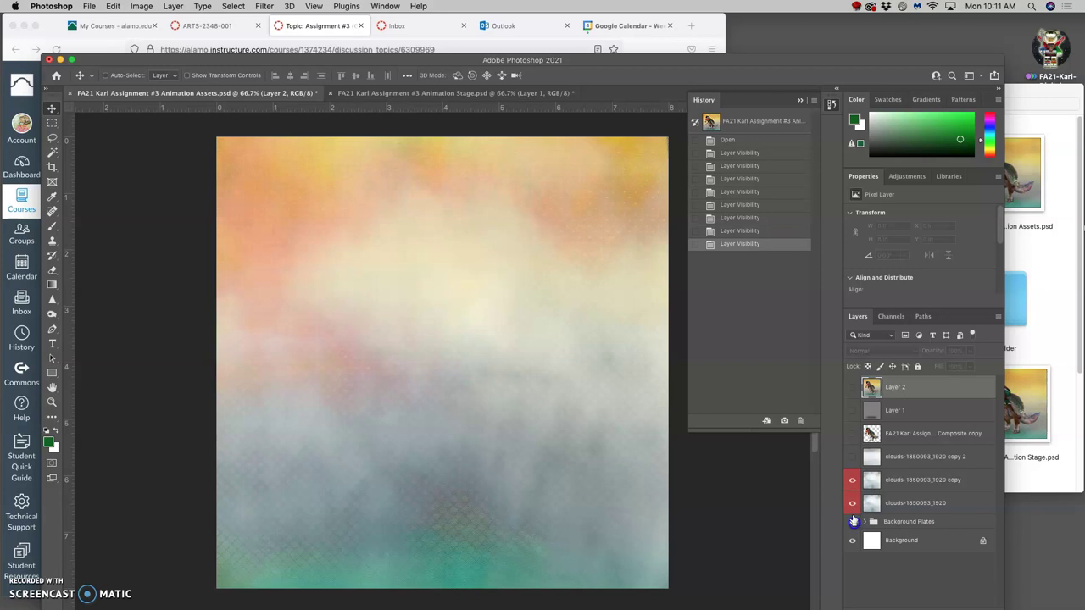
Compare and hide the two red-labelled clouds layers, and show clouds copy 2, the creature composite and Layer 1.
click(853, 505)
click(853, 505)
click(853, 505)
click(852, 481)
click(853, 481)
click(852, 482)
click(853, 456)
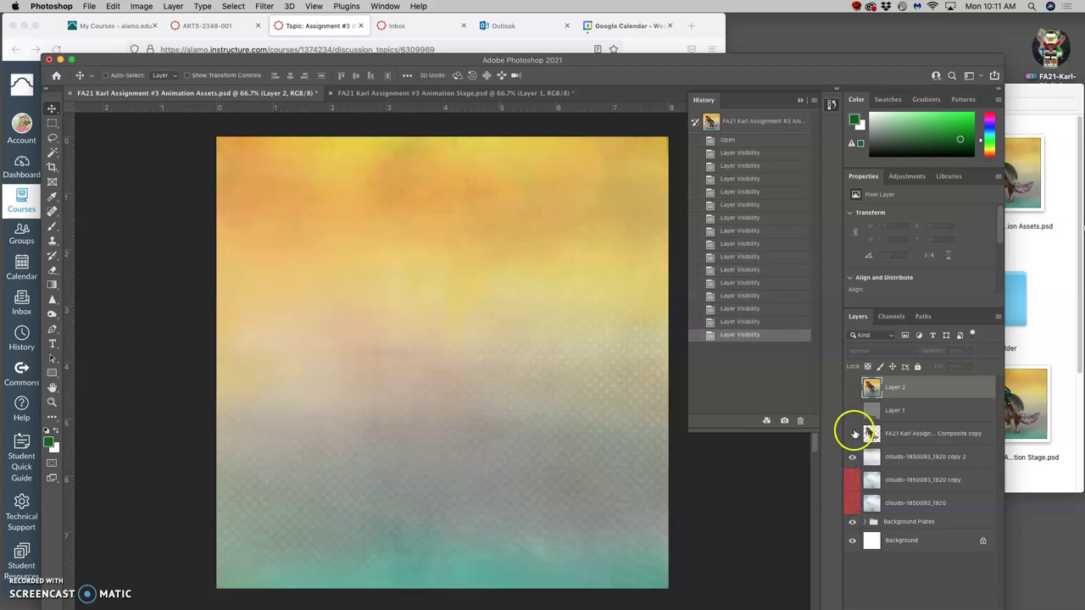
click(853, 432)
click(853, 412)
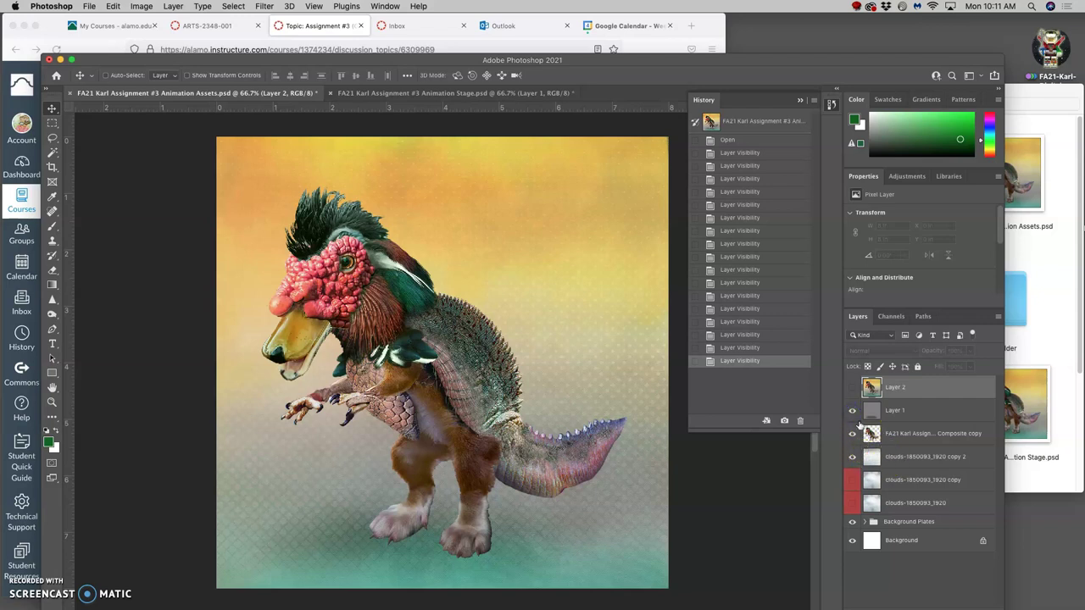
Toggle the visibility of both clouds copy layers and Layer 1 to compare their effect, and show Layer 2.
click(853, 481)
click(852, 482)
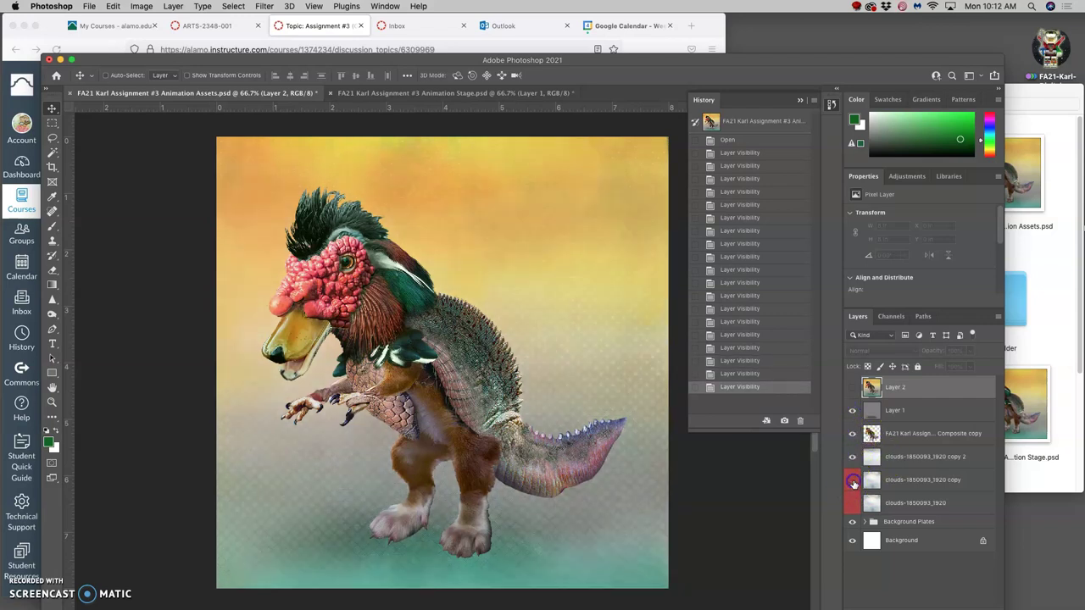
click(853, 458)
click(853, 457)
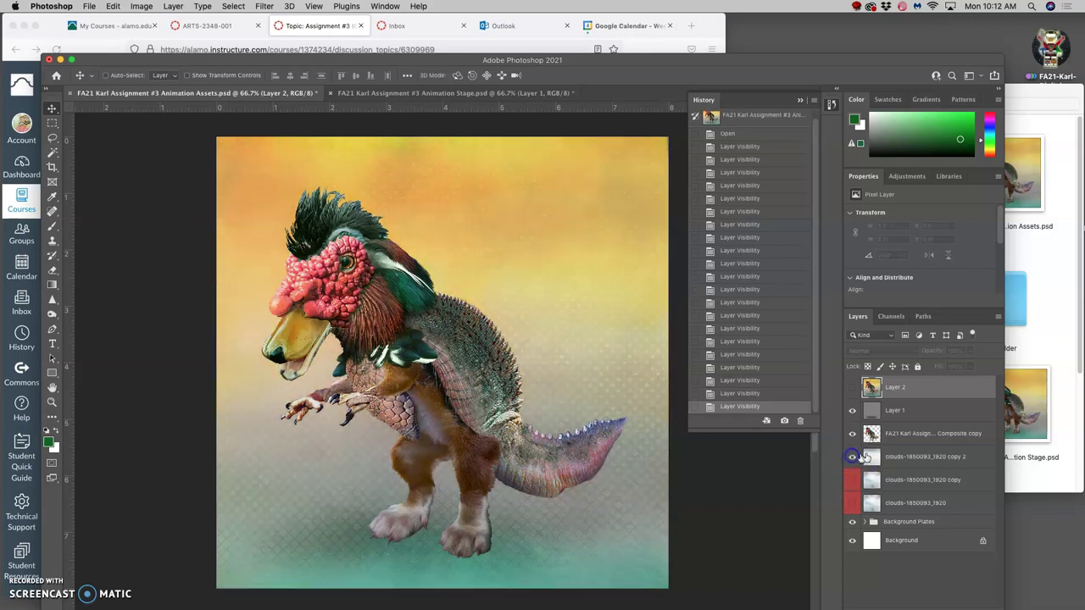
click(853, 481)
click(853, 480)
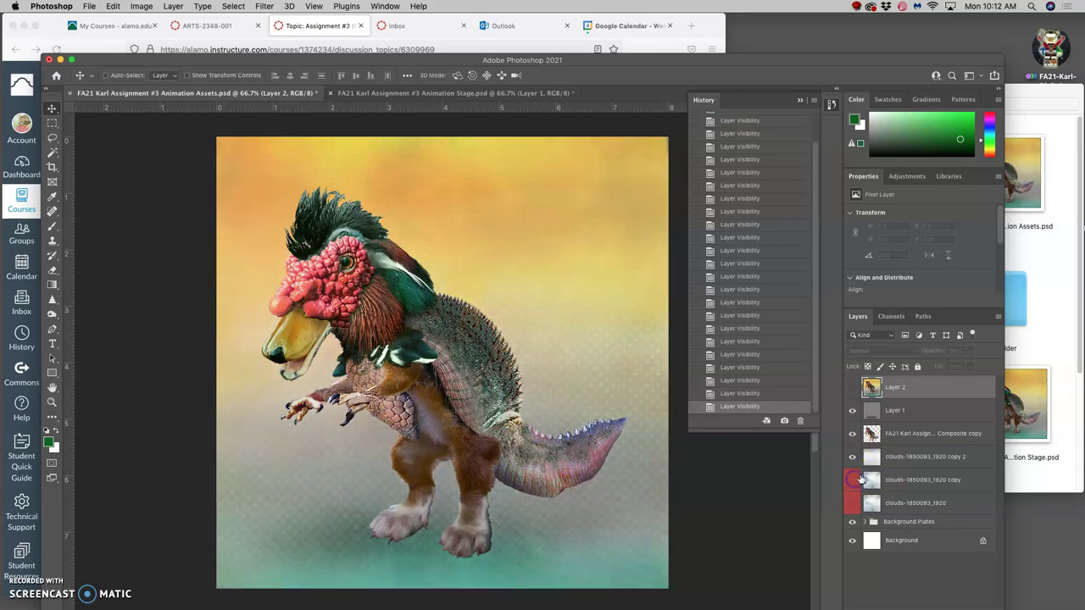
click(852, 412)
click(853, 412)
click(852, 389)
click(896, 387)
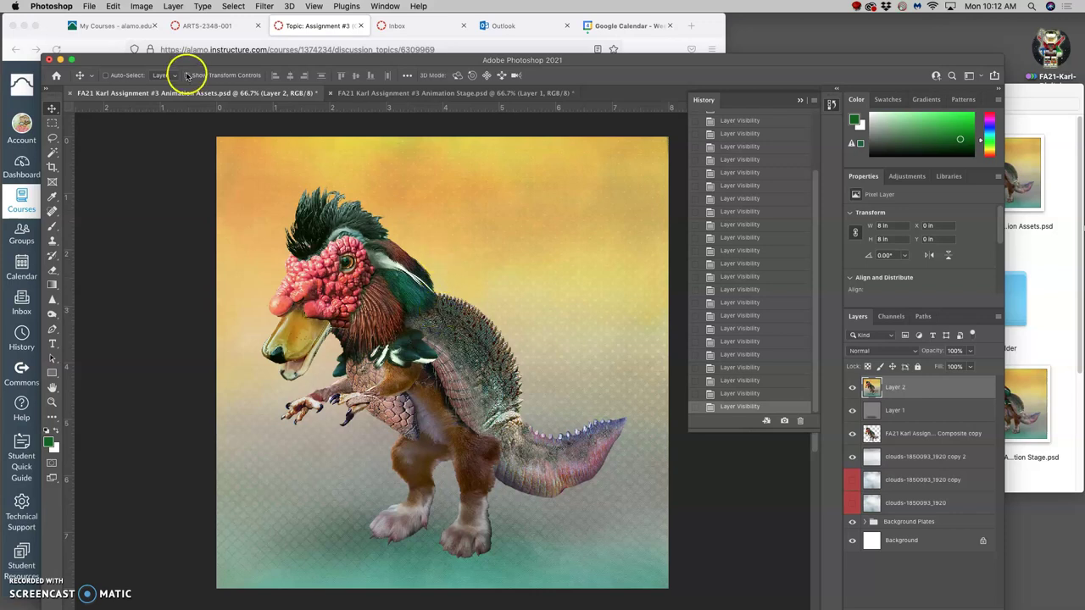
click(115, 6)
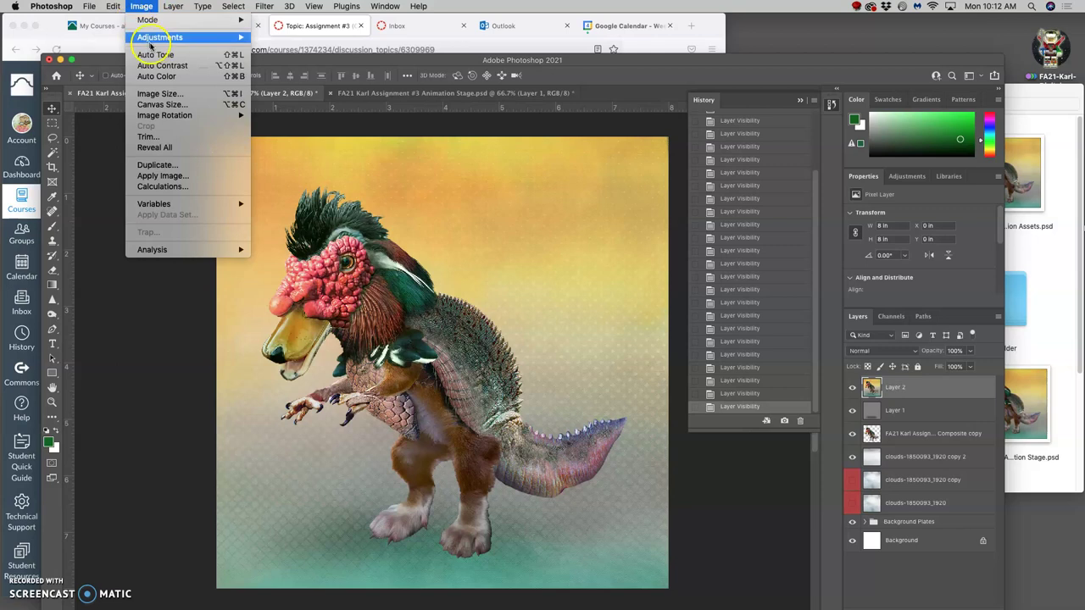
mouse_move(233, 10)
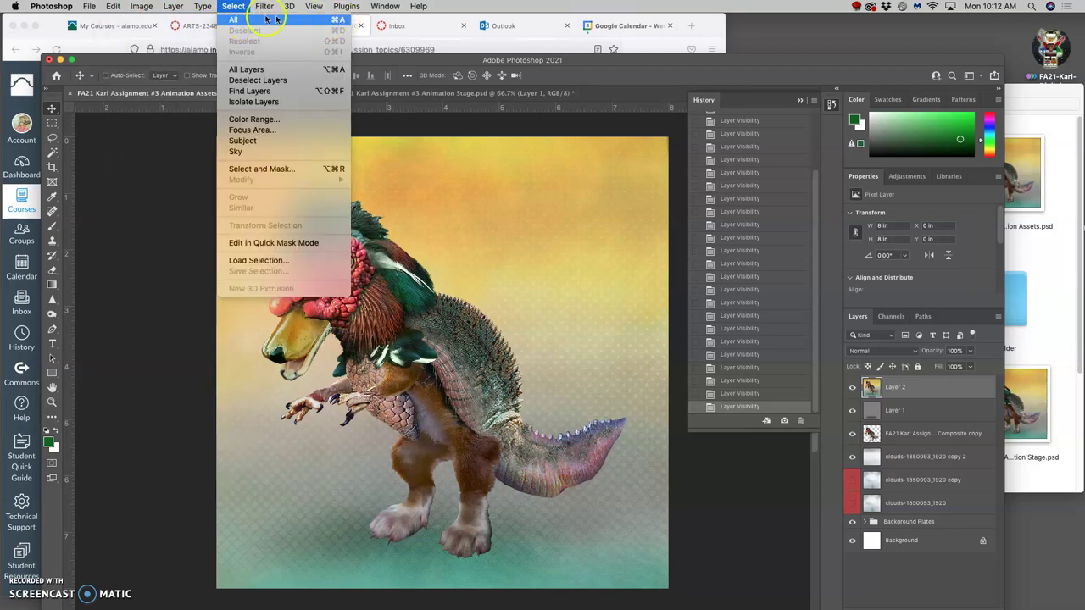
mouse_move(117, 7)
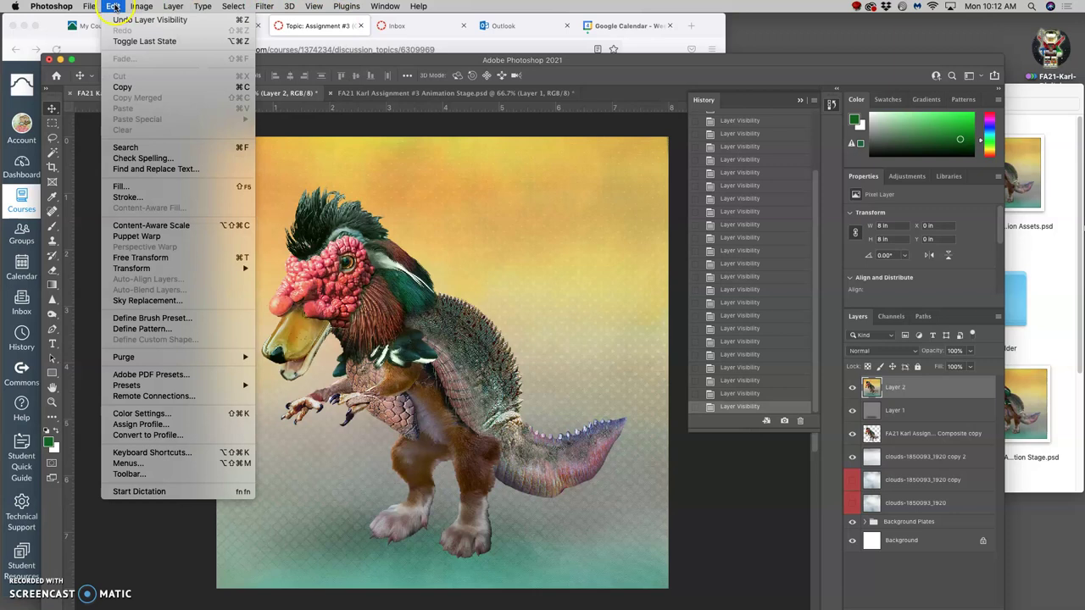
click(225, 88)
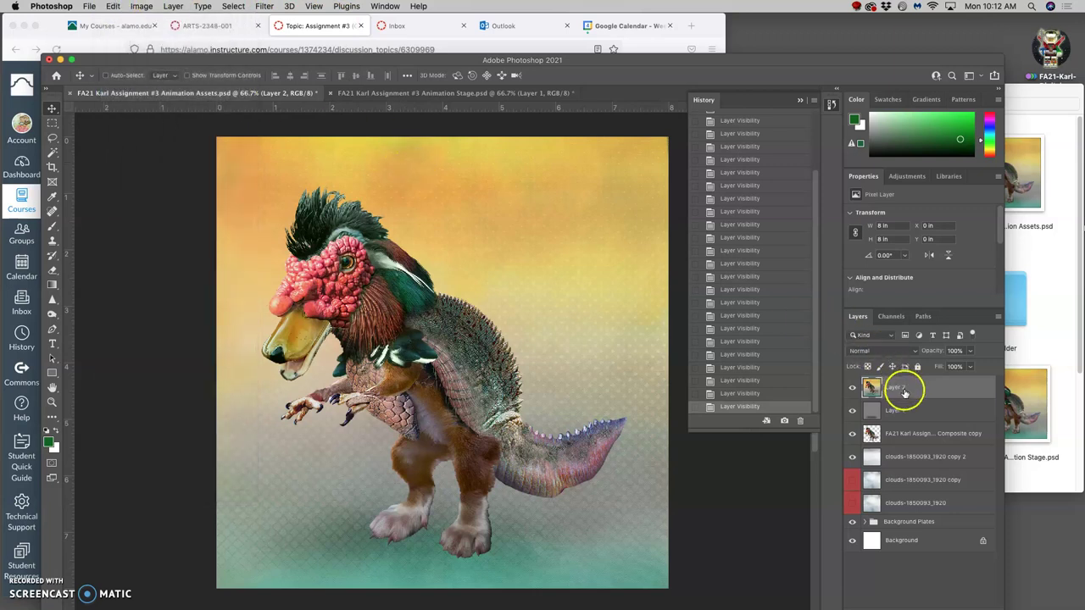
Check the flattened creature image in the Animation Stage document by hiding and showing Layer 1.
click(449, 93)
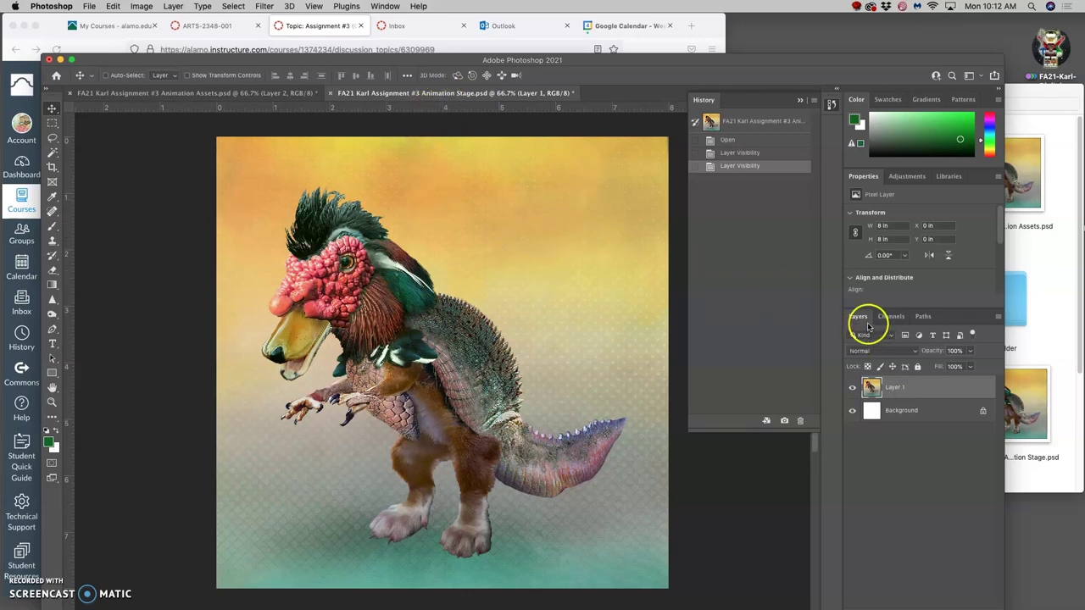
click(853, 386)
click(853, 388)
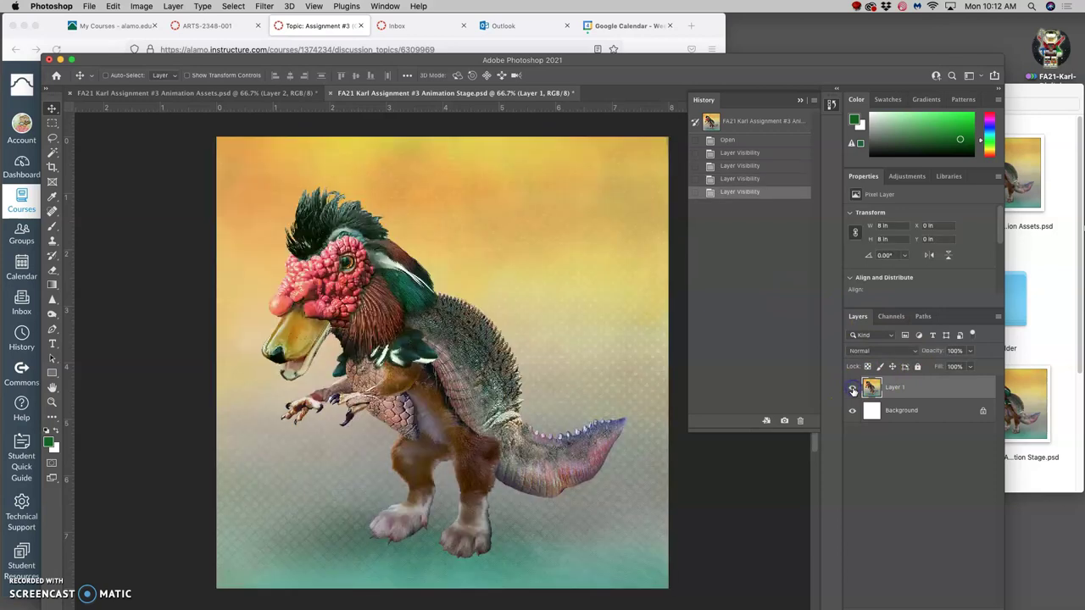
Delete the flattened Layer 2 from the Animation Assets document.
click(280, 93)
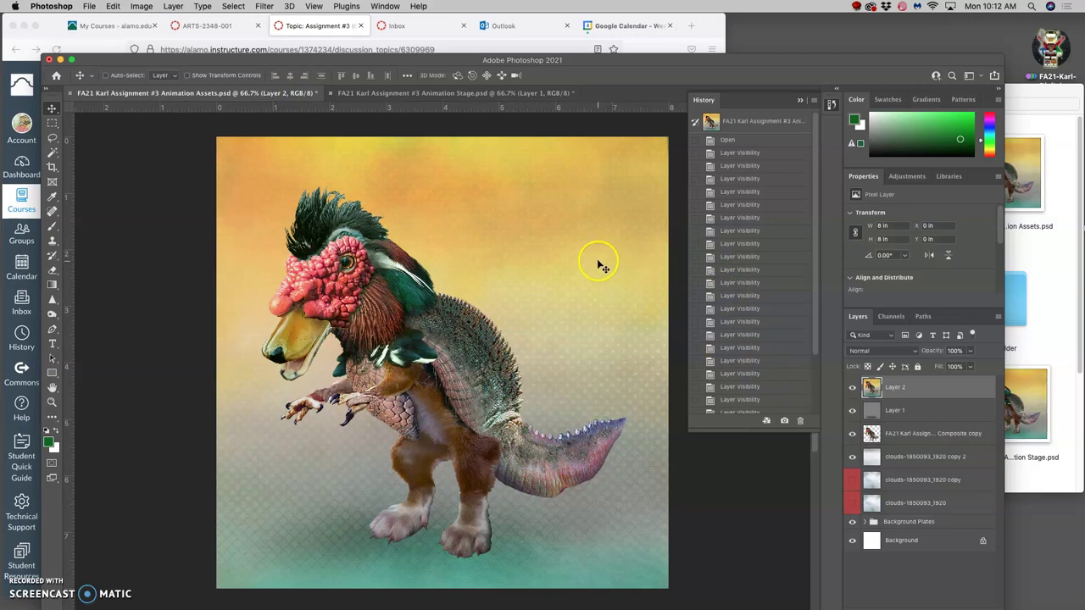
click(909, 388)
key(BackSpace)
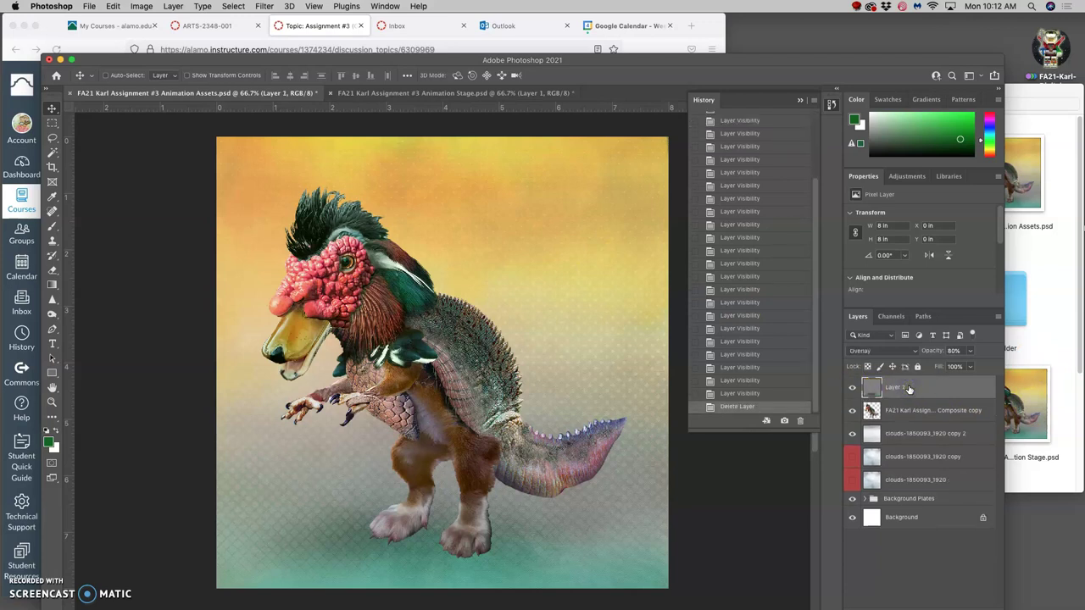
drag(902, 386, 284, 142)
click(235, 93)
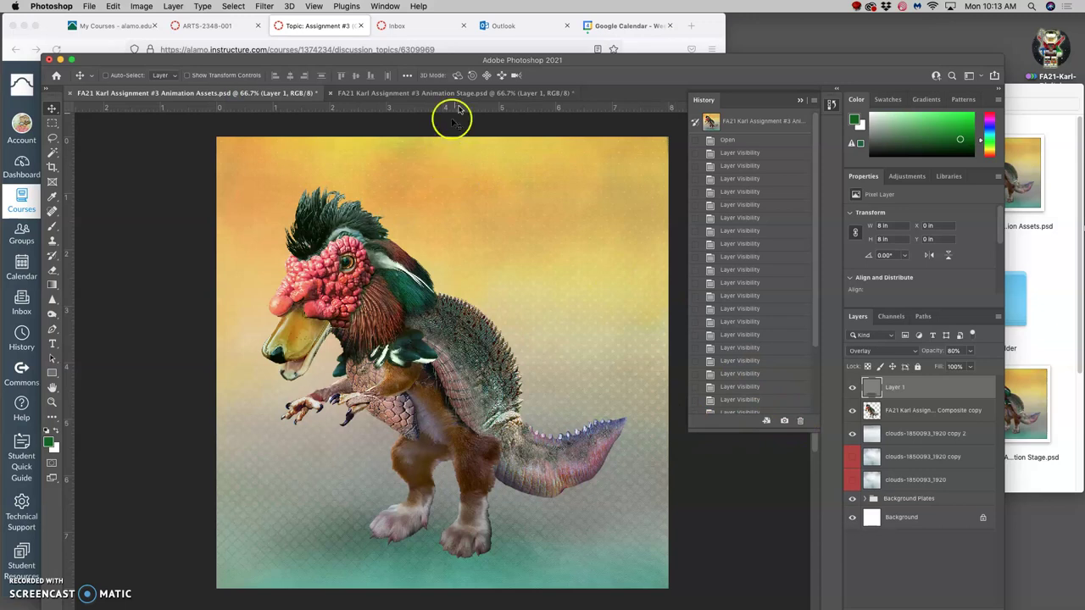
Switch to the browser and enlarge the discussion page to 133% to examine the rough storyboard's frames.
click(691, 49)
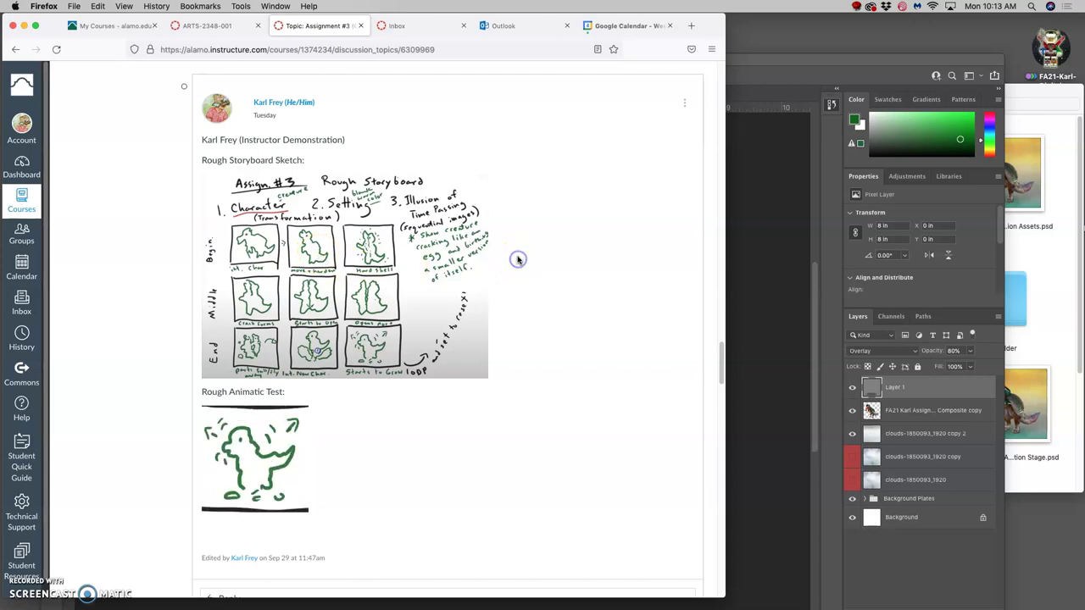
key(super+equal)
key(super+equal)
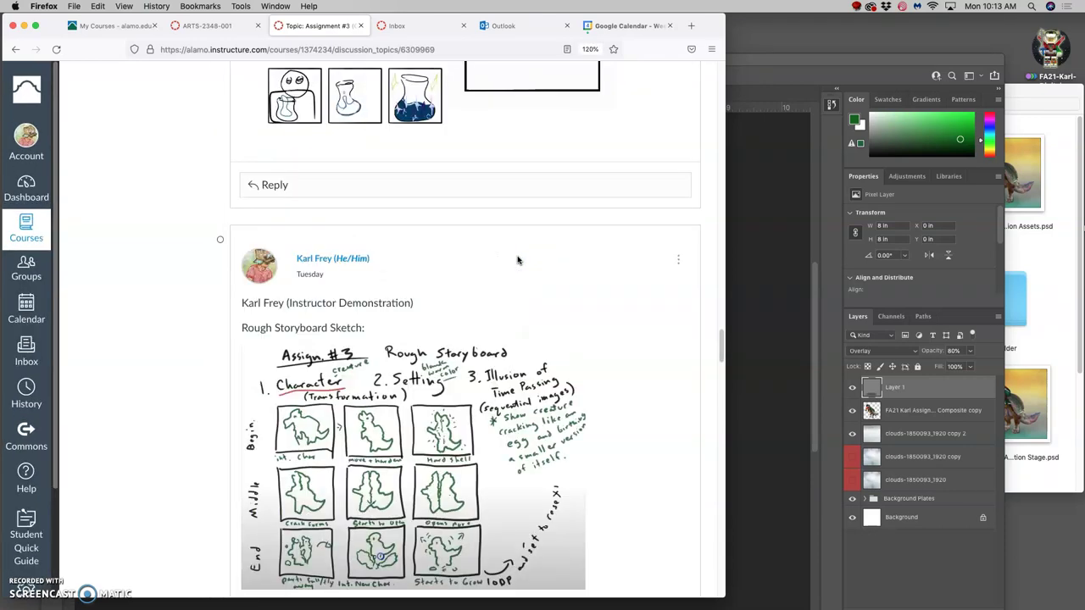
scroll(465, 244, down, 3)
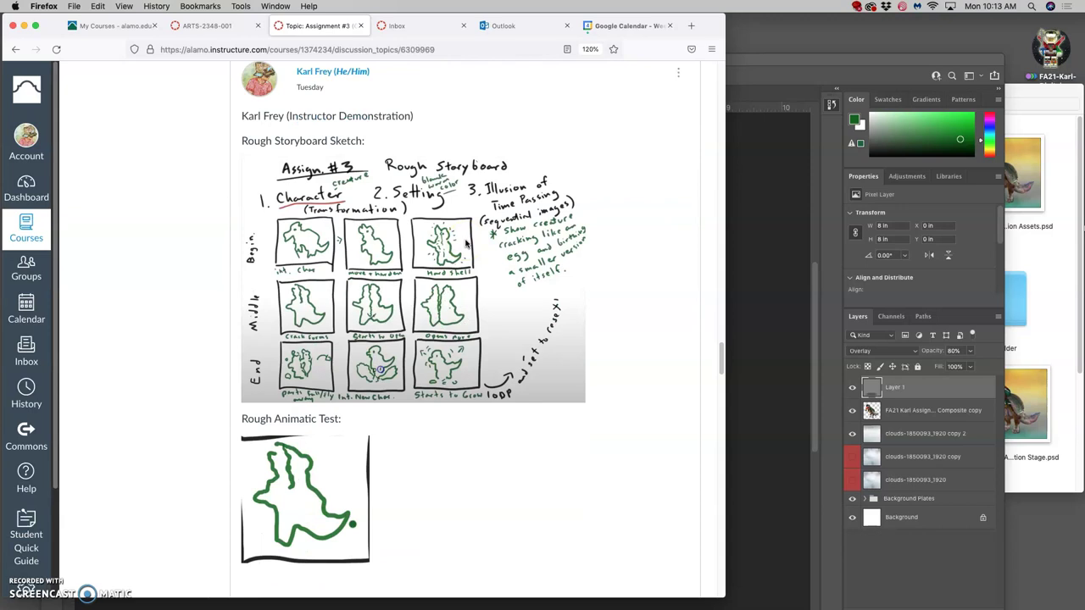
key(super+equal)
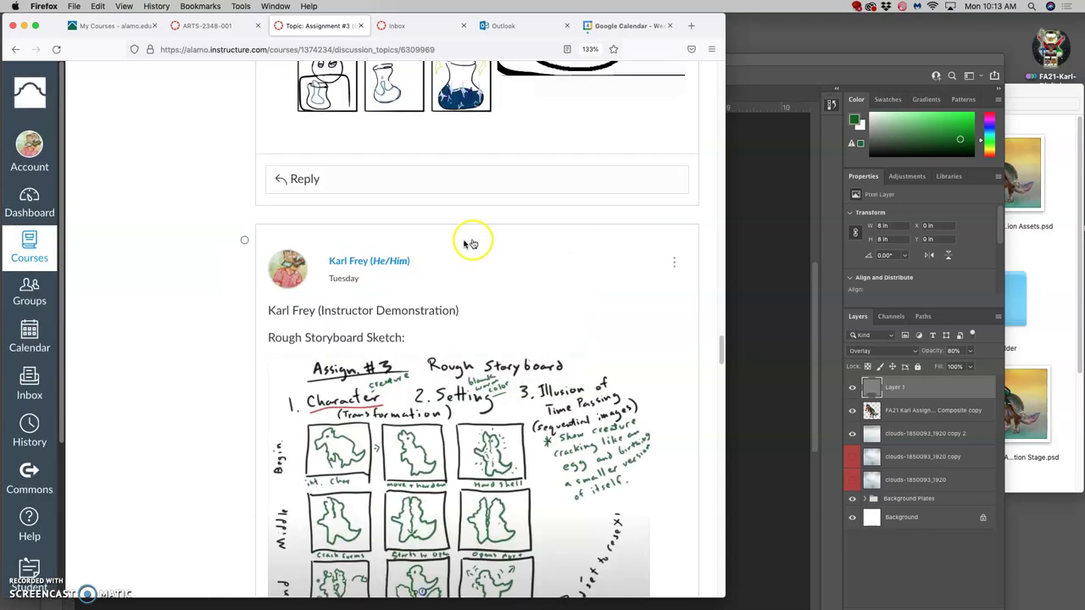
scroll(485, 246, down, 4)
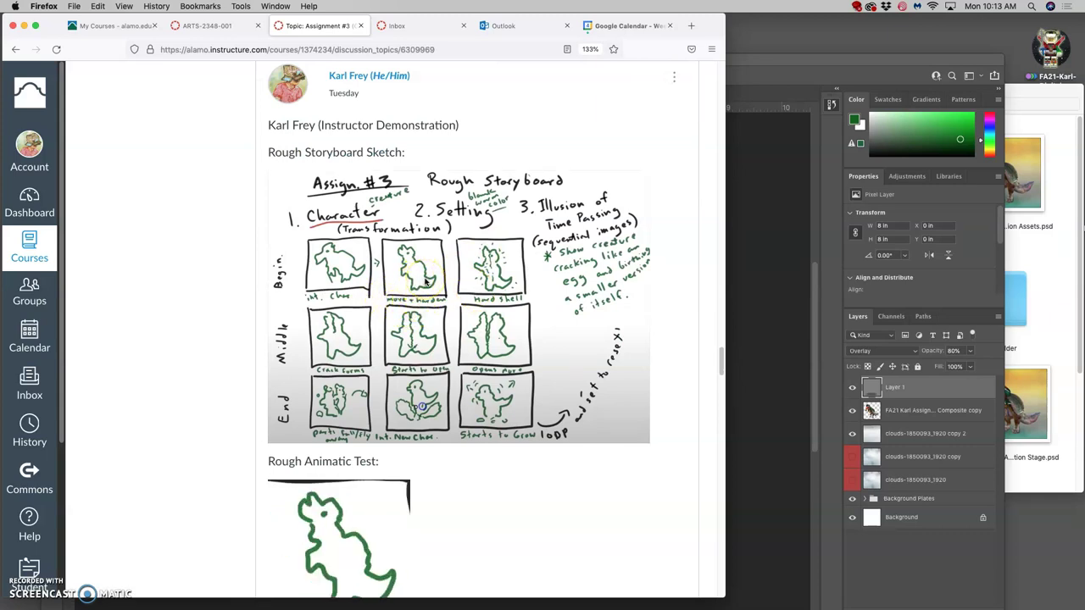
Return to Photoshop and duplicate the creature composite copy layer in the Animation Assets document.
click(788, 186)
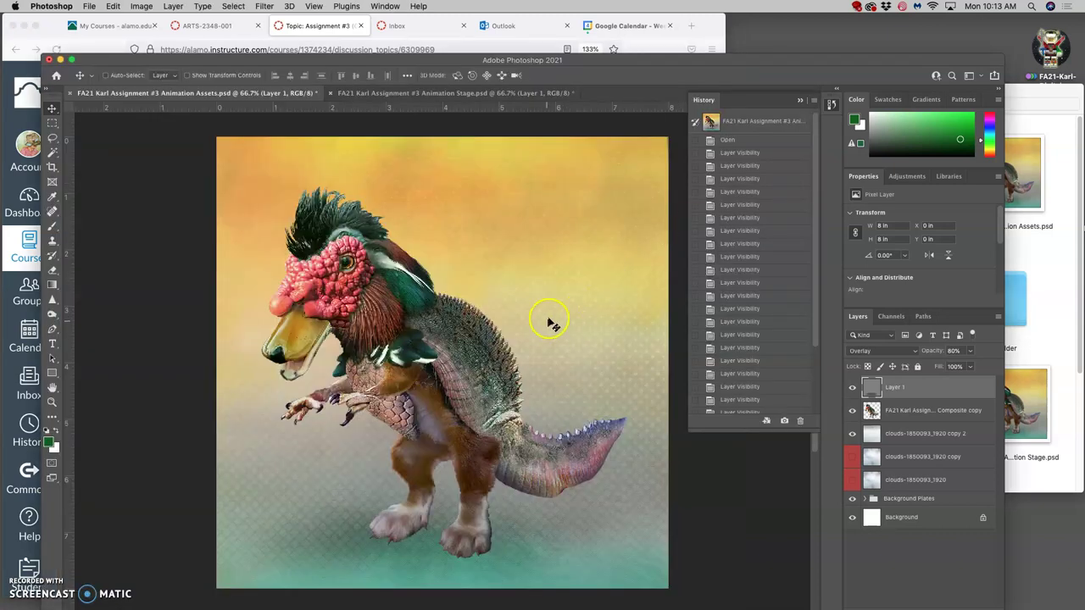
click(907, 412)
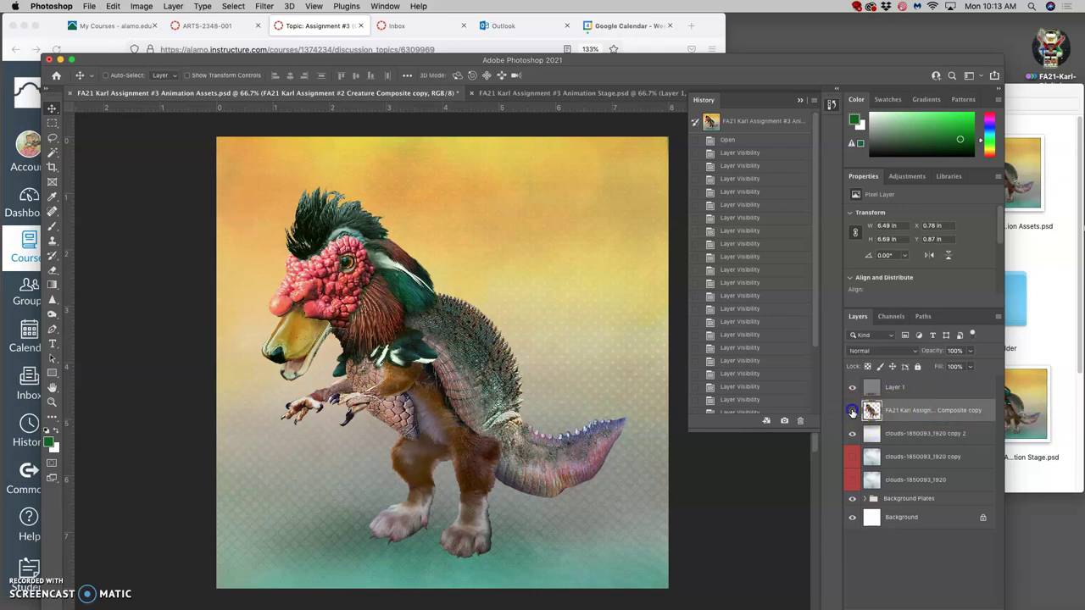
click(852, 412)
click(852, 411)
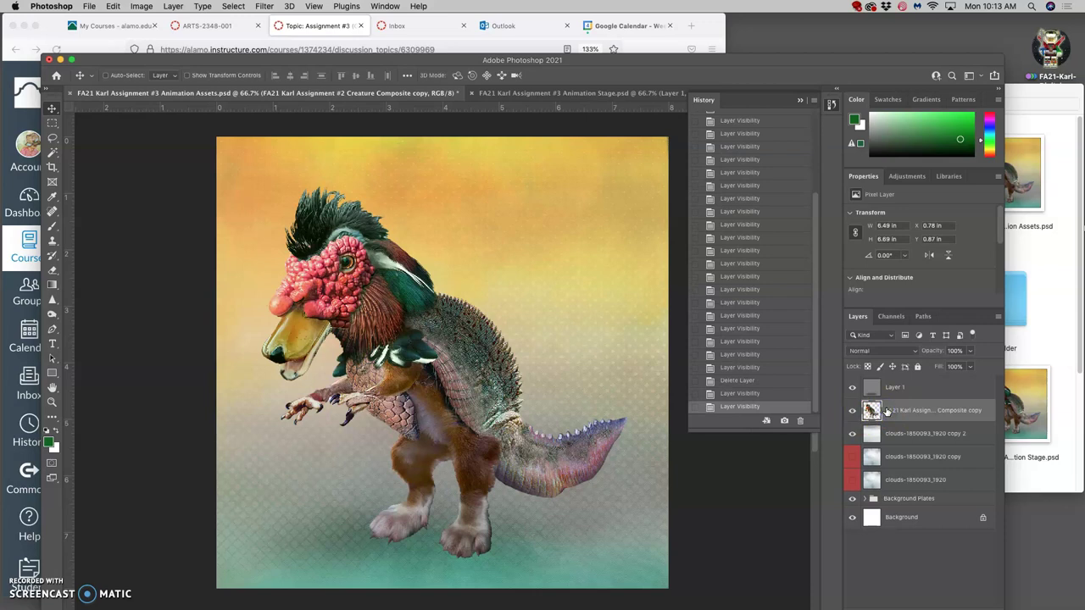
key(super+j)
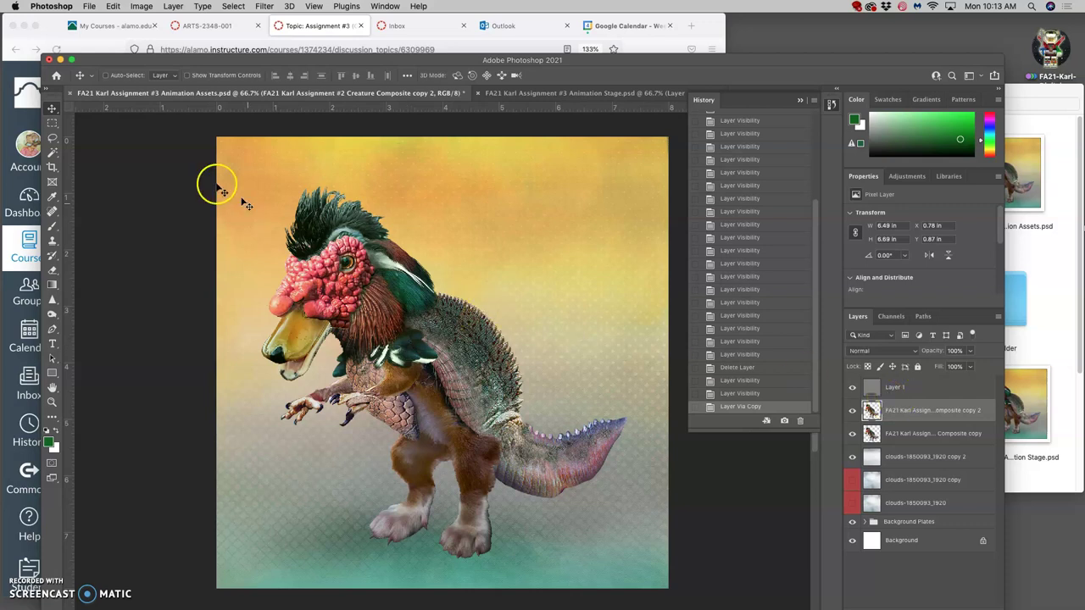
Try shifting the duplicated creature slightly up and to the right, and undo the move.
drag(373, 275, 423, 263)
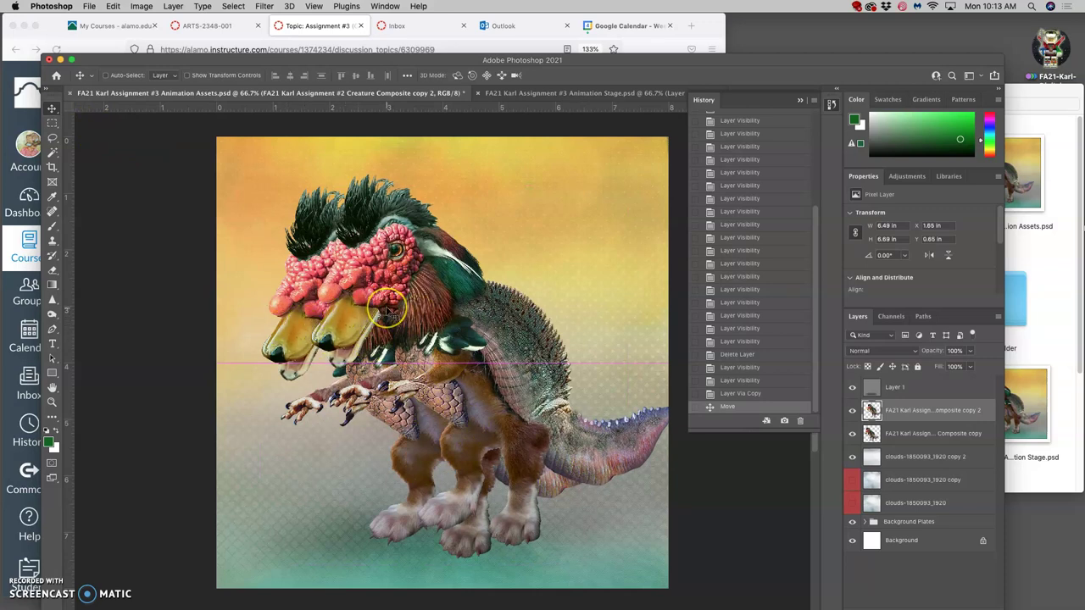
key(super+z)
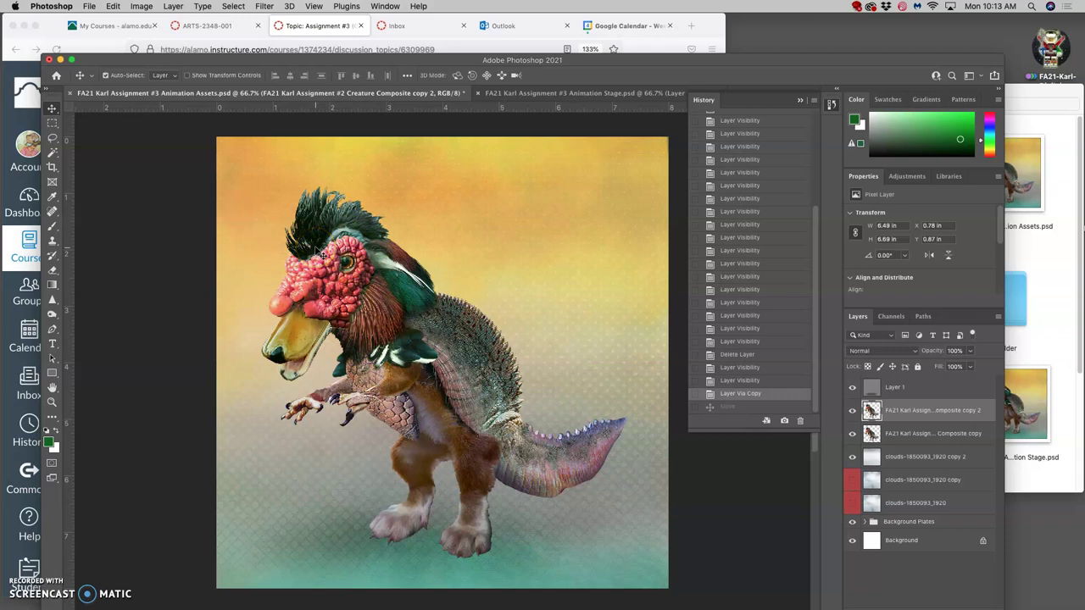
Try warping the duplicated creature so its head lifts slightly and its tail shifts up and outward.
key(super+t)
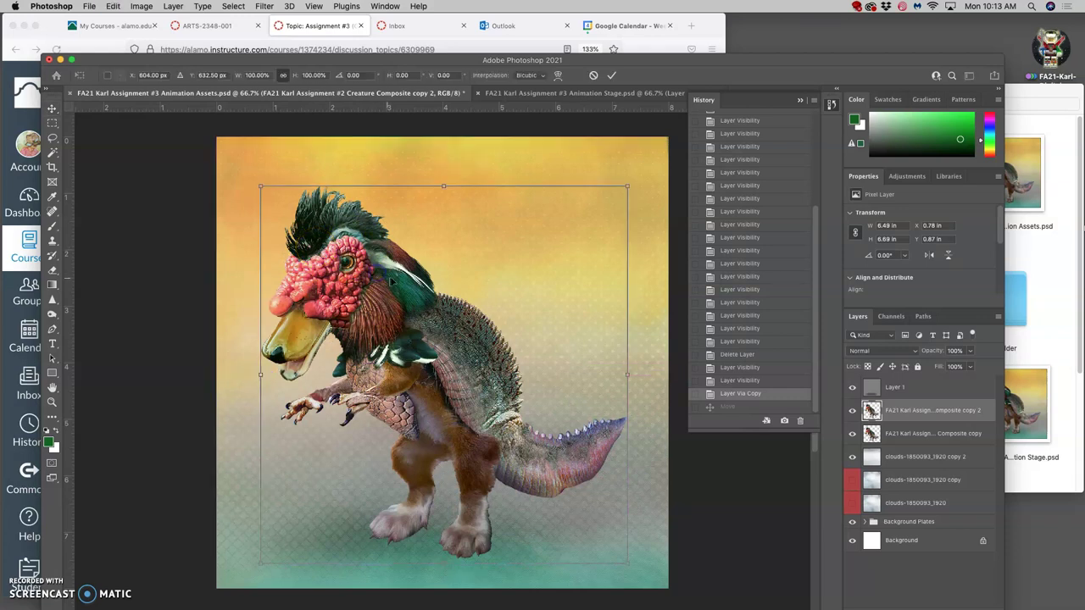
right_click(390, 277)
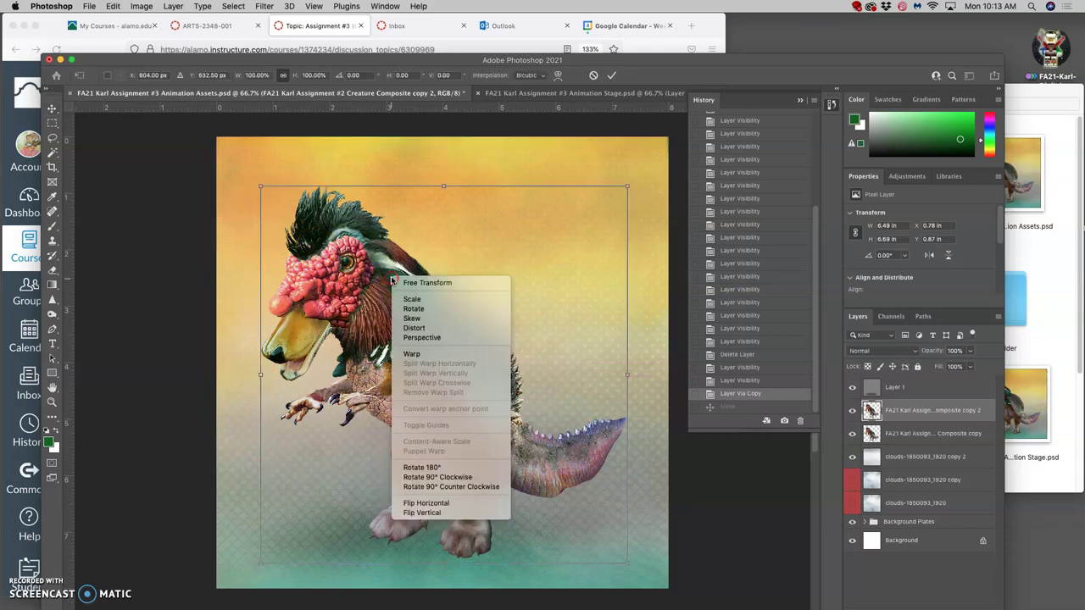
click(407, 354)
drag(270, 347, 264, 328)
drag(568, 435, 573, 415)
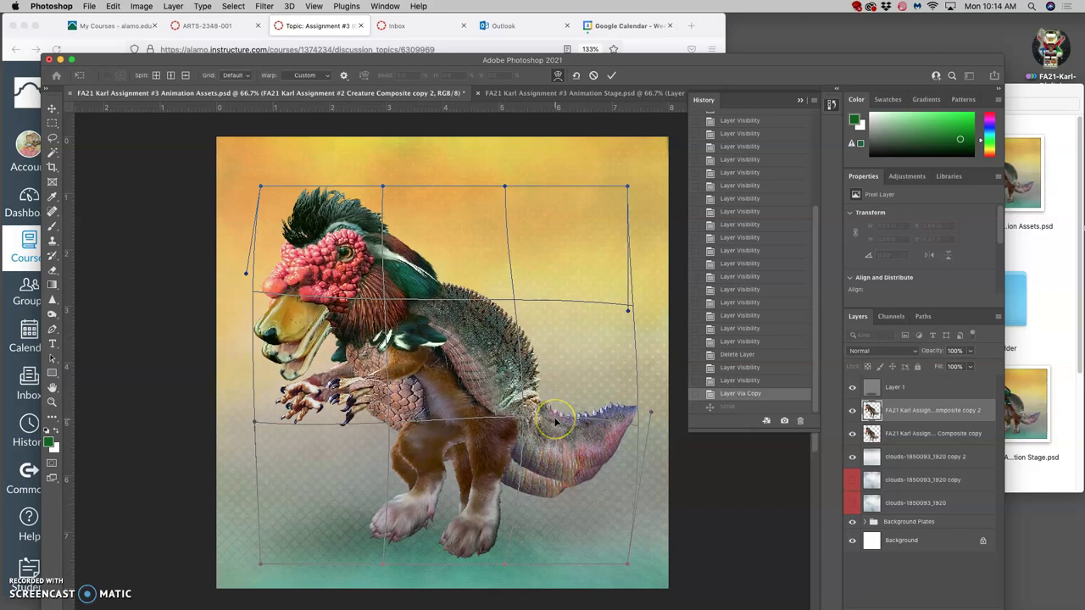
key(Return)
Toggle the warped creature layer's visibility repeatedly to compare its pose with the original creature.
click(852, 410)
click(852, 410)
click(852, 411)
click(852, 410)
click(852, 410)
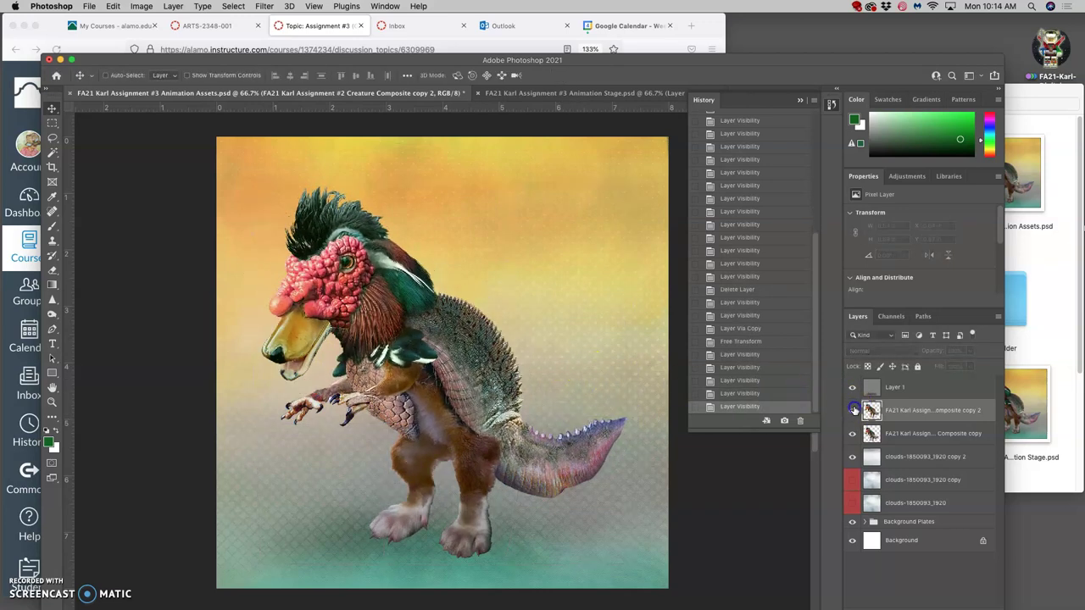
click(853, 411)
click(853, 410)
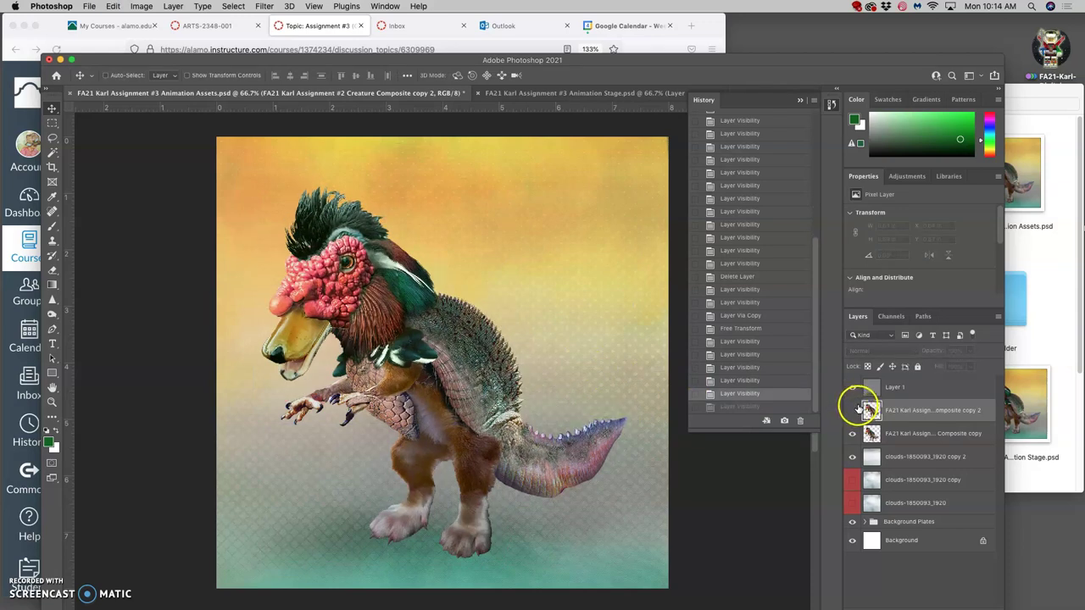
click(872, 410)
click(852, 410)
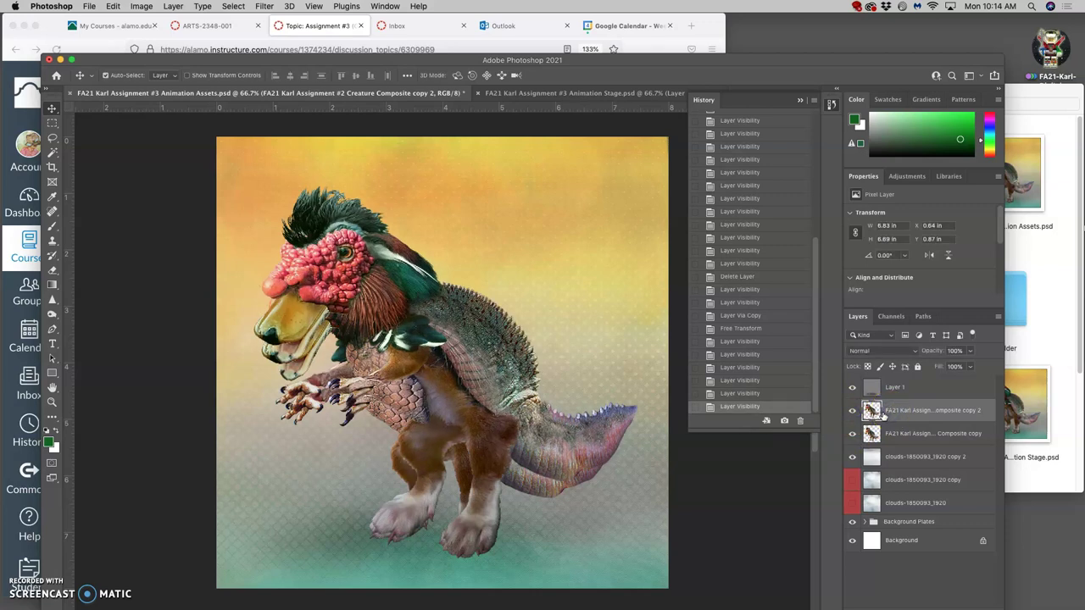
Revert the document history to the Delete Layer state, discarding the warped creature copy.
click(746, 395)
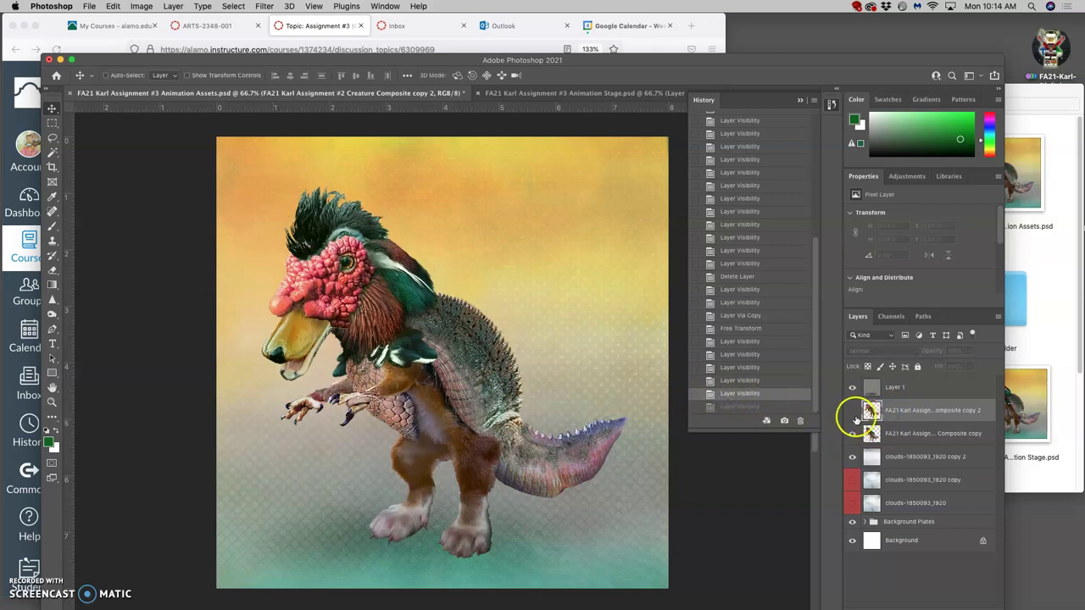
click(746, 381)
click(742, 277)
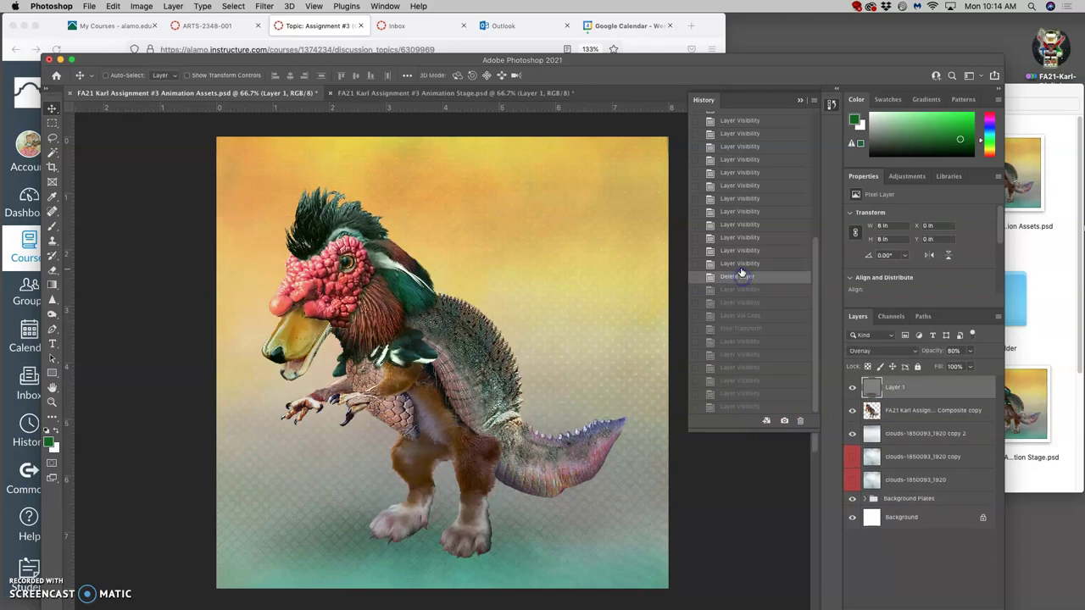
click(746, 290)
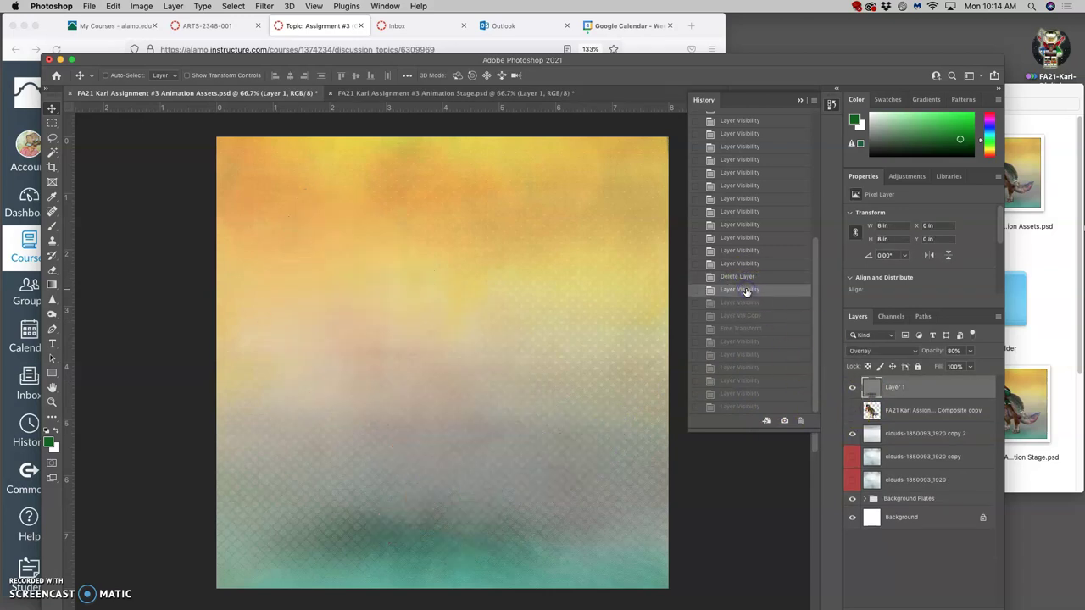
click(740, 277)
Duplicate the creature composite copy layer and hide the original beneath it.
click(905, 412)
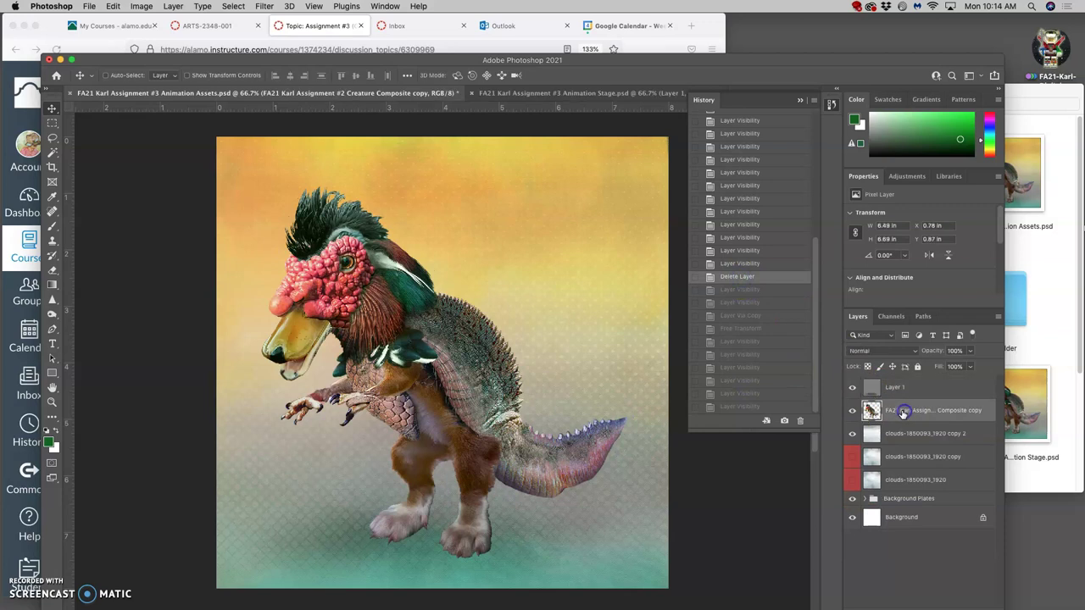
key(super+j)
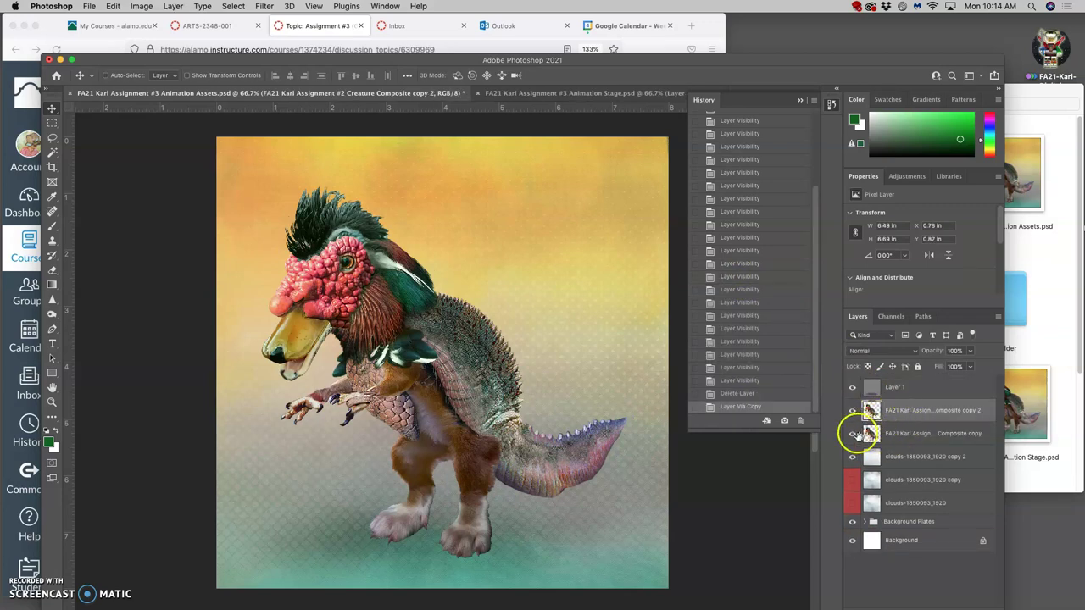
click(852, 435)
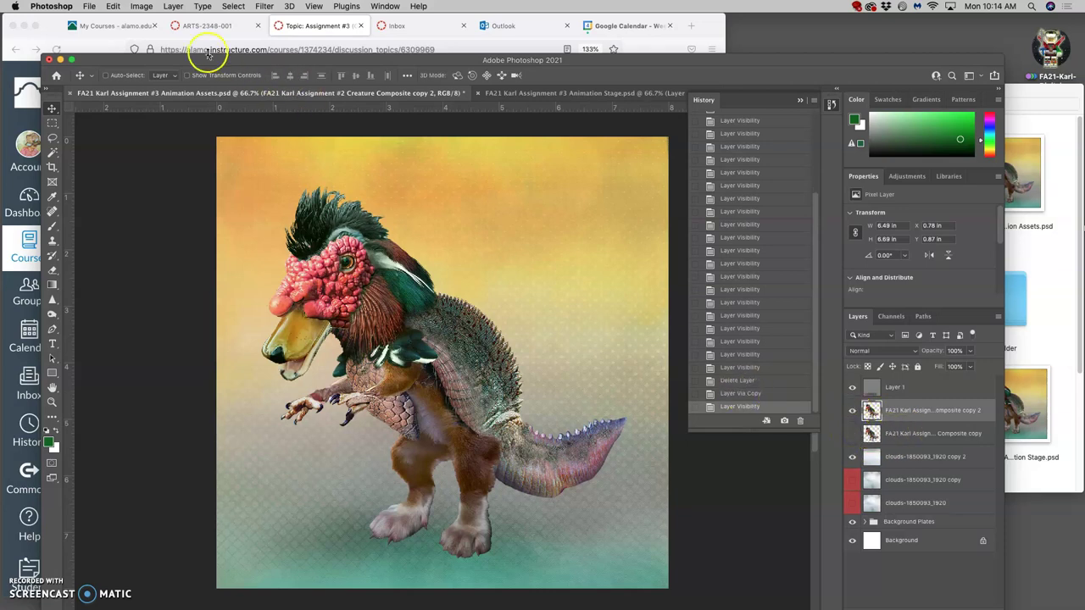
Start a Puppet Warp on the duplicated creature and pin its head, upper back, tail base and feet.
click(113, 6)
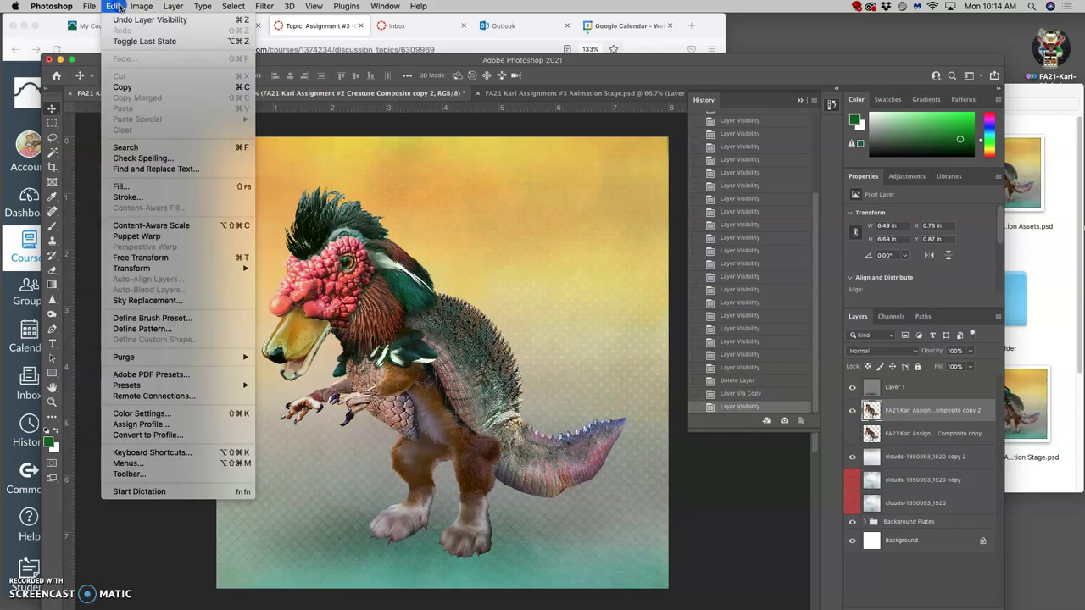
click(144, 237)
drag(327, 255, 371, 272)
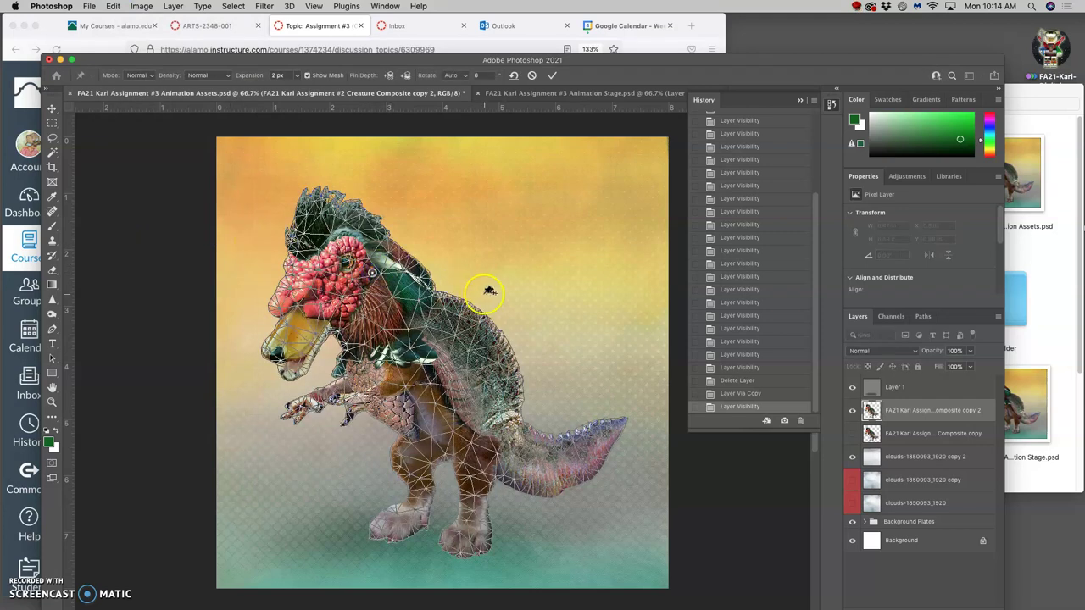
drag(440, 314, 463, 399)
mouse_move(371, 273)
mouse_down()
mouse_move(395, 246)
mouse_move(371, 273)
mouse_up()
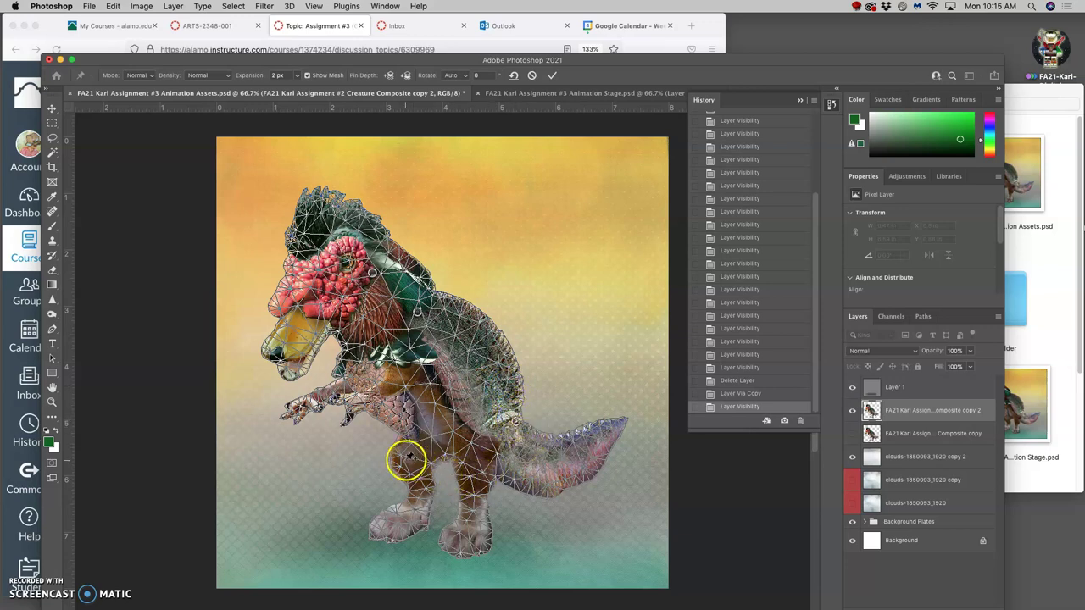
click(384, 530)
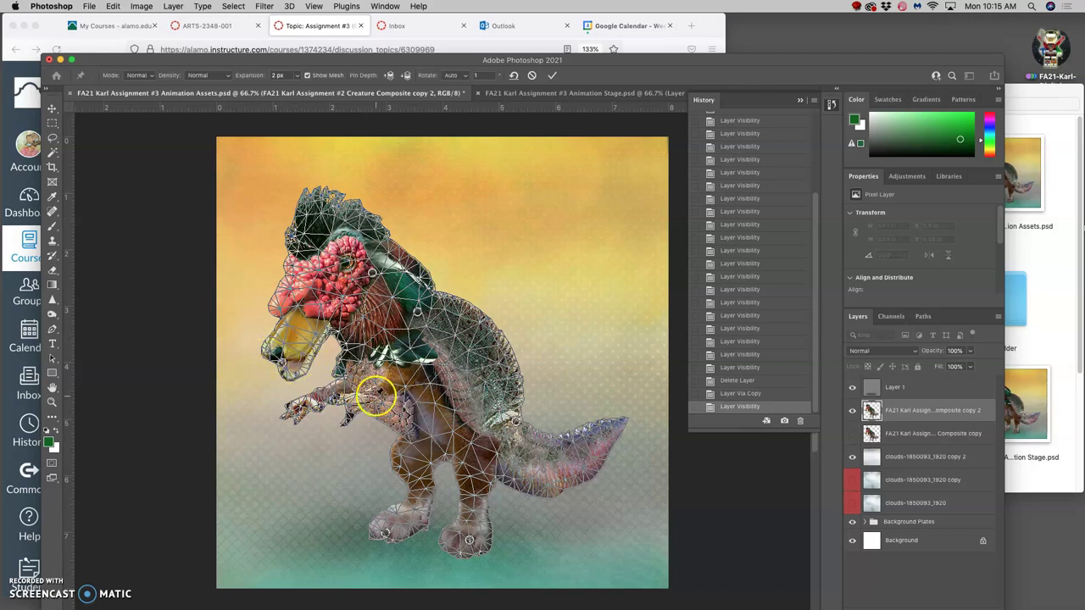
Pin the creature's beak and face, and pull the head and beak slightly upward with the puppet pins.
mouse_move(280, 361)
mouse_down()
mouse_move(259, 338)
mouse_move(296, 352)
mouse_move(247, 329)
mouse_move(271, 259)
mouse_move(251, 336)
mouse_move(240, 320)
mouse_move(259, 324)
mouse_move(252, 318)
mouse_move(273, 353)
mouse_up()
click(304, 299)
click(303, 300)
click(354, 366)
mouse_move(373, 273)
mouse_down()
mouse_move(383, 255)
mouse_move(377, 272)
mouse_up()
click(327, 286)
drag(303, 298, 305, 295)
drag(272, 344, 272, 344)
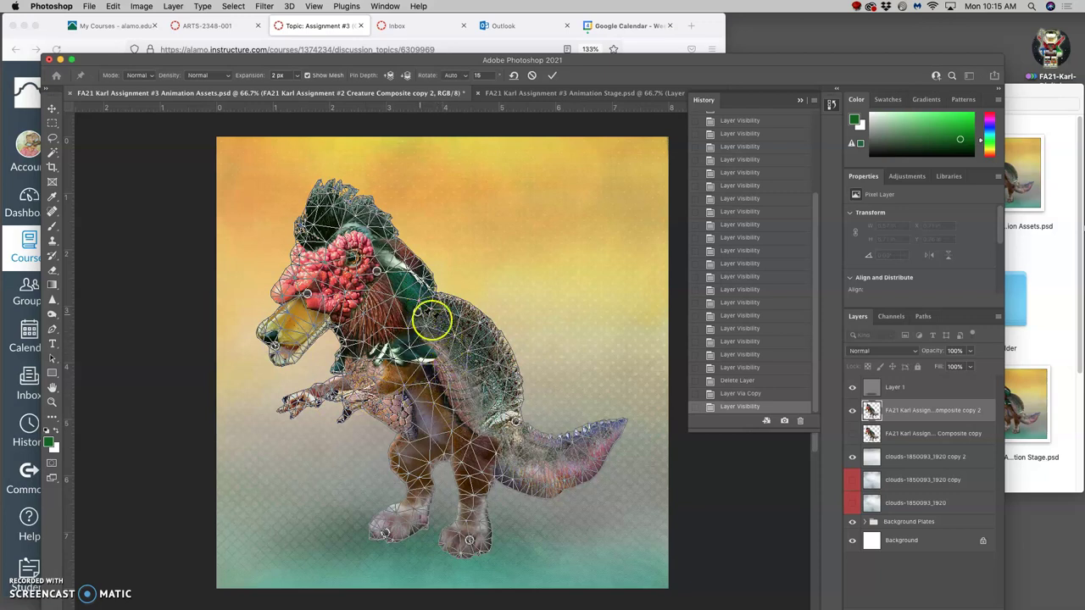
Pin the creature's tail and arm, raise the tail tip, adjust the hand slightly, and apply the Puppet Warp.
click(556, 445)
mouse_move(614, 430)
mouse_down()
mouse_move(606, 402)
mouse_move(614, 409)
mouse_up()
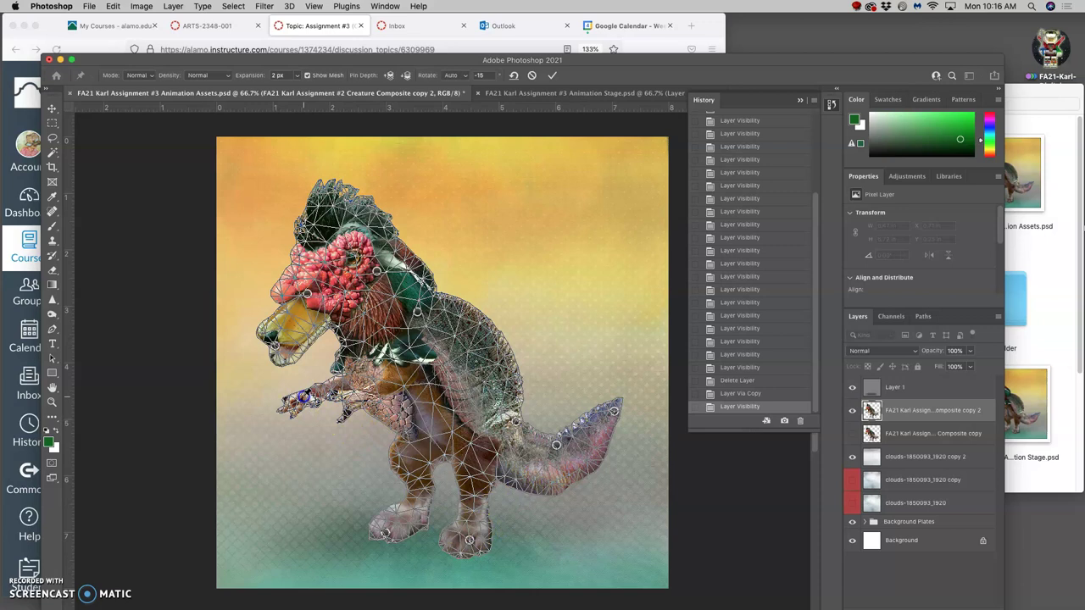
click(352, 406)
drag(351, 405, 305, 393)
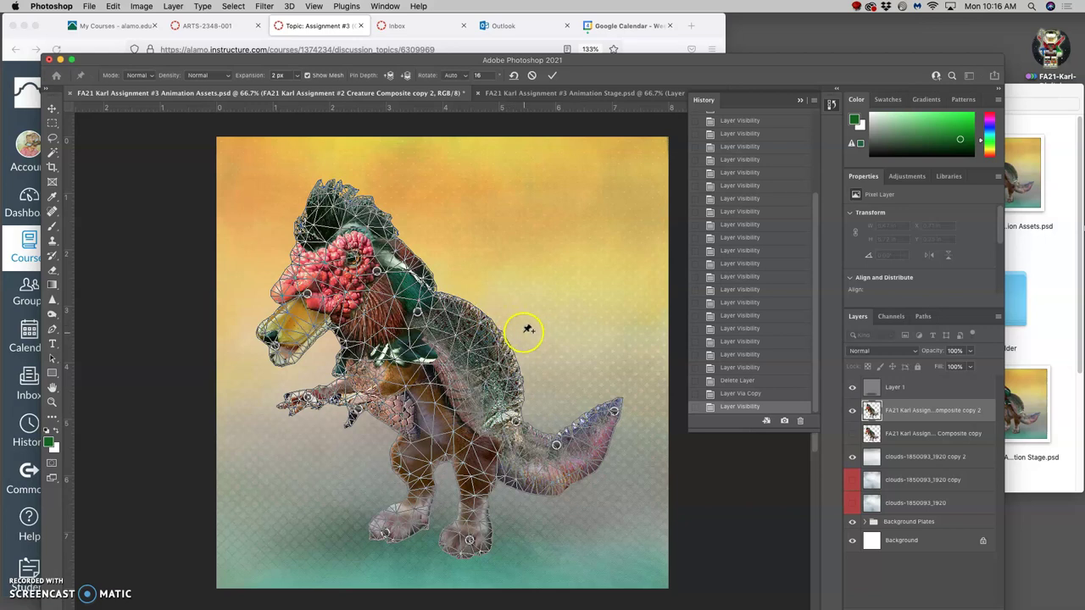
key(Return)
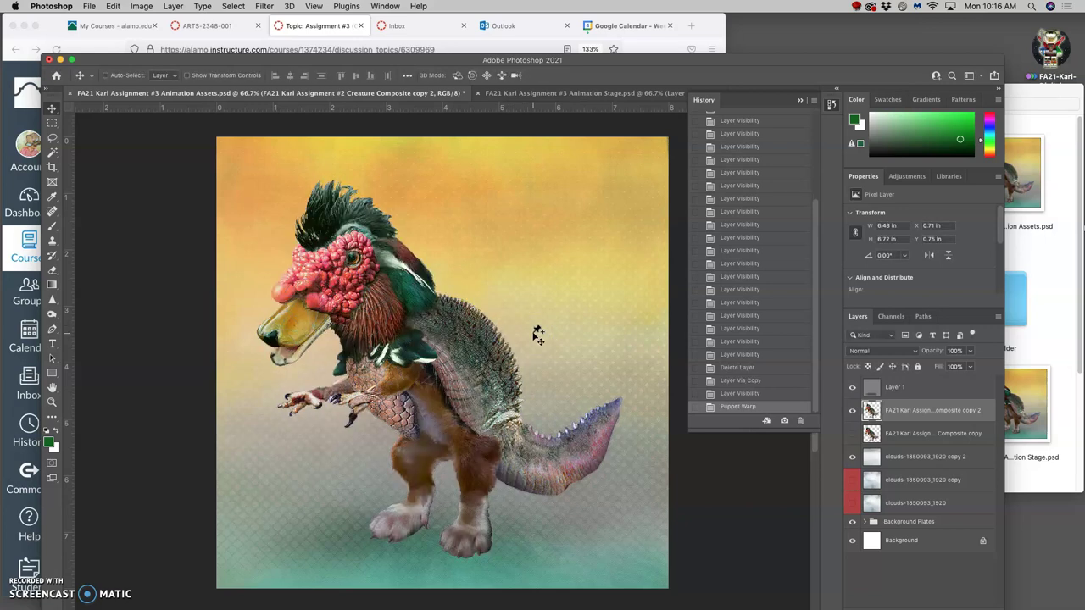
Compare the puppet-warped creature with the original by toggling their layer visibility, leaving only the warped copy shown.
click(852, 435)
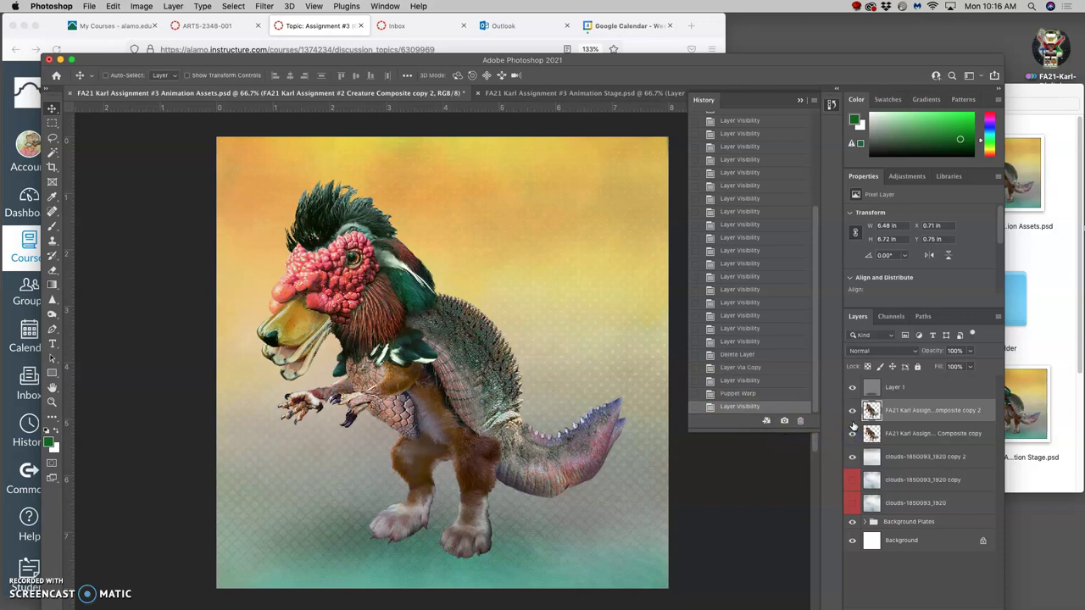
click(852, 414)
click(852, 414)
click(852, 415)
click(852, 414)
click(852, 414)
click(852, 415)
click(851, 415)
click(852, 415)
click(852, 415)
click(853, 414)
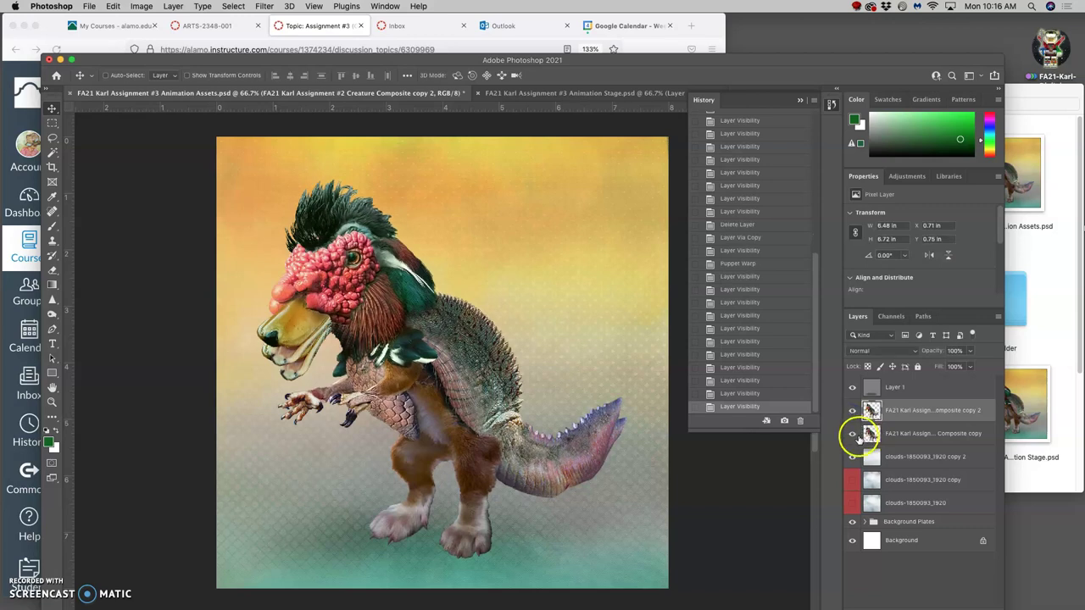
click(853, 434)
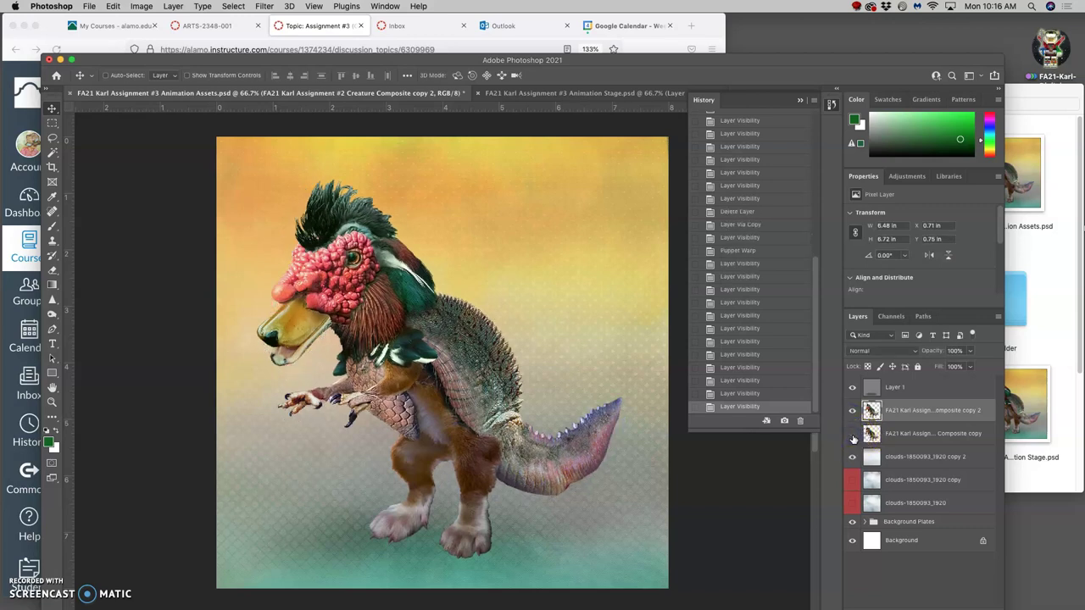
Examine the clouds-1850093_1920 copy 2 layer's effect on the scene and its extent beyond the canvas.
click(853, 458)
click(854, 457)
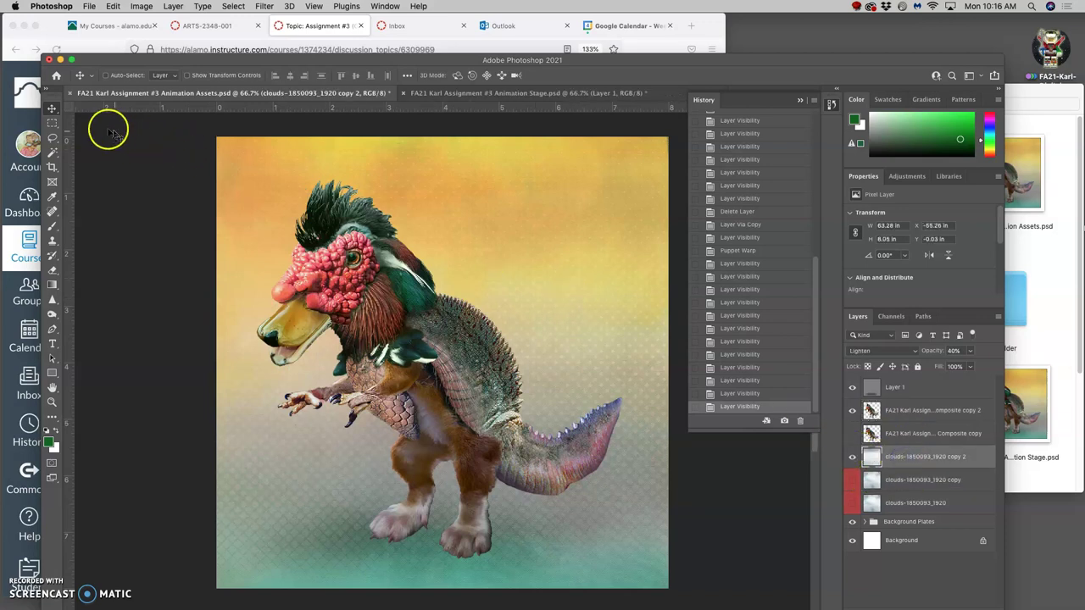
key(super+minus)
key(super+minus)
key(super+minus)
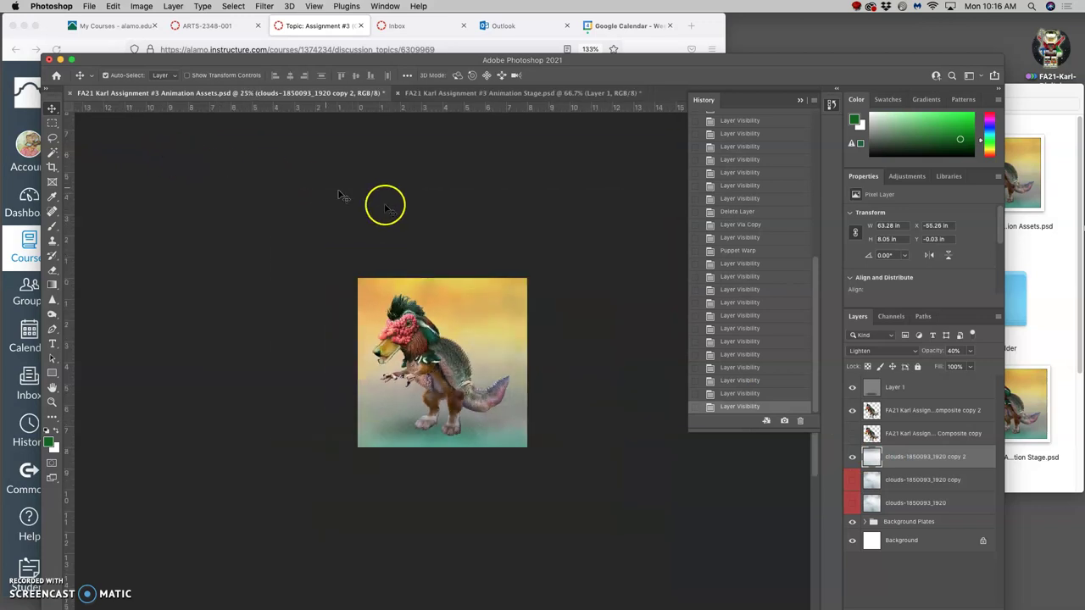
key(super+t)
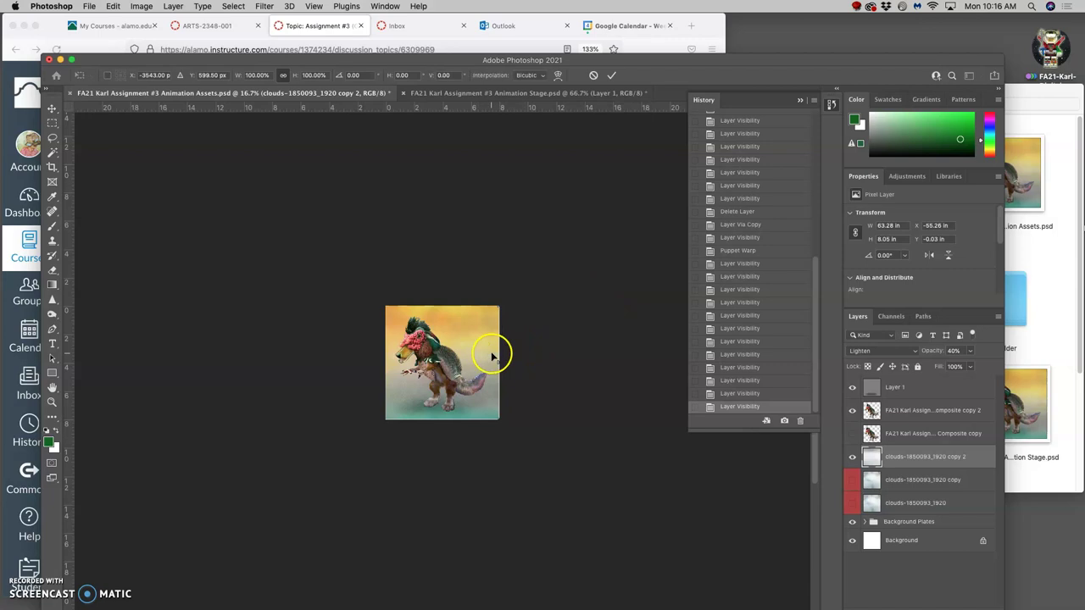
click(853, 457)
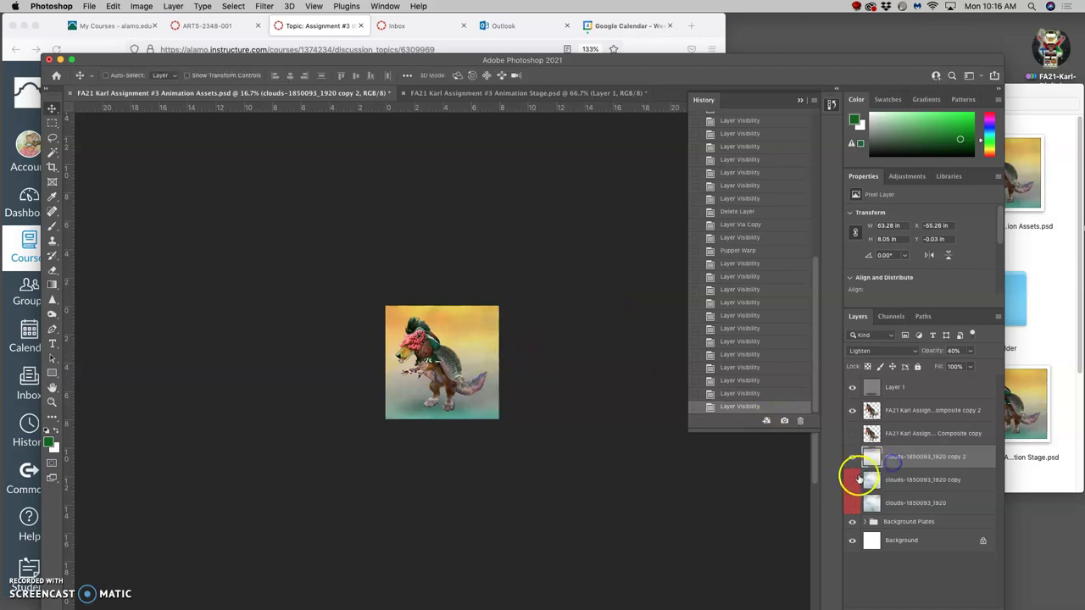
Show the clouds-1850093_1920 copy layer, then select clouds-1850093_1920 copy 2 and check its visibility.
click(853, 480)
click(894, 480)
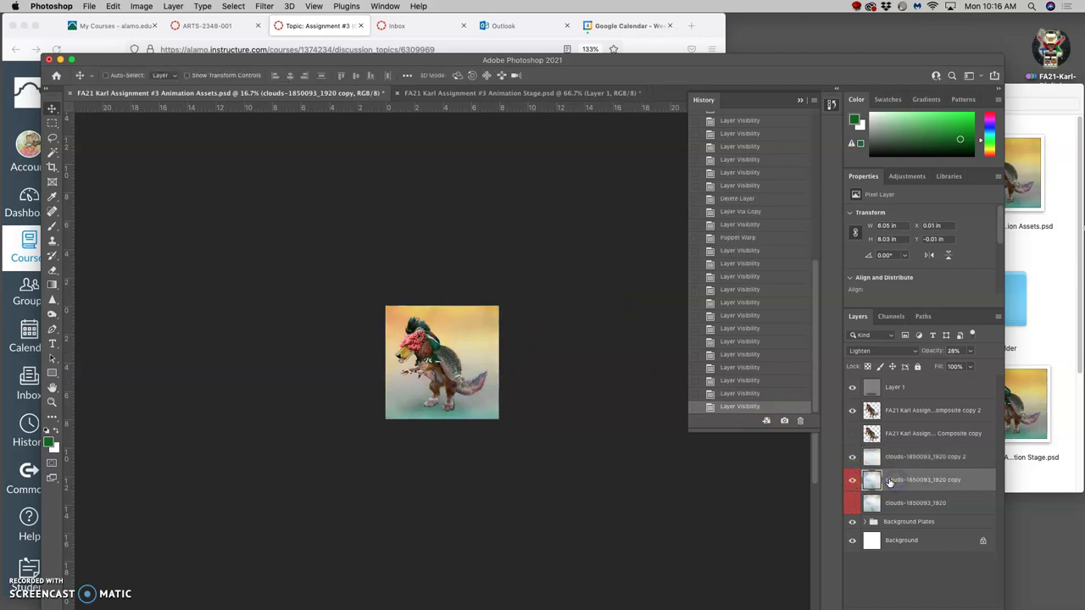
click(891, 458)
click(853, 458)
click(853, 457)
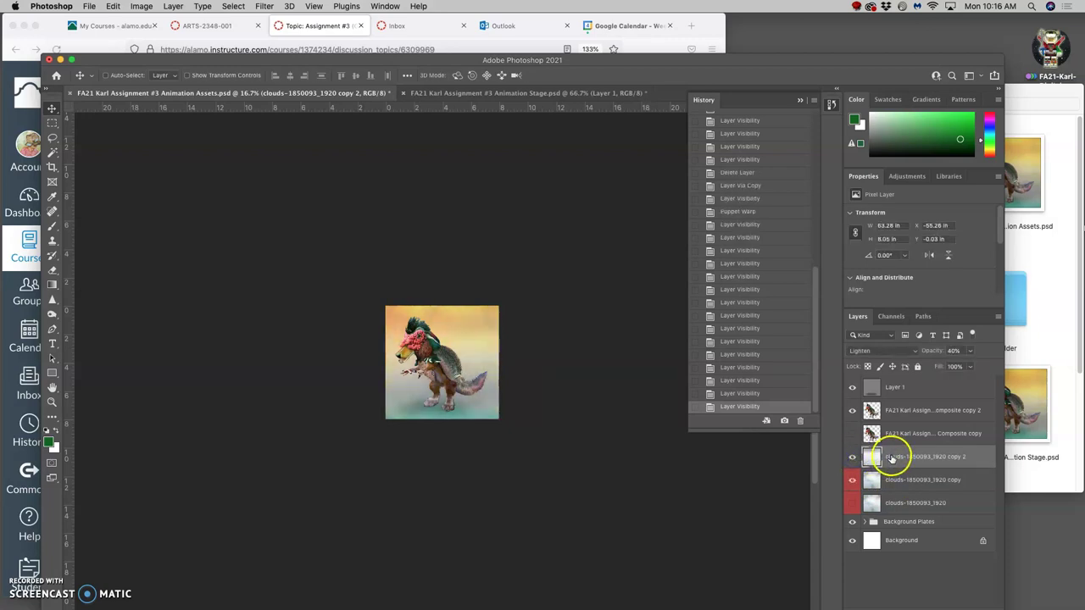
Move the clouds-1850093_1920 copy 2 layer about 199 px right and place vertical guides at the canvas's and clouds' right edges.
key(super+t)
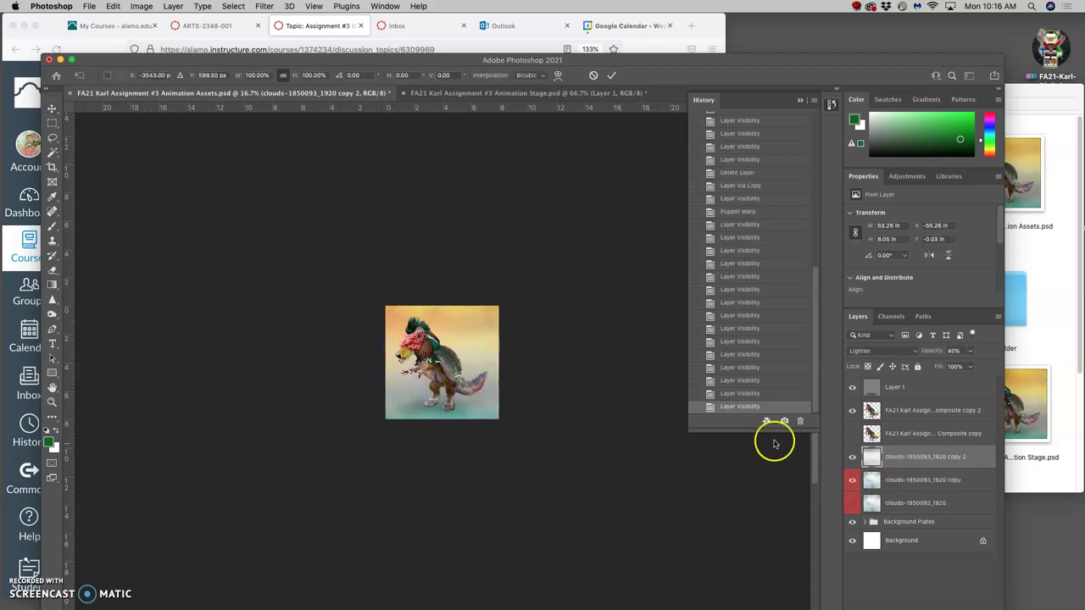
drag(485, 353, 499, 352)
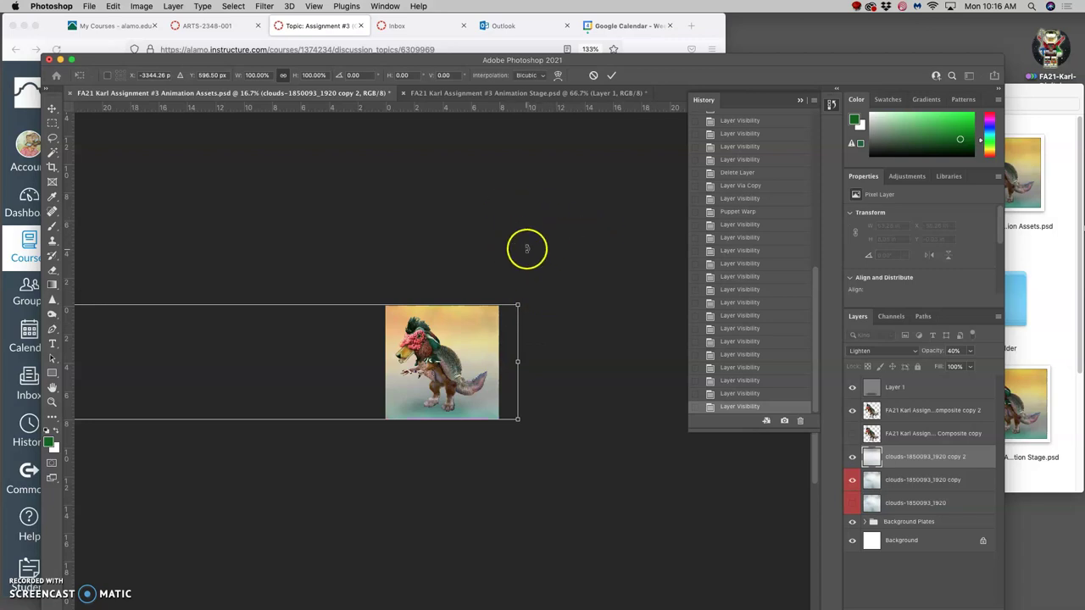
drag(71, 210, 509, 239)
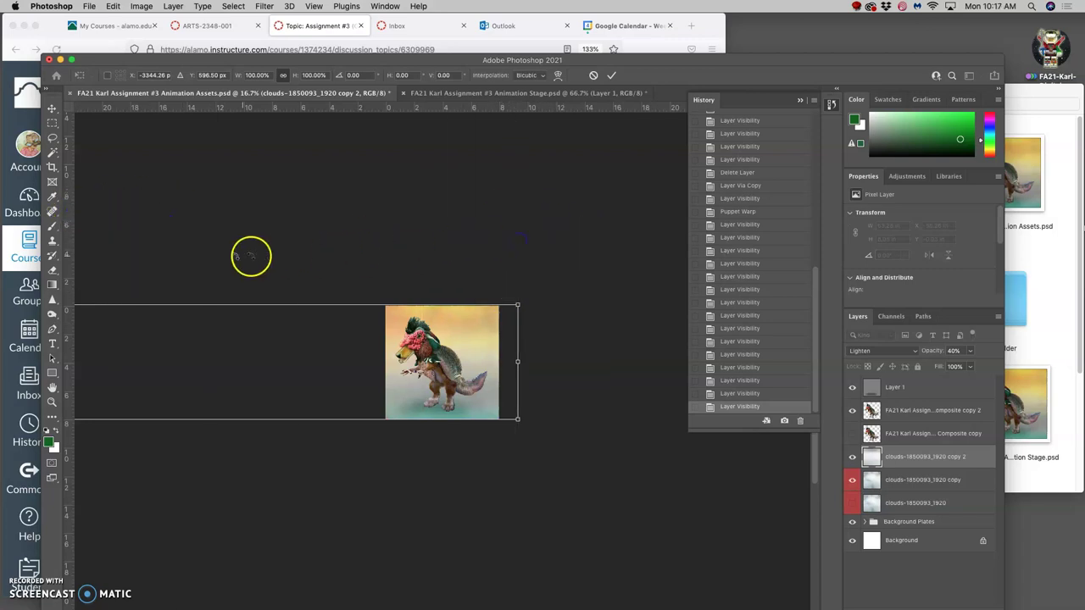
drag(69, 254, 504, 259)
key(super+semicolon)
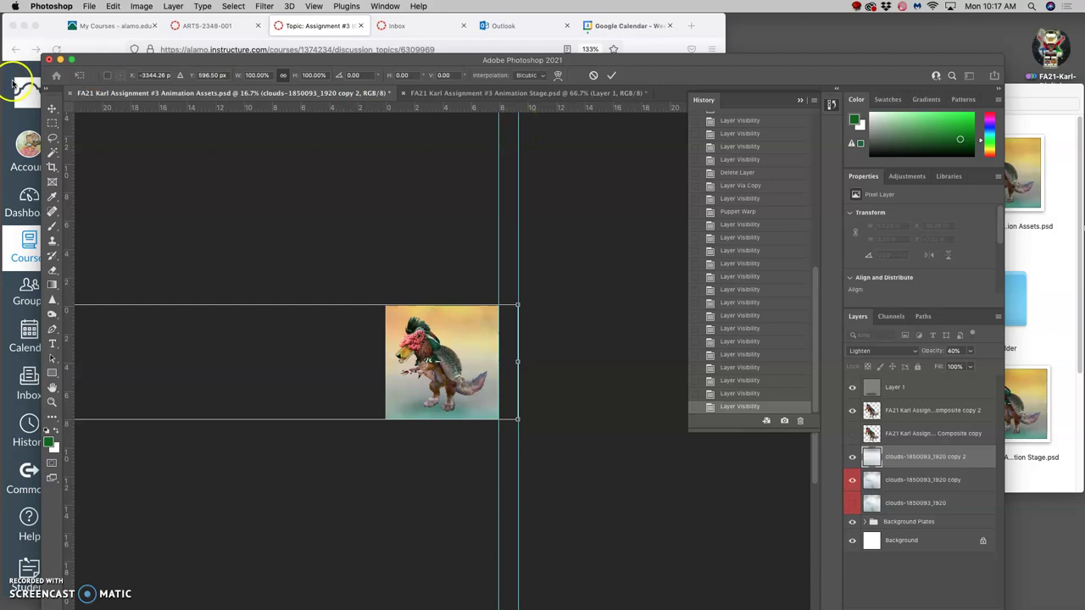
key(Return)
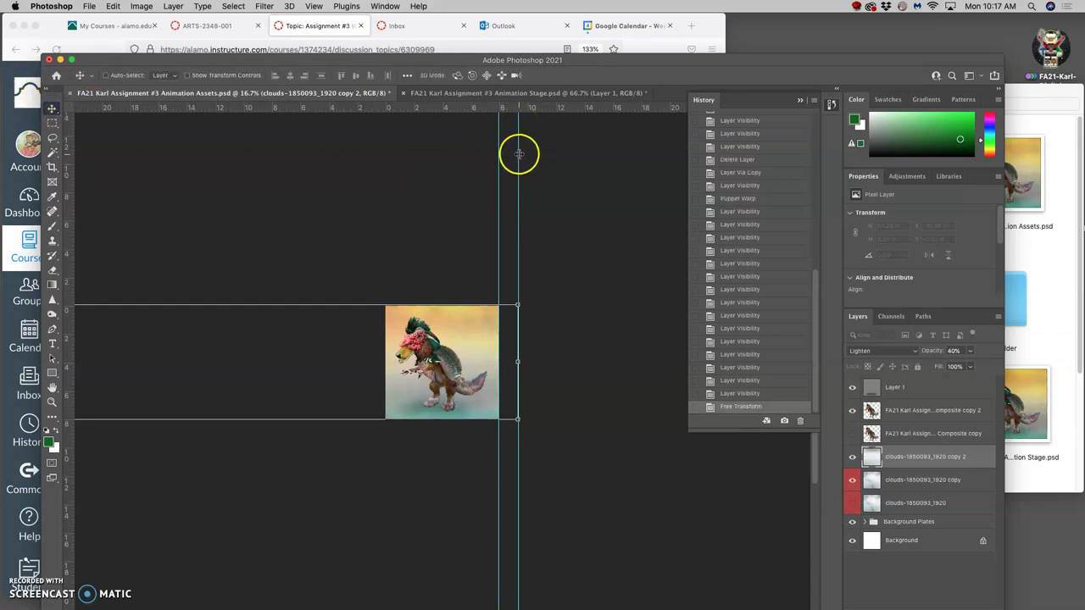
drag(516, 154, 515, 142)
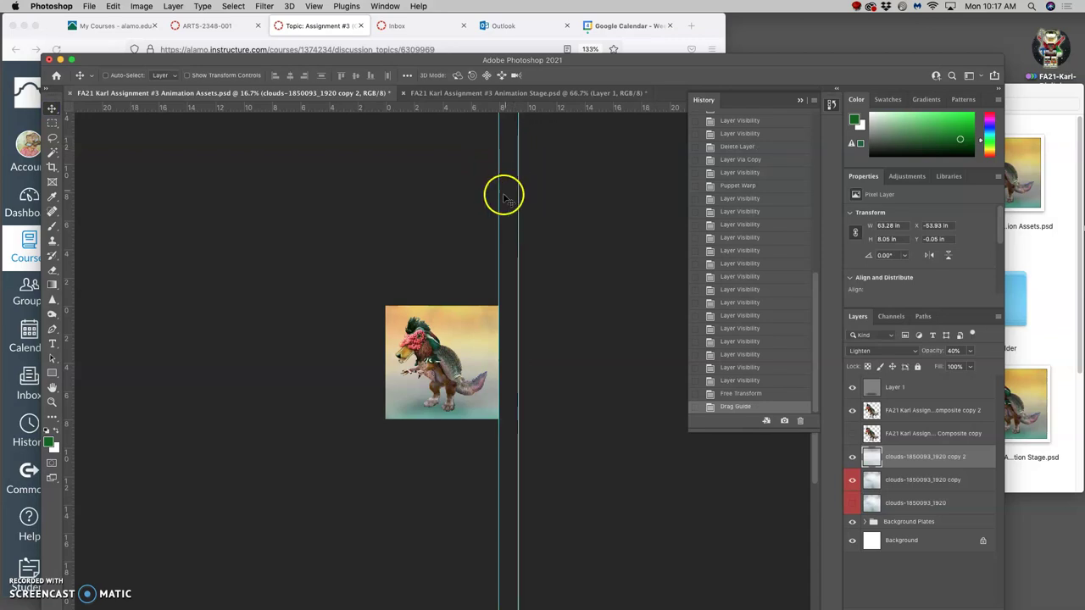
Place seven more vertical guides at roughly equal spacing beyond the clouds' right edge, from about 10.8 in to 20 in.
drag(70, 194, 535, 184)
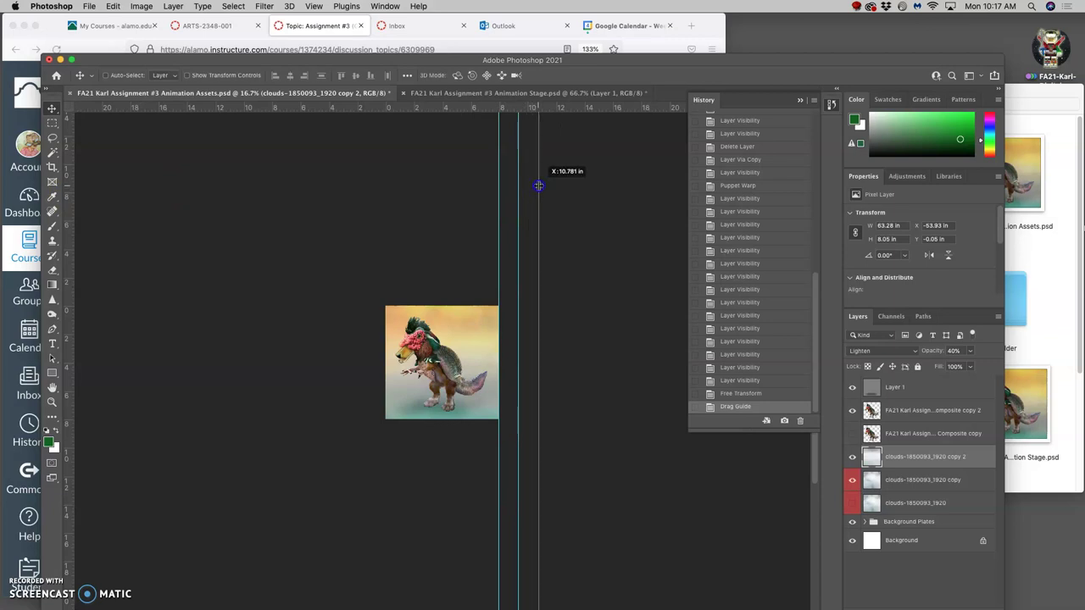
drag(69, 200, 560, 191)
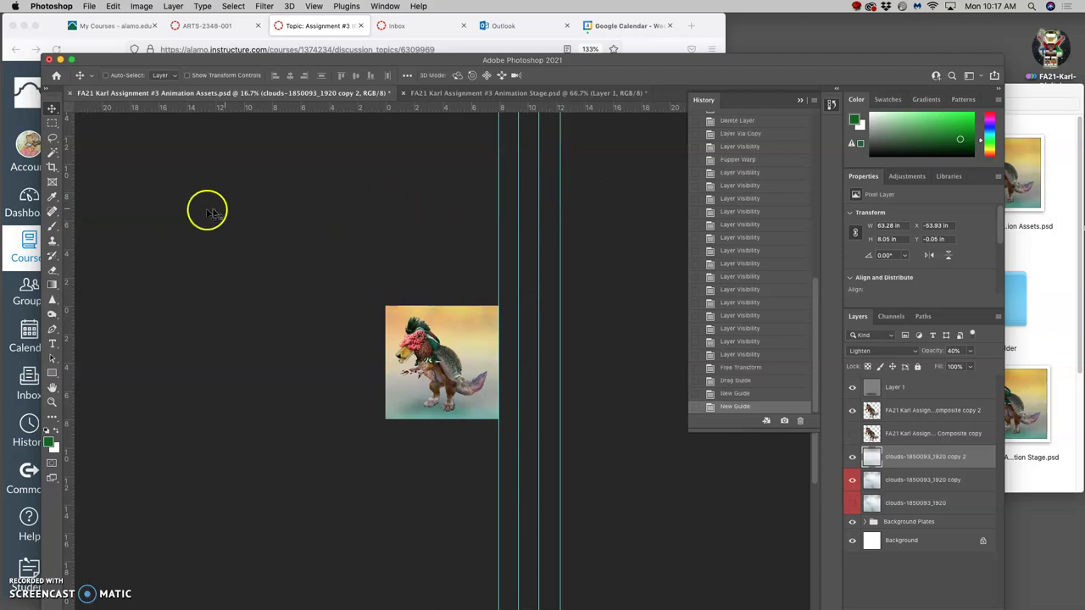
drag(70, 198, 582, 184)
drag(70, 260, 602, 244)
drag(68, 254, 625, 228)
drag(68, 262, 649, 254)
drag(73, 243, 673, 231)
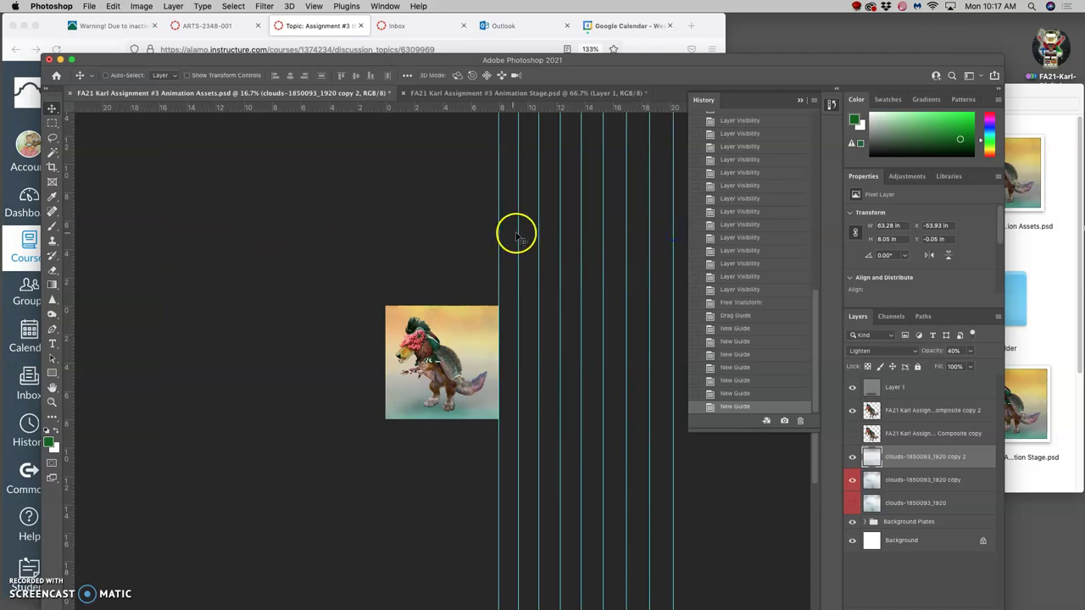
Collapse the History panel and continue the equally spaced vertical guides out to about 29 in.
click(800, 101)
drag(68, 242, 721, 252)
click(314, 250)
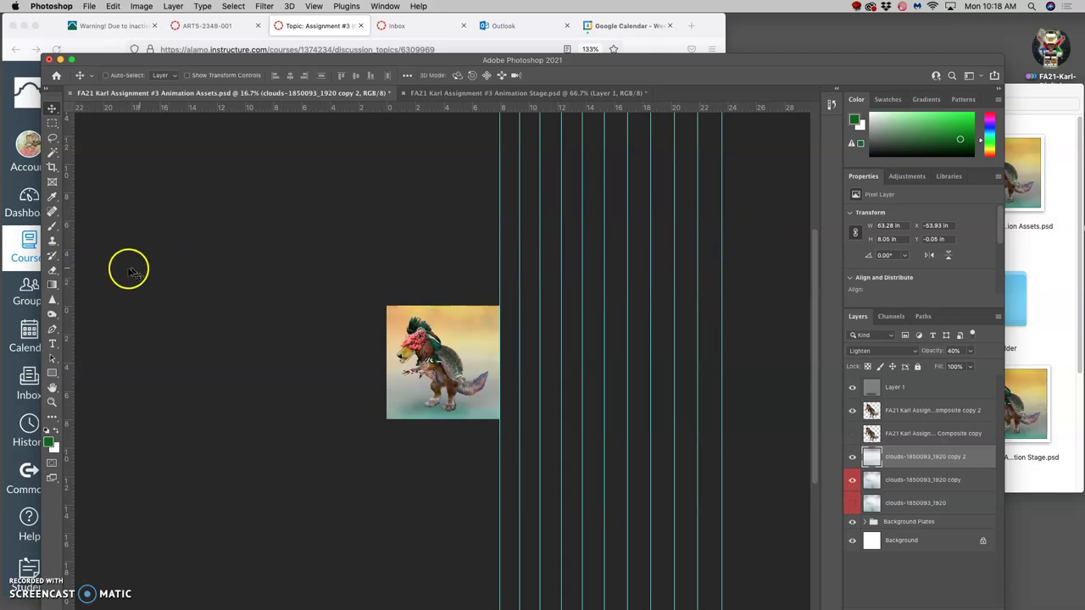
drag(72, 274, 746, 264)
drag(69, 274, 772, 265)
drag(771, 264, 771, 264)
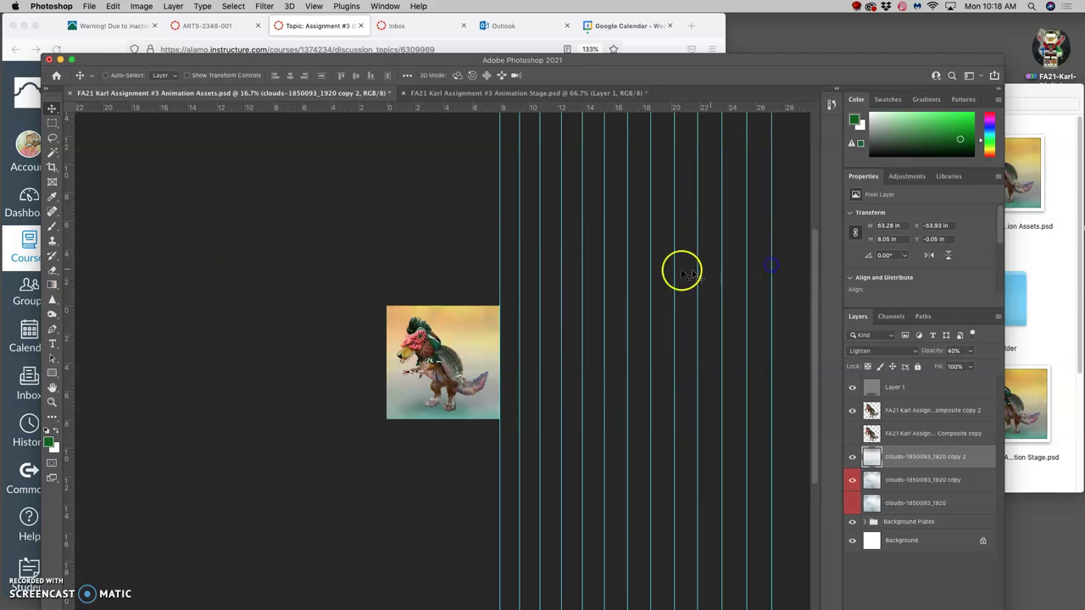
drag(68, 271, 799, 259)
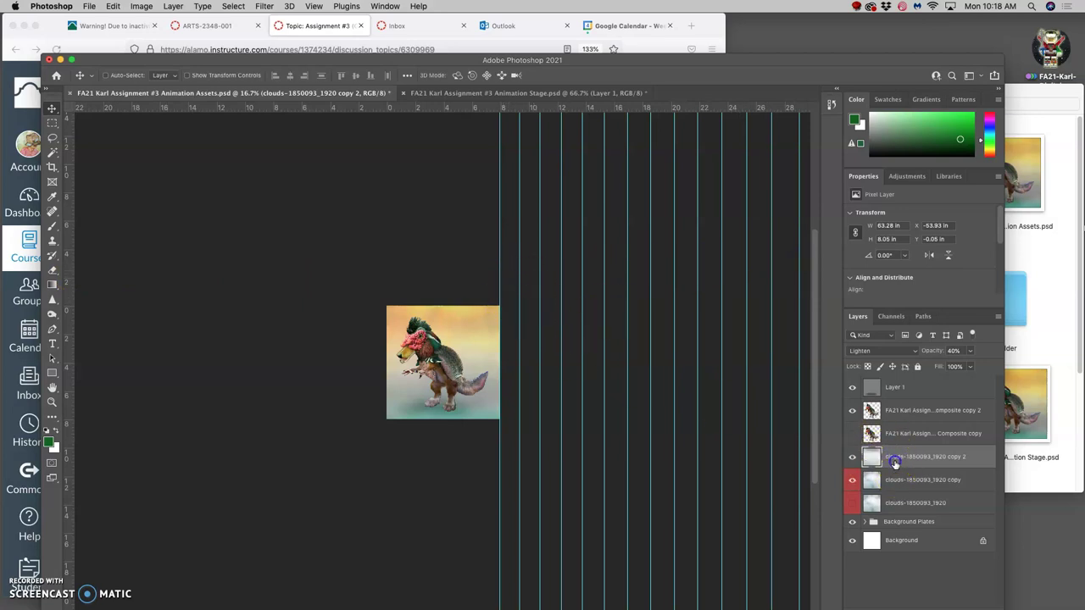
Check the clouds-1850093_1920 copy 2 layer's bounds against the guides and compare the view with the warped creature toggled.
key(ctrl+t)
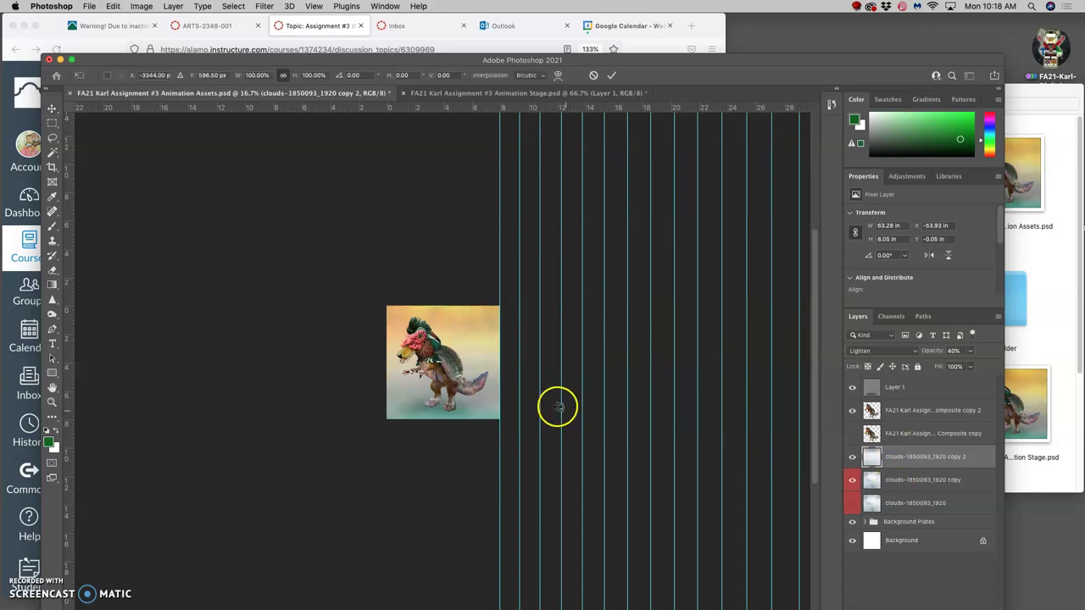
click(465, 366)
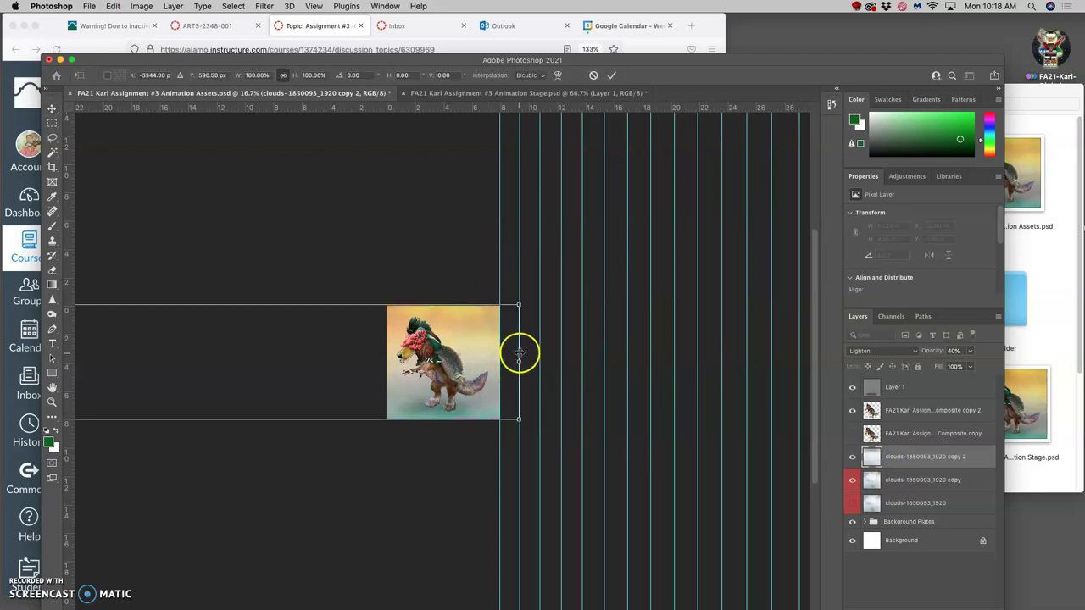
key(Return)
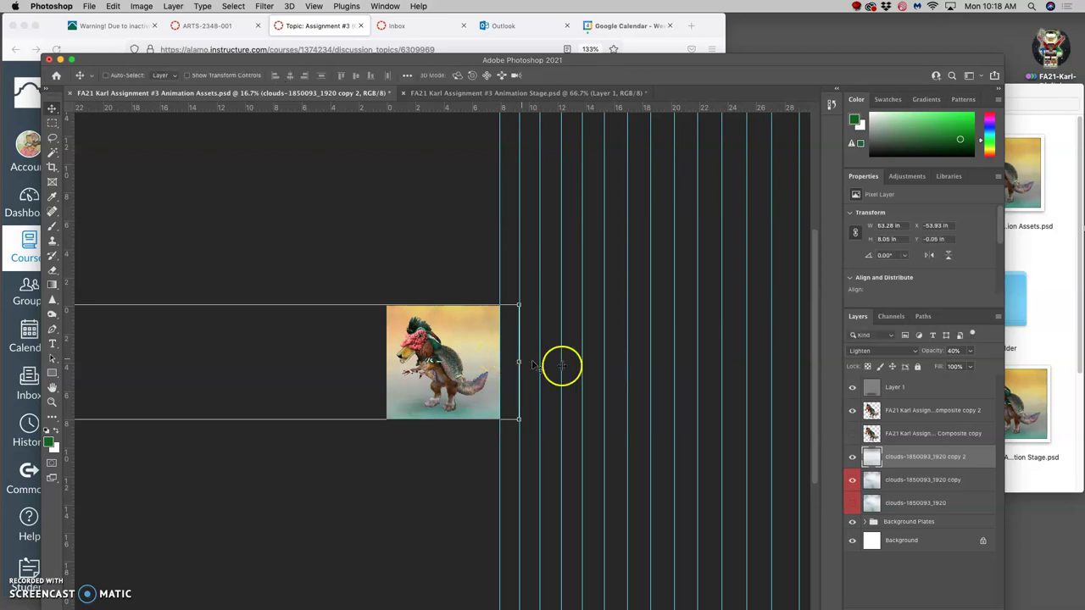
click(853, 411)
click(853, 411)
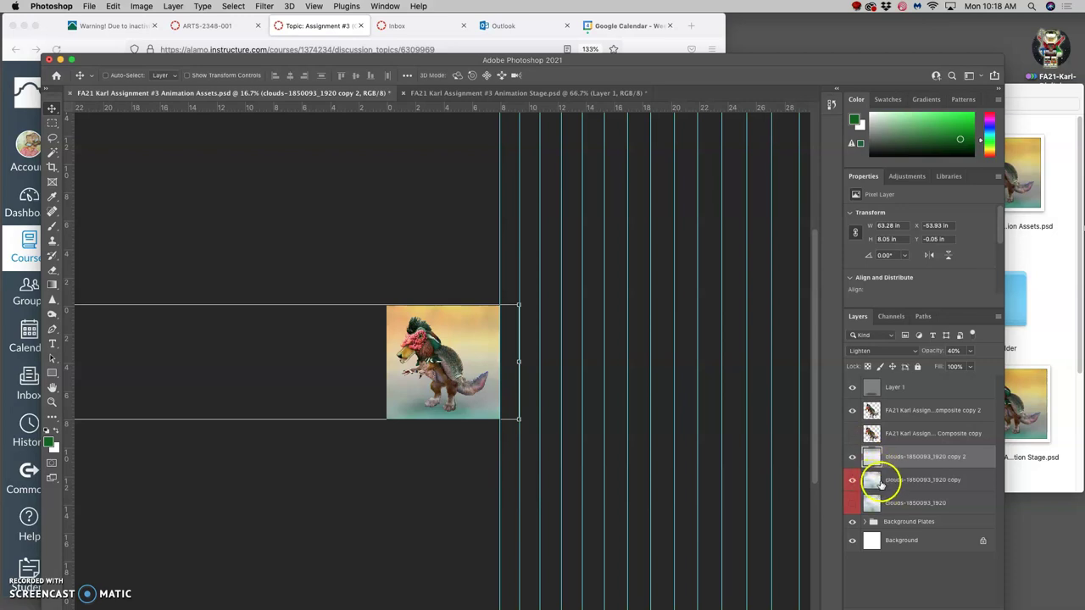
Check the clouds-1850093_1920 copy layer's effect and lower its opacity to 5%.
click(872, 479)
click(850, 481)
click(850, 481)
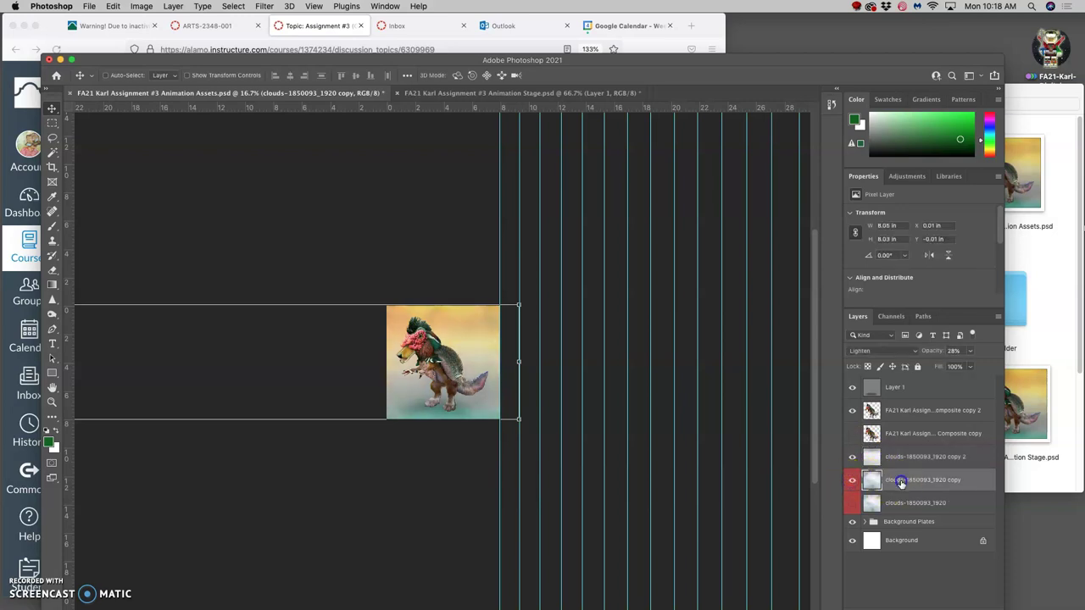
click(970, 351)
drag(953, 366, 949, 366)
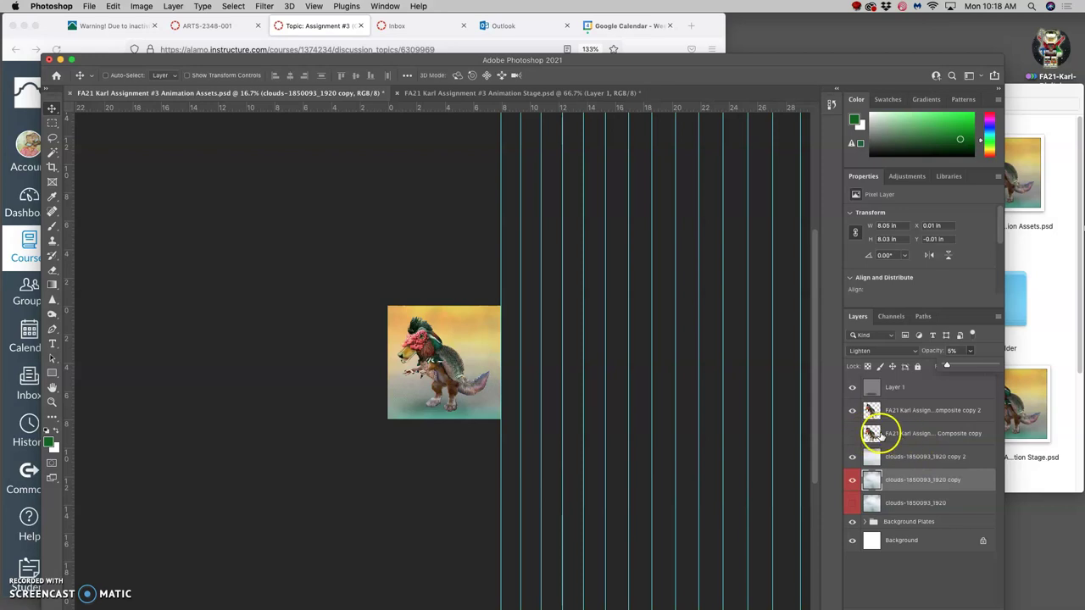
Set the opacity of the Layer 1 overlay texture to 85%.
key(super+equal)
key(super+equal)
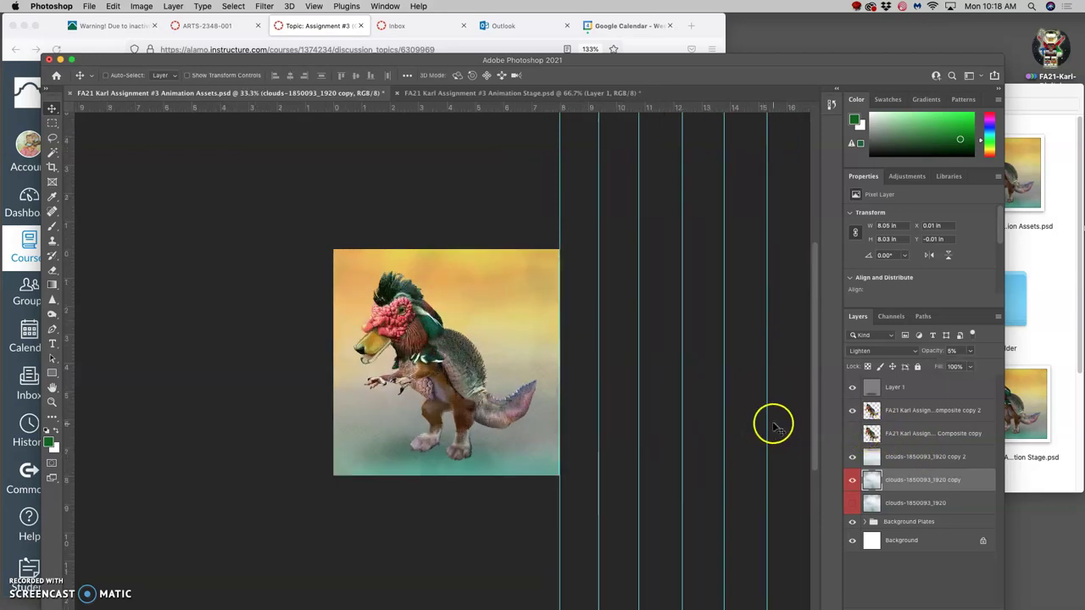
click(918, 391)
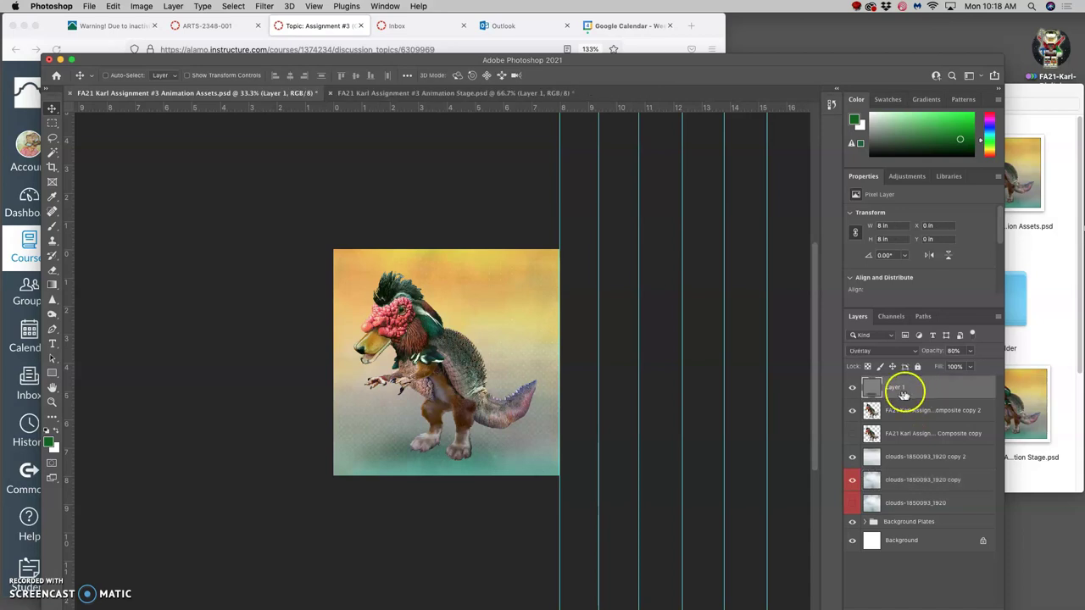
click(973, 353)
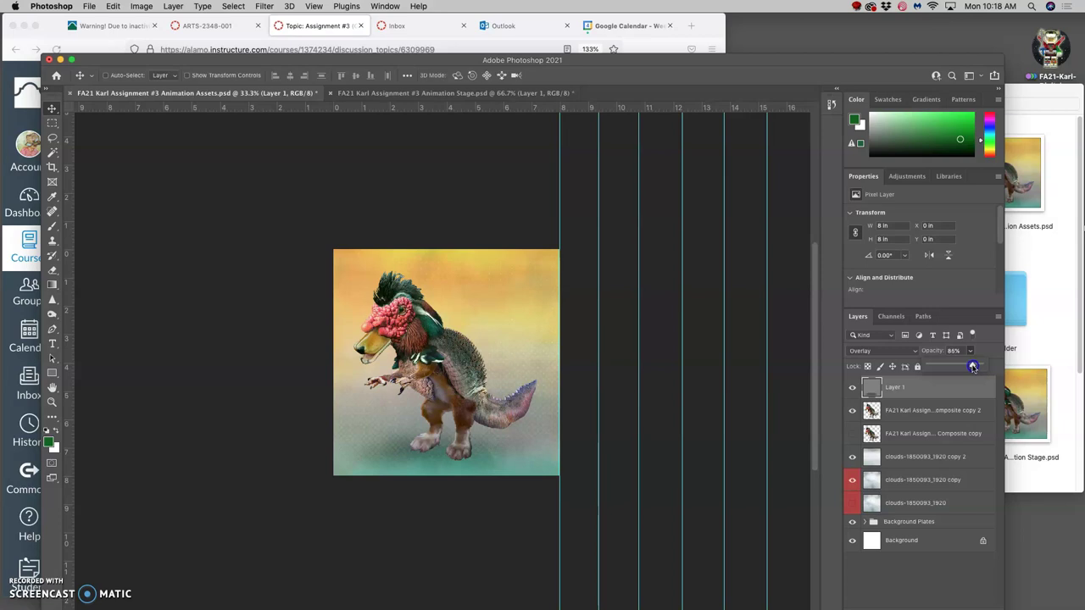
drag(963, 371, 961, 371)
click(939, 391)
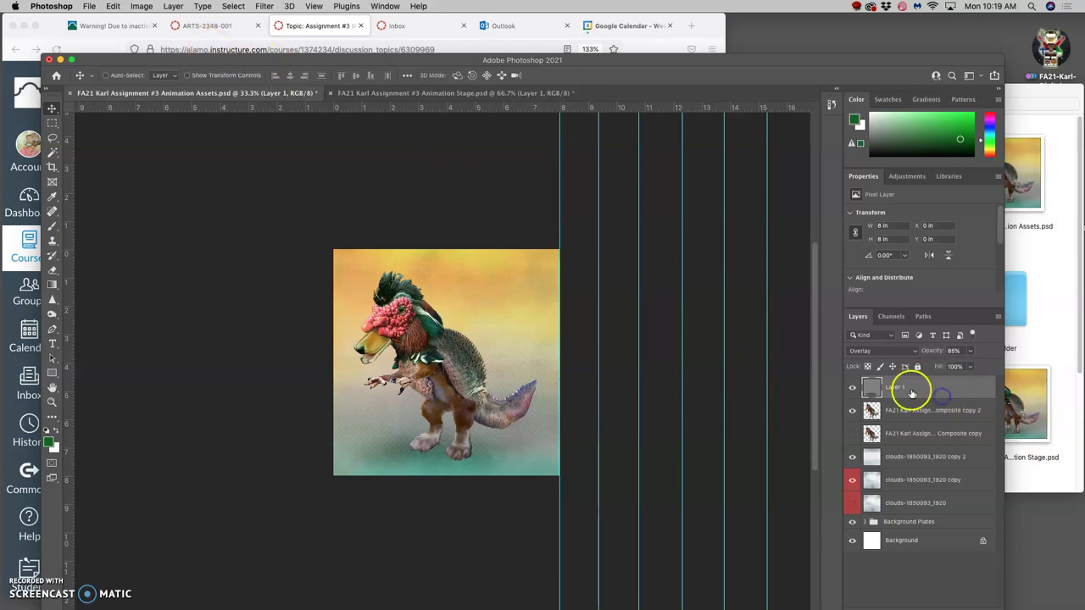
Merge all visible layers into a new layer above Layer 1 while keeping the original layers.
click(171, 6)
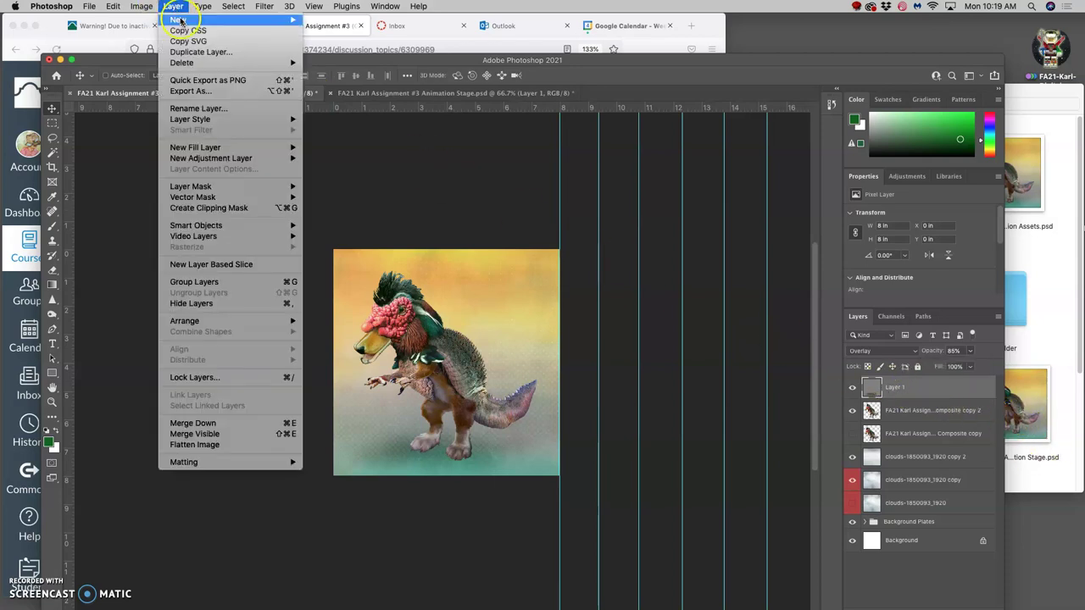
alt+click(228, 435)
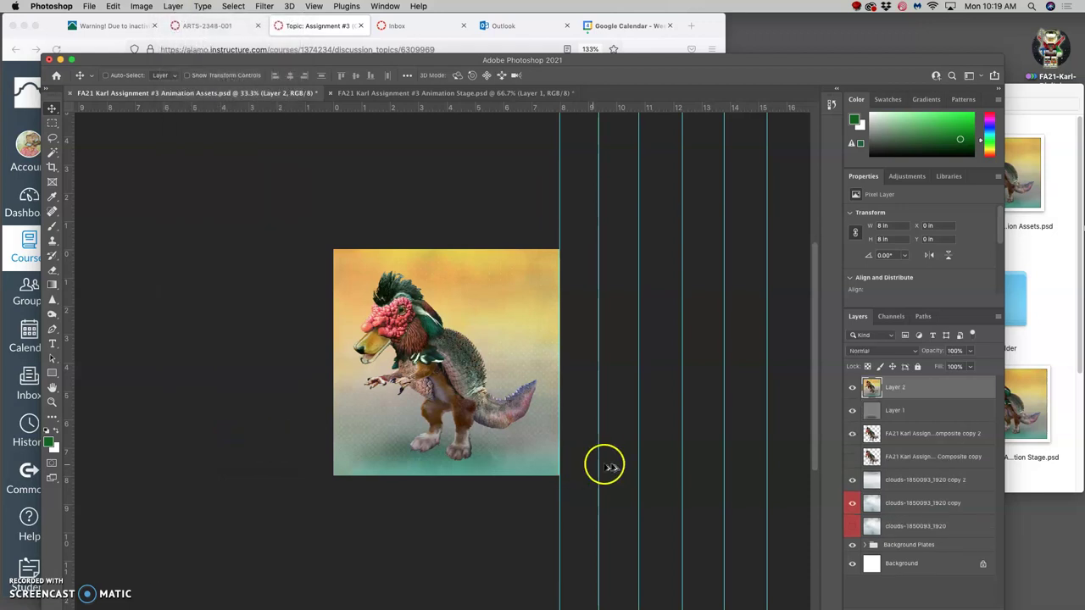
click(852, 433)
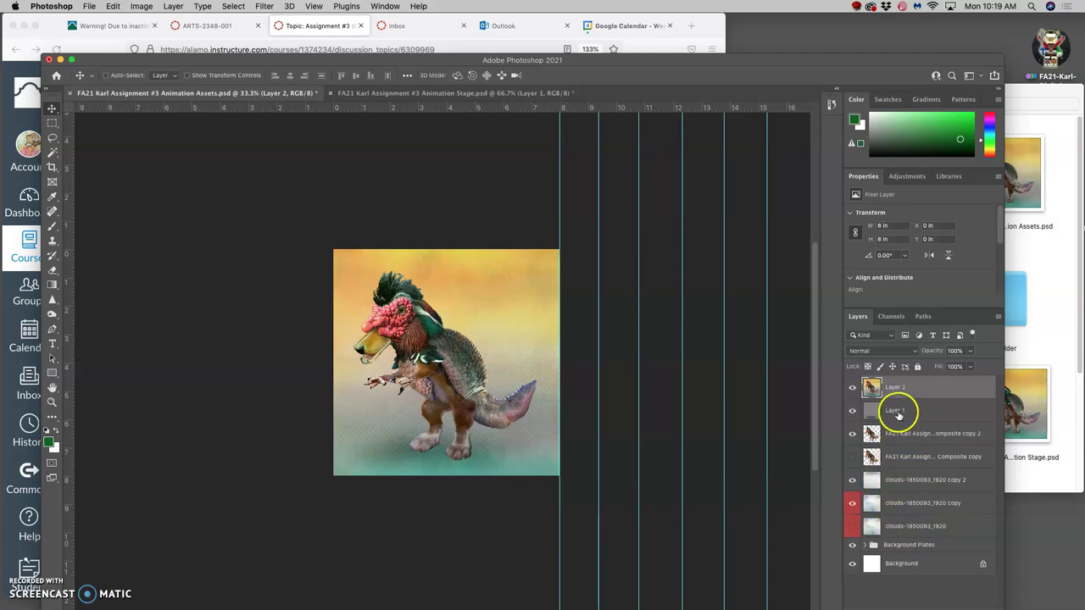
click(911, 390)
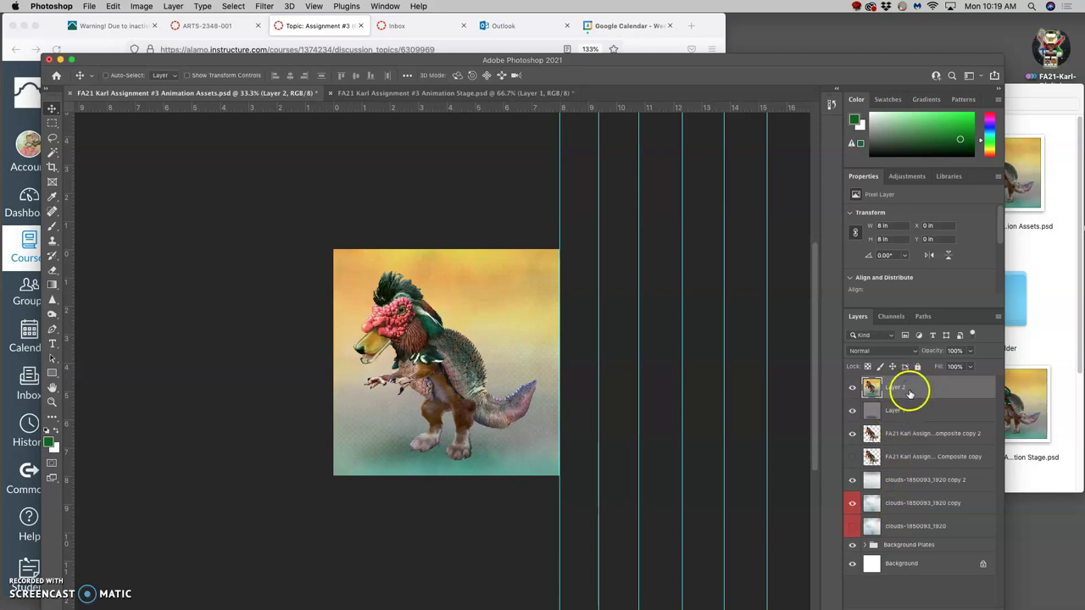
Copy the whole canvas of the merged layer and paste it into the Animation Stage file as a new layer.
click(233, 7)
click(251, 24)
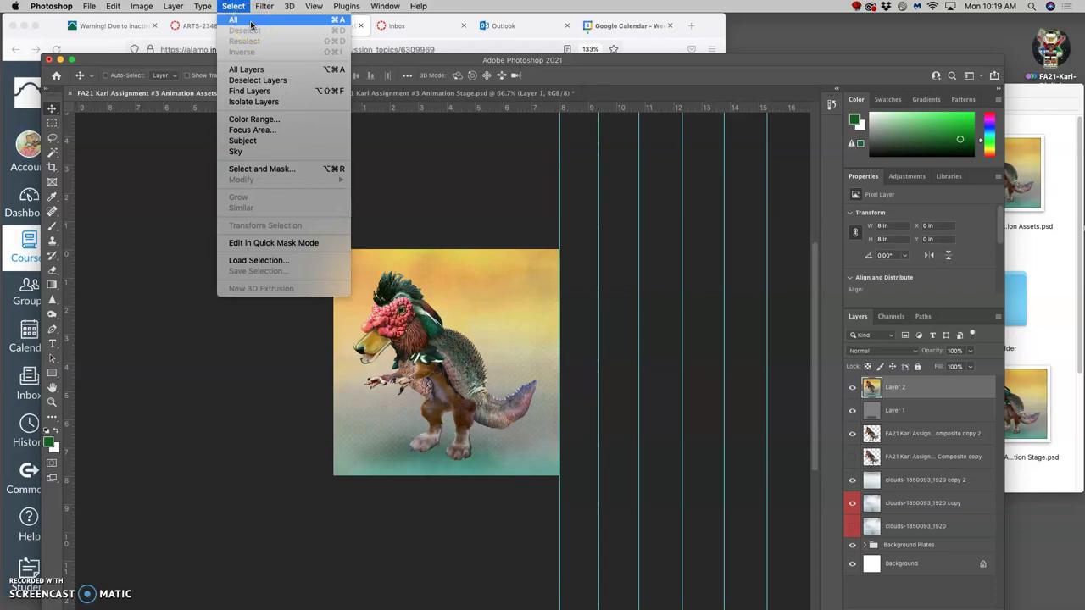
click(113, 6)
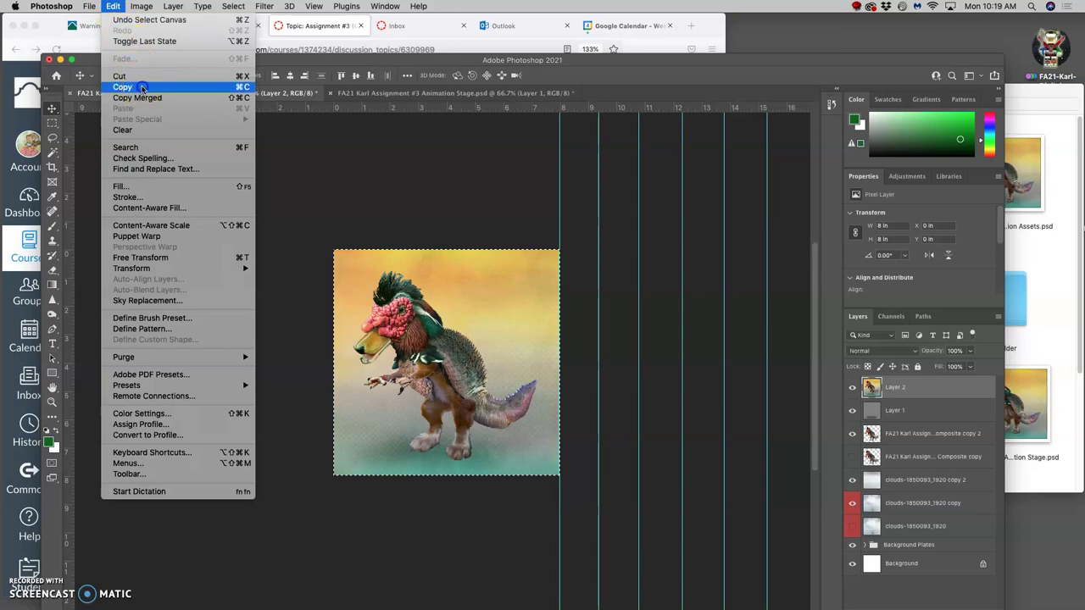
click(141, 88)
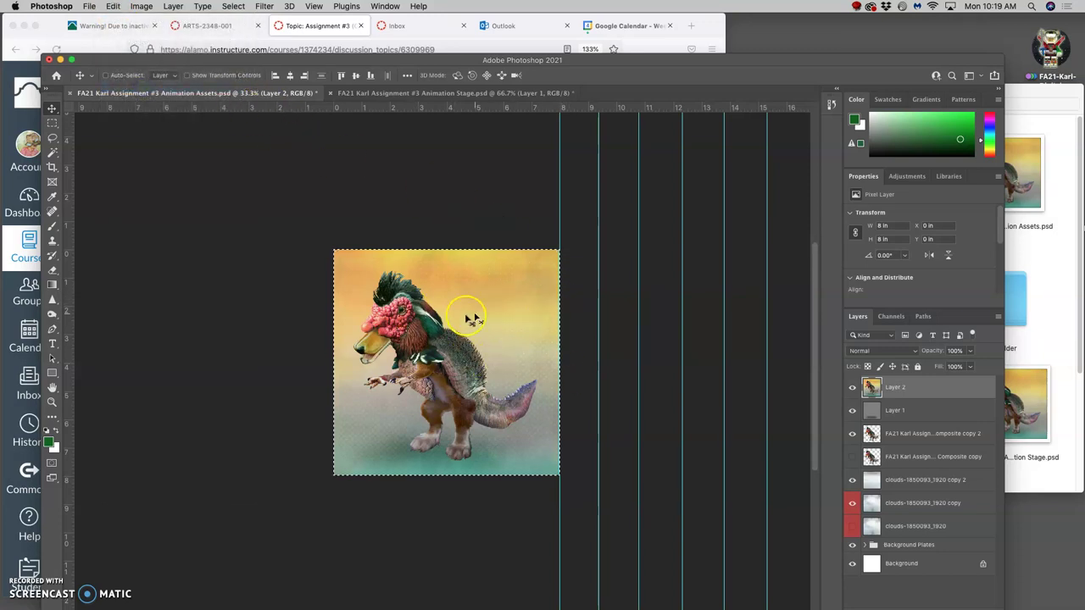
click(455, 93)
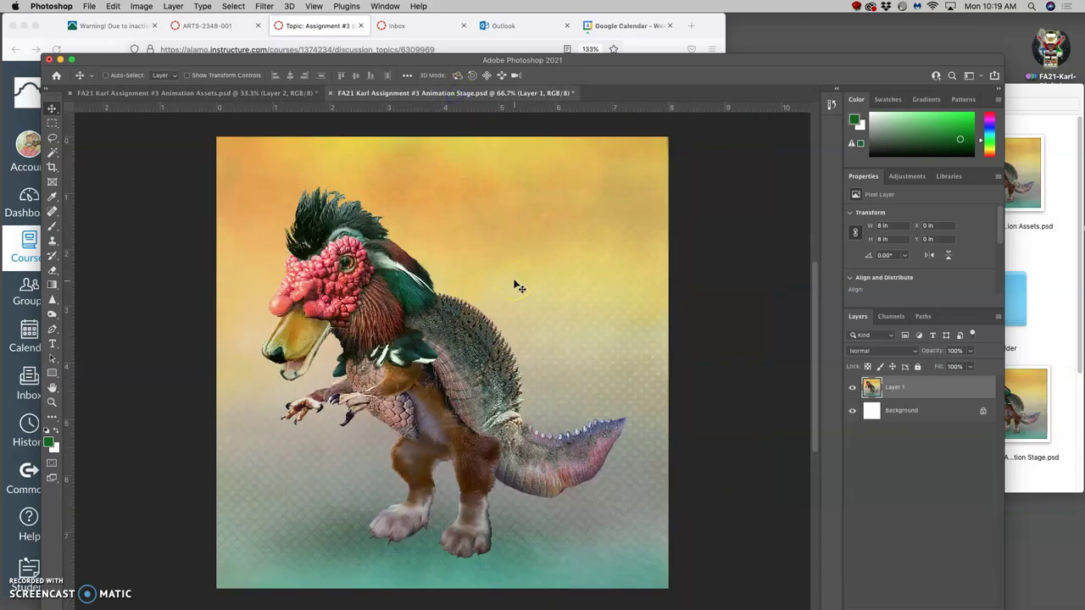
click(113, 7)
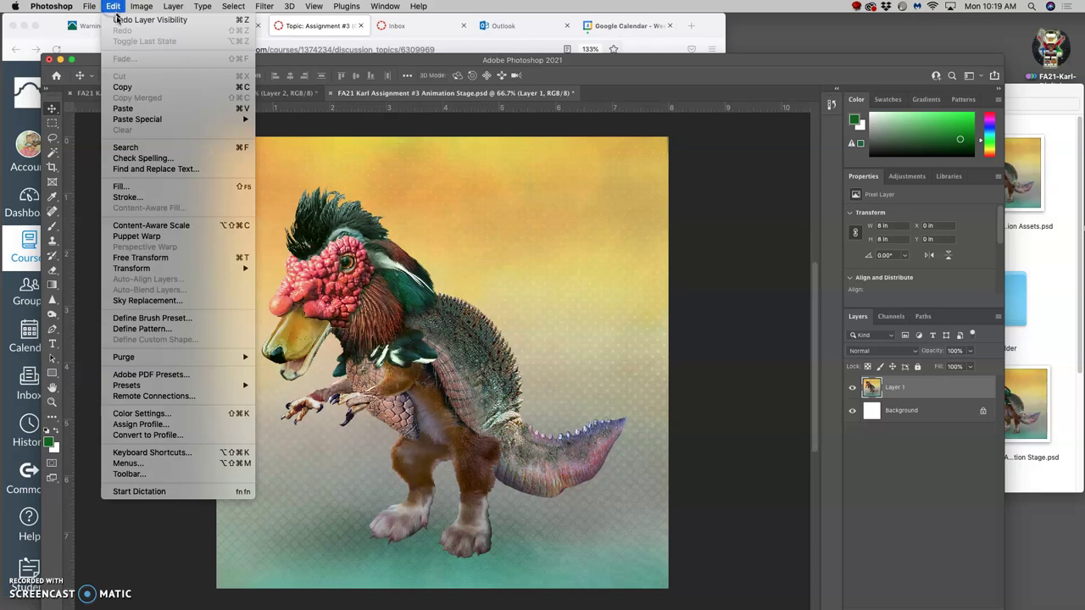
click(136, 109)
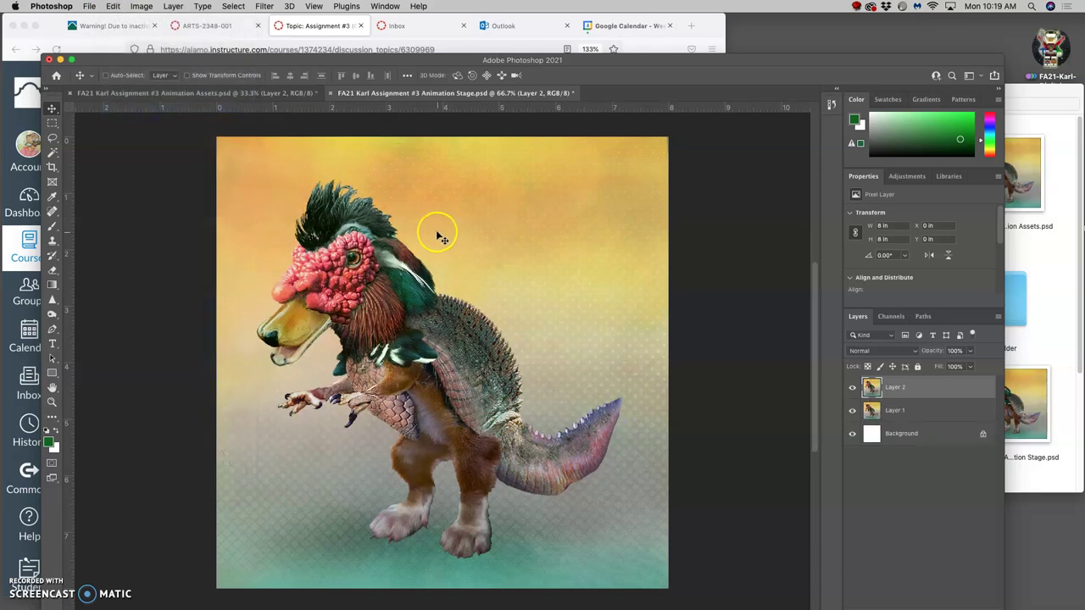
Preview the motion between the two frames by repeatedly toggling Layer 2's visibility, leaving it shown.
click(853, 388)
click(852, 388)
click(854, 389)
click(854, 389)
click(854, 388)
click(854, 389)
click(853, 388)
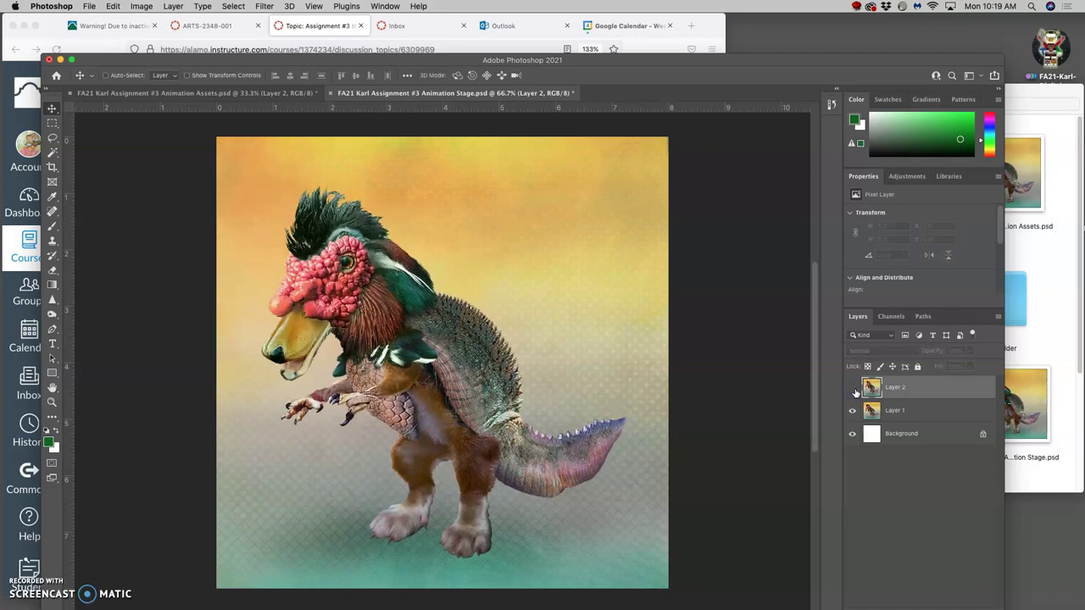
click(854, 388)
click(854, 388)
click(853, 388)
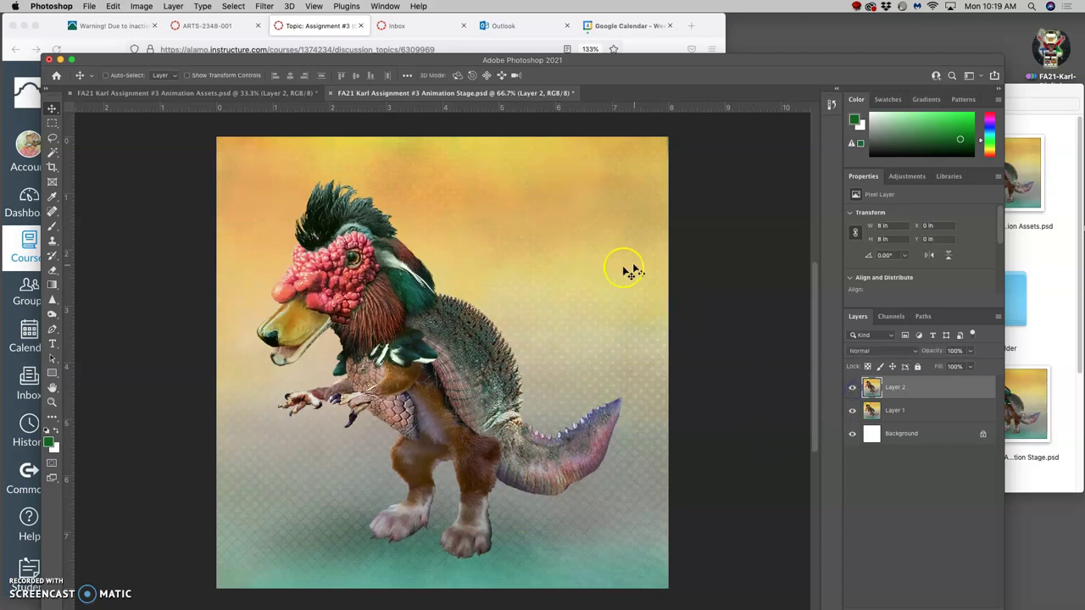
click(854, 388)
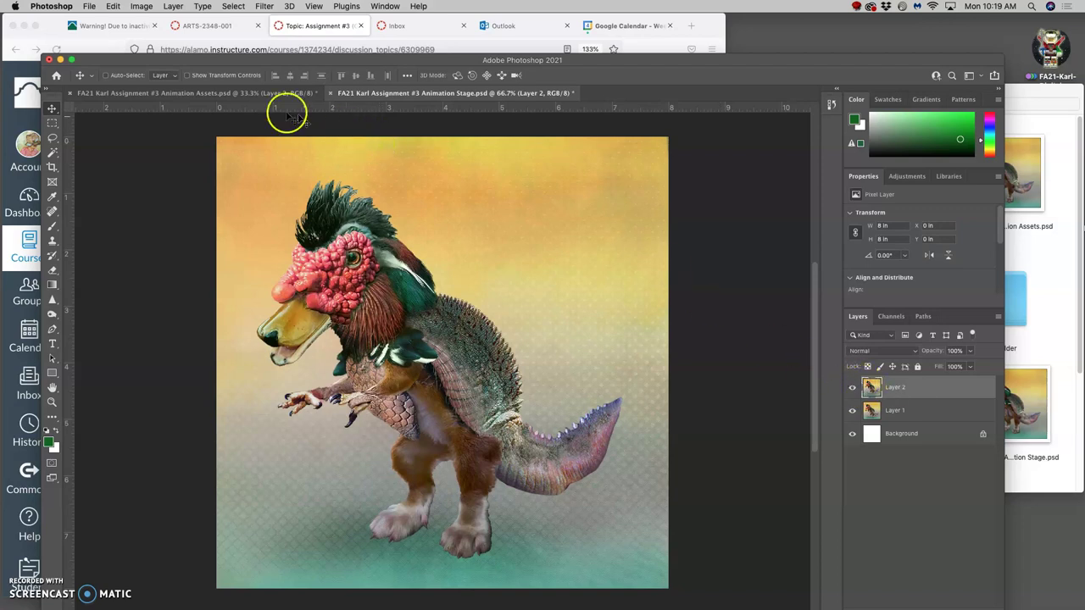
Return to the Animation Assets file, clear the selection and delete the merged Layer 2.
click(231, 93)
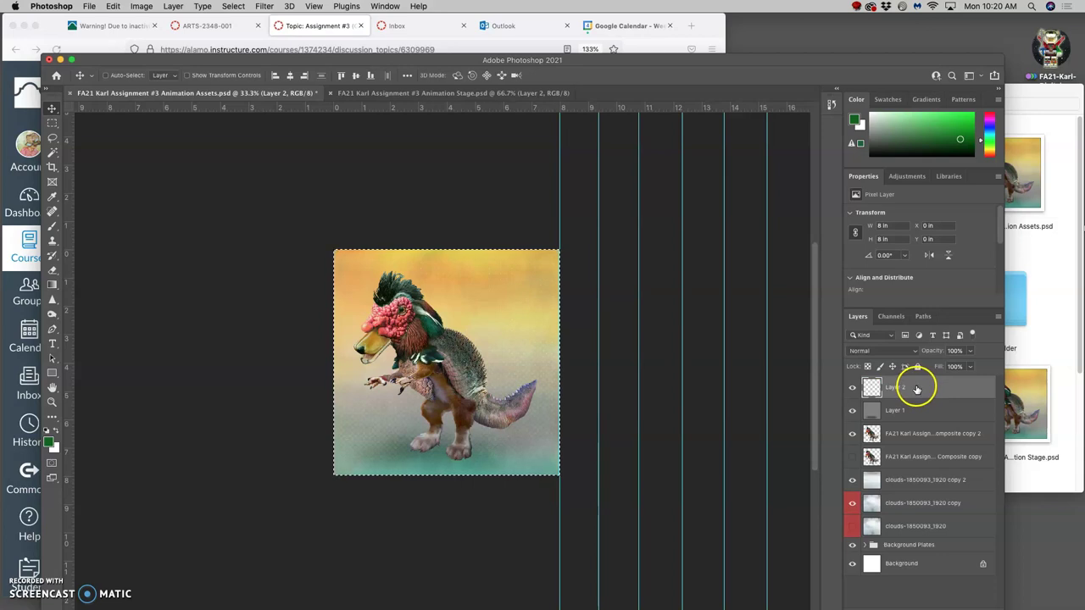
drag(917, 388, 877, 394)
key(super+d)
click(905, 390)
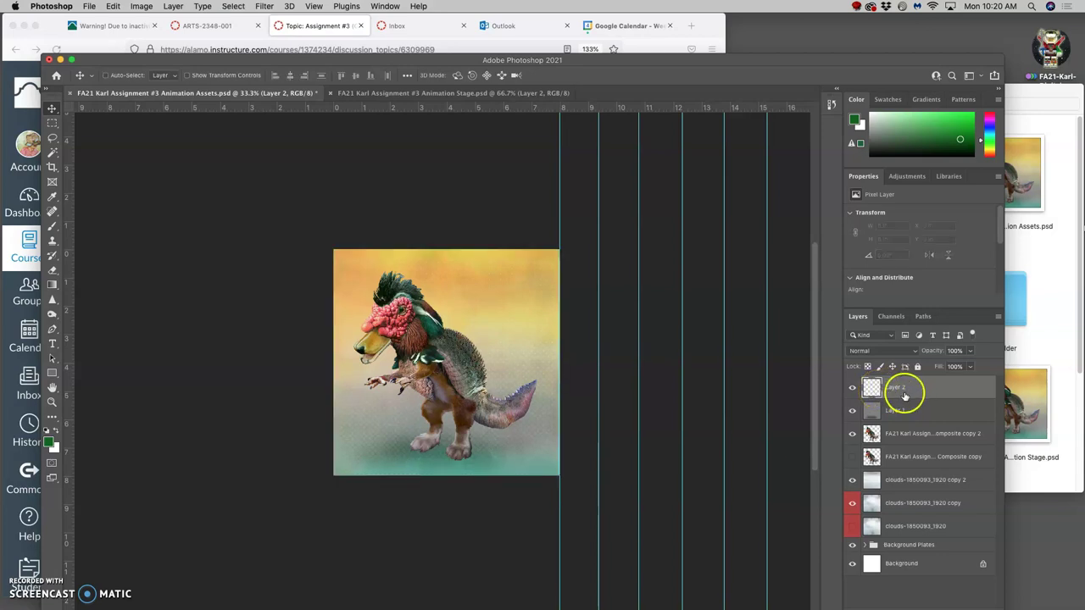
key(BackSpace)
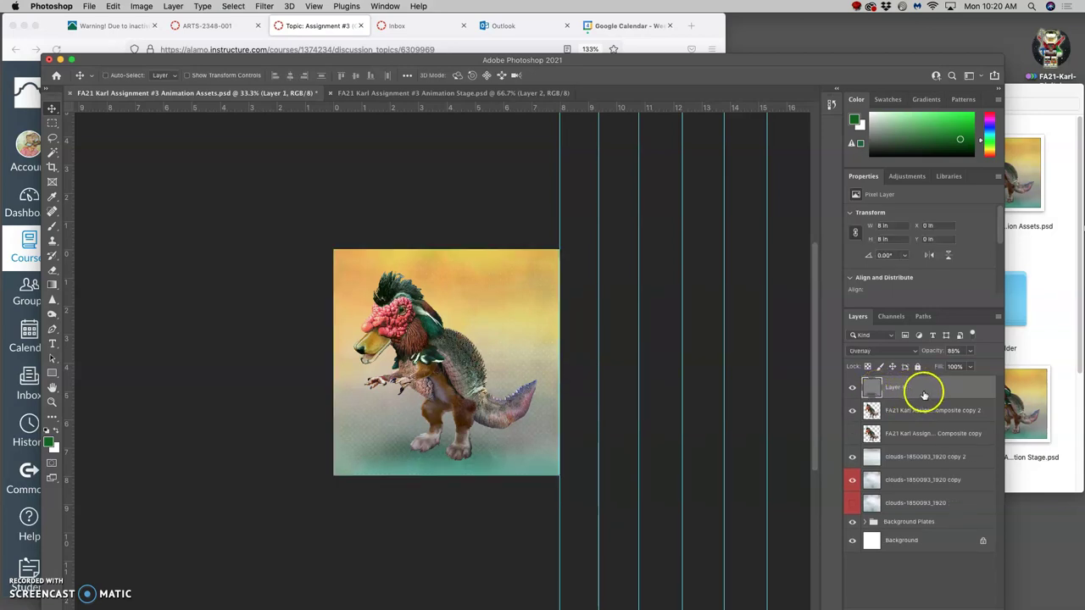
Duplicate the Creature Composite copy 2 layer, hide the source layer and start Puppet Warp on the duplicate.
click(920, 412)
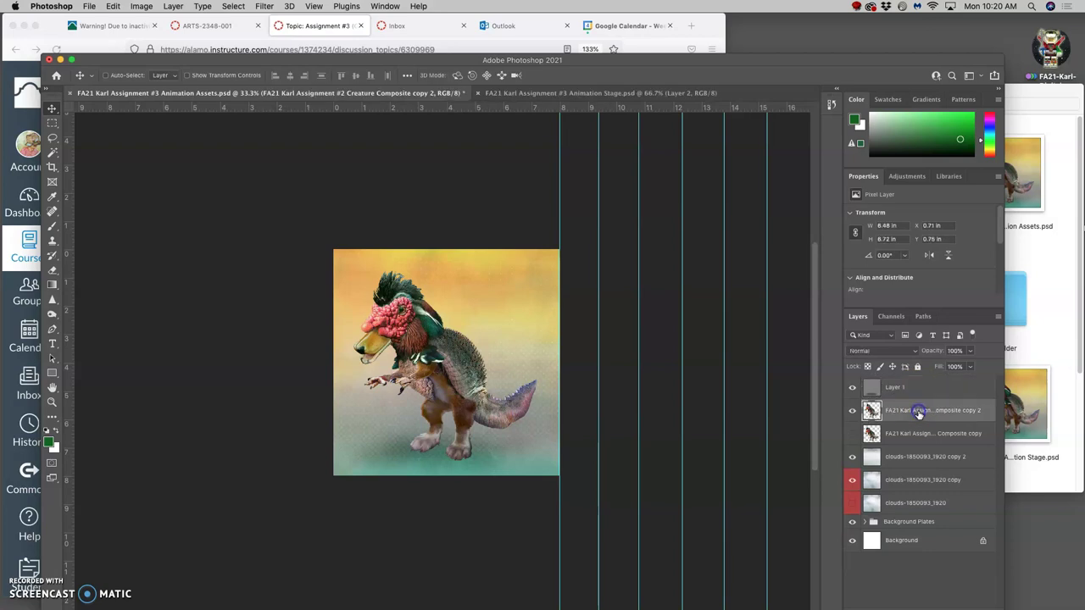
key(super+j)
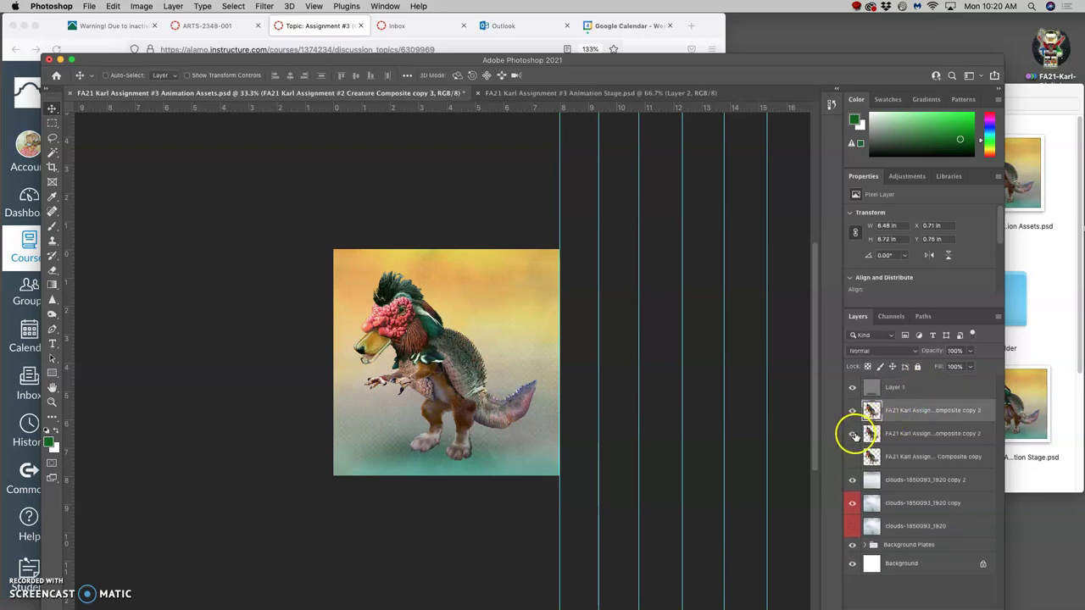
click(112, 7)
click(167, 237)
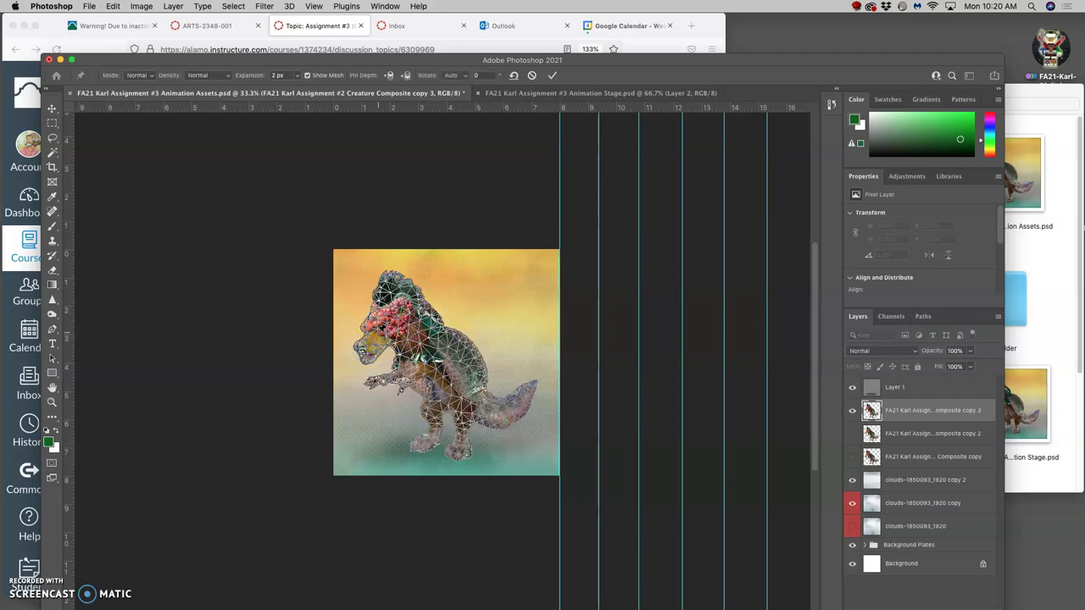
Place Puppet Warp pins on the creature's tail, both feet, front paws, hip and neck to anchor the mesh.
click(483, 389)
click(461, 441)
click(424, 441)
click(415, 400)
click(400, 381)
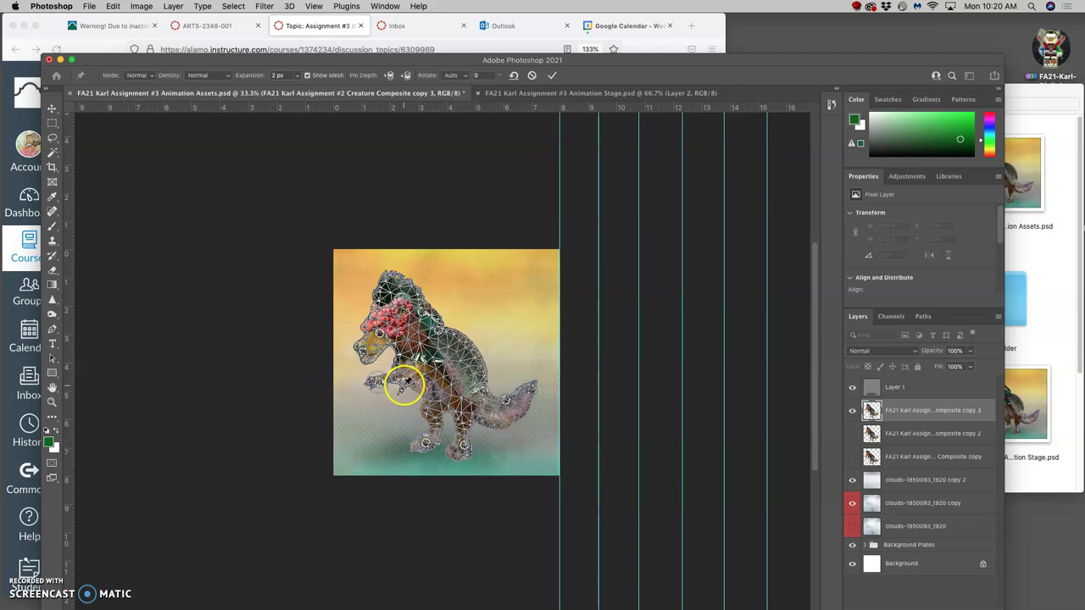
click(435, 394)
click(437, 332)
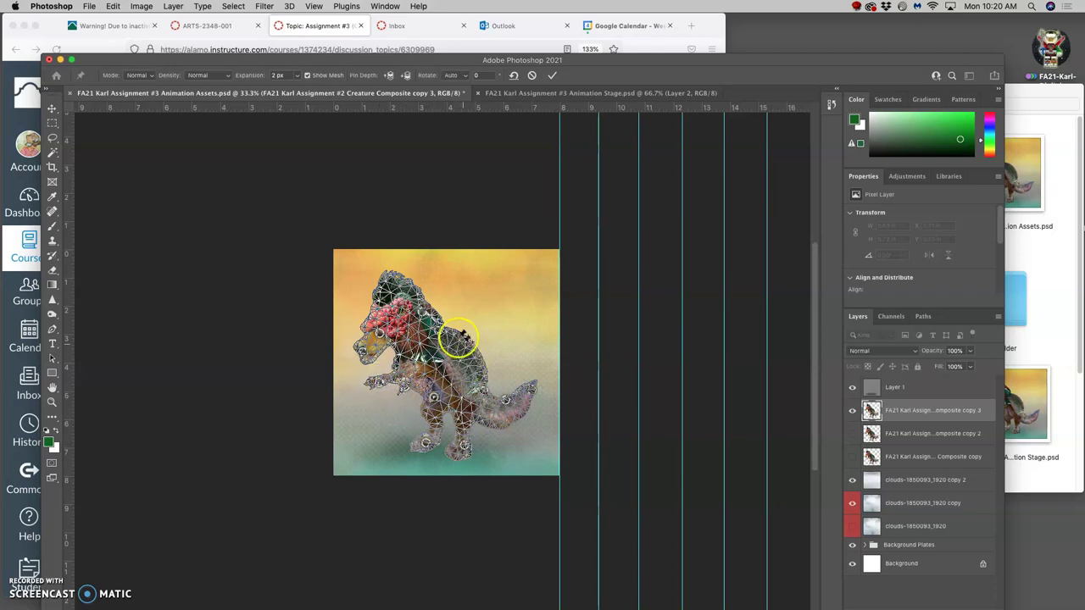
Shift the warp pins to raise the creature's beak and head, adjust the neck and extend the tail outward.
mouse_move(380, 333)
mouse_down()
mouse_move(360, 338)
mouse_move(386, 312)
mouse_move(362, 338)
mouse_up()
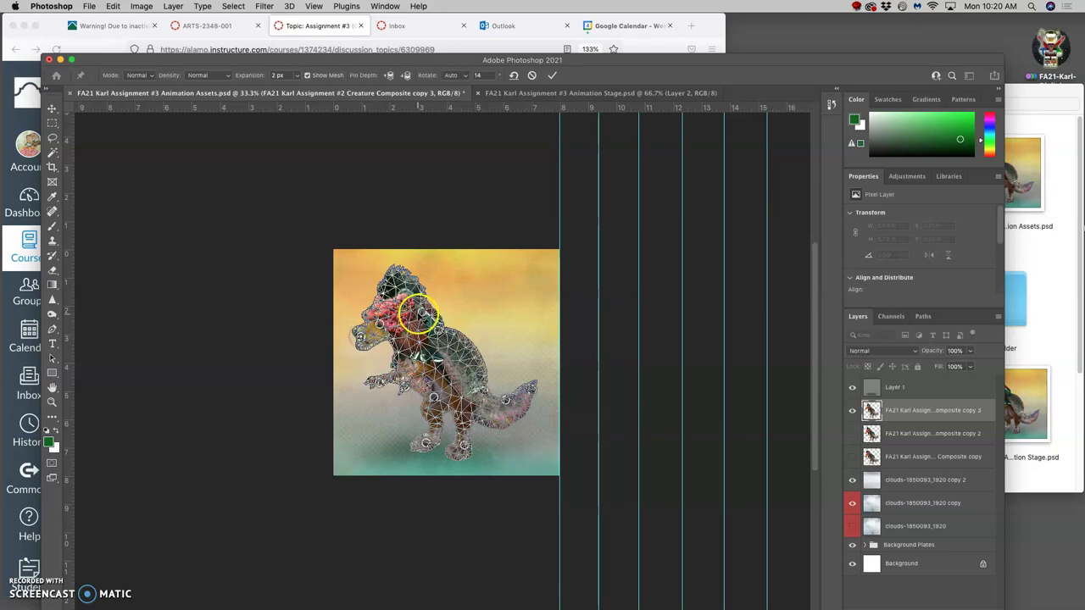
drag(424, 311, 425, 317)
drag(506, 398, 535, 392)
Reposition the front paws with the warp pins, nudge the hip pin slightly and apply the Puppet Warp.
click(413, 392)
drag(414, 390, 383, 384)
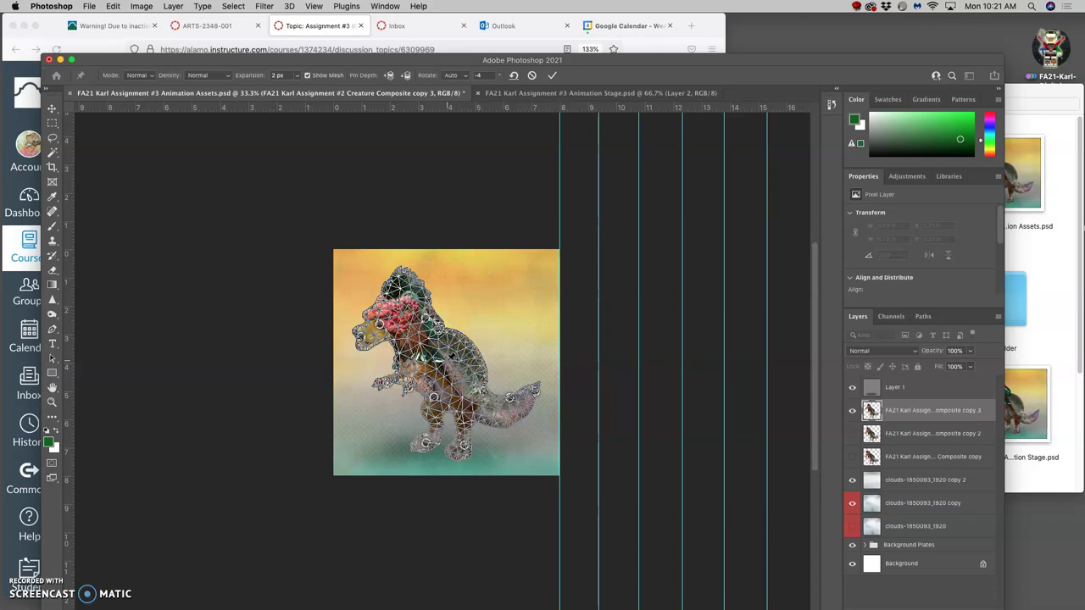
drag(434, 398, 434, 397)
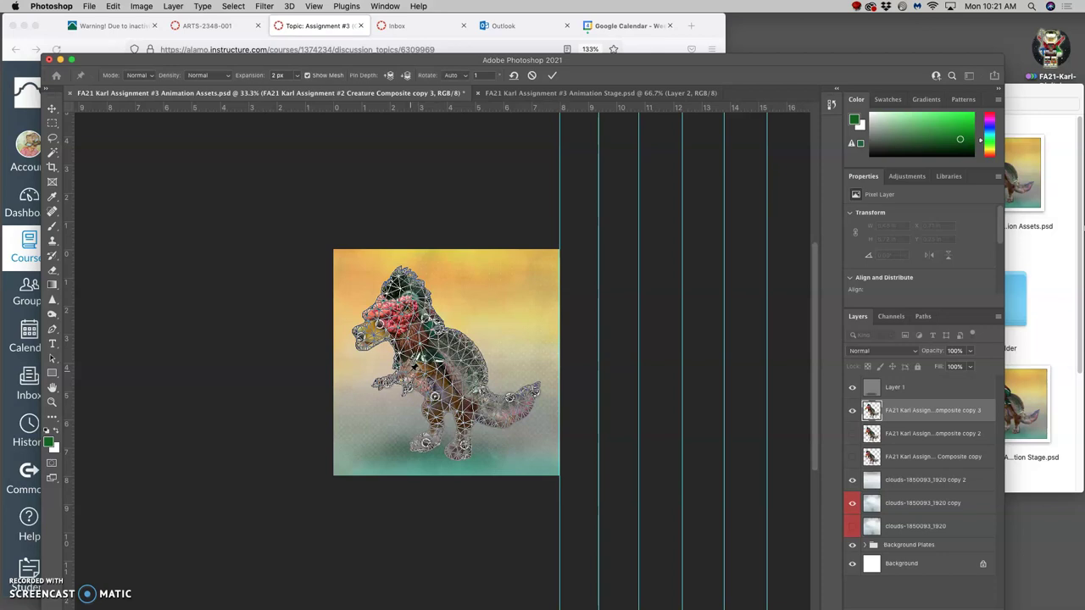
drag(409, 374, 415, 376)
click(529, 419)
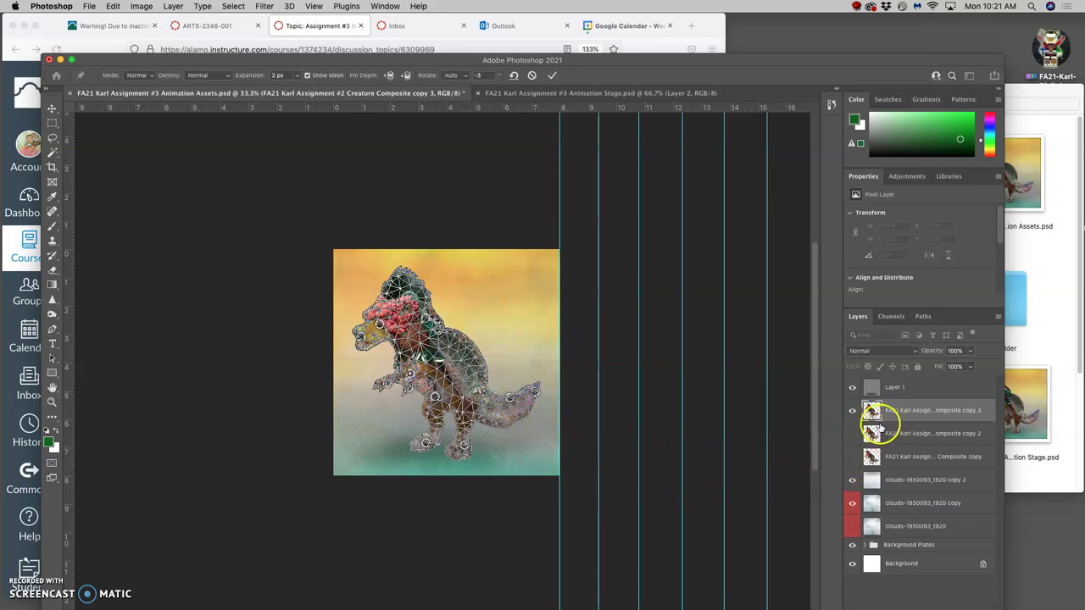
key(Return)
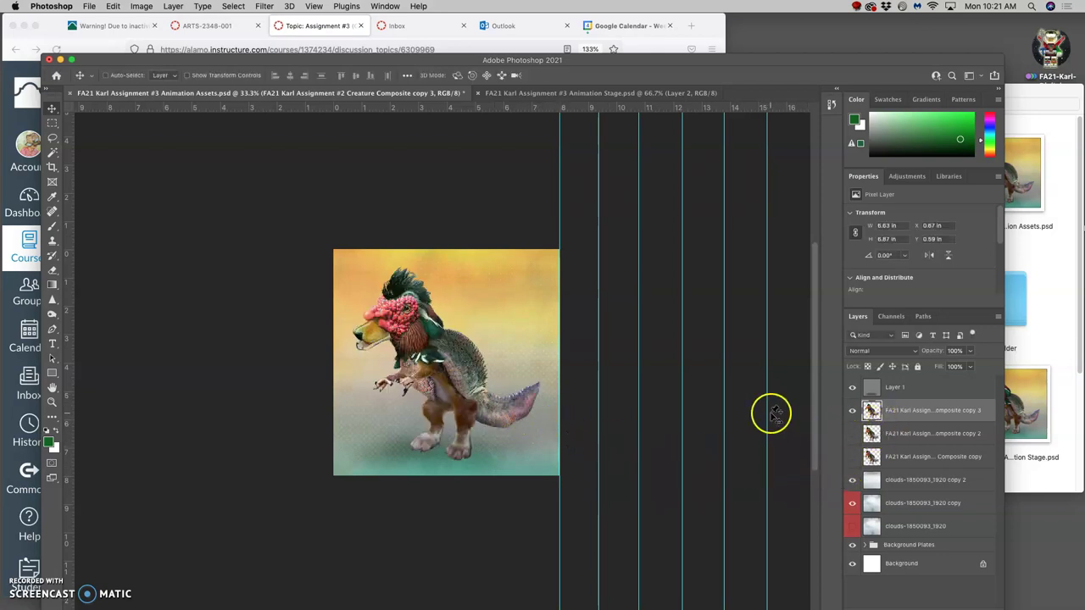
Compare the new pose with the previous one by toggling the visibility of the two latest creature copies.
click(853, 414)
click(853, 413)
click(853, 414)
click(854, 414)
click(854, 415)
click(853, 434)
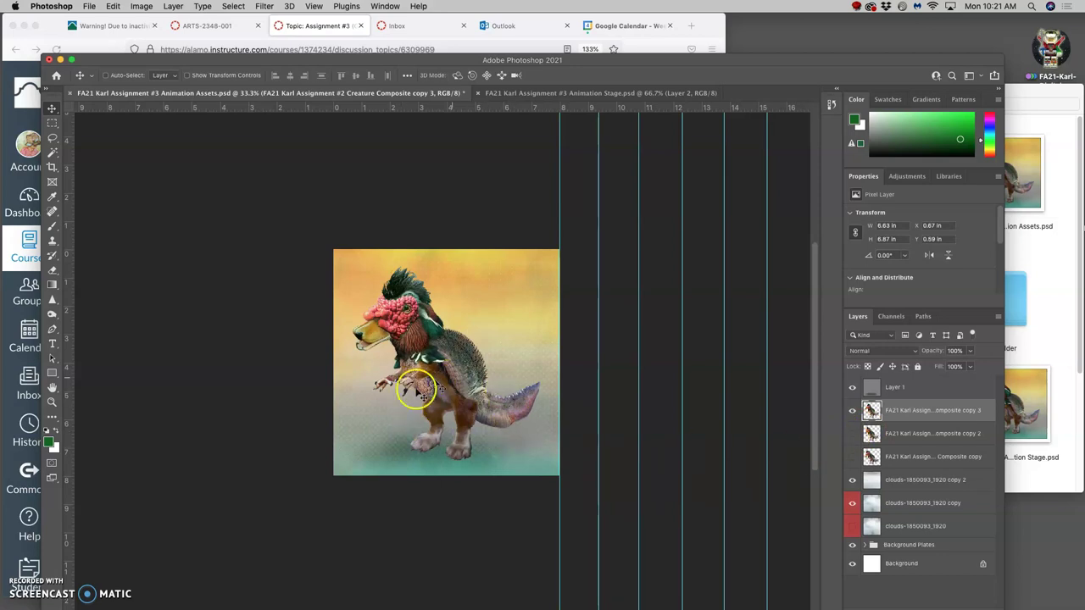
Set the opacity of the Layer 1 overlay to 90%.
click(903, 388)
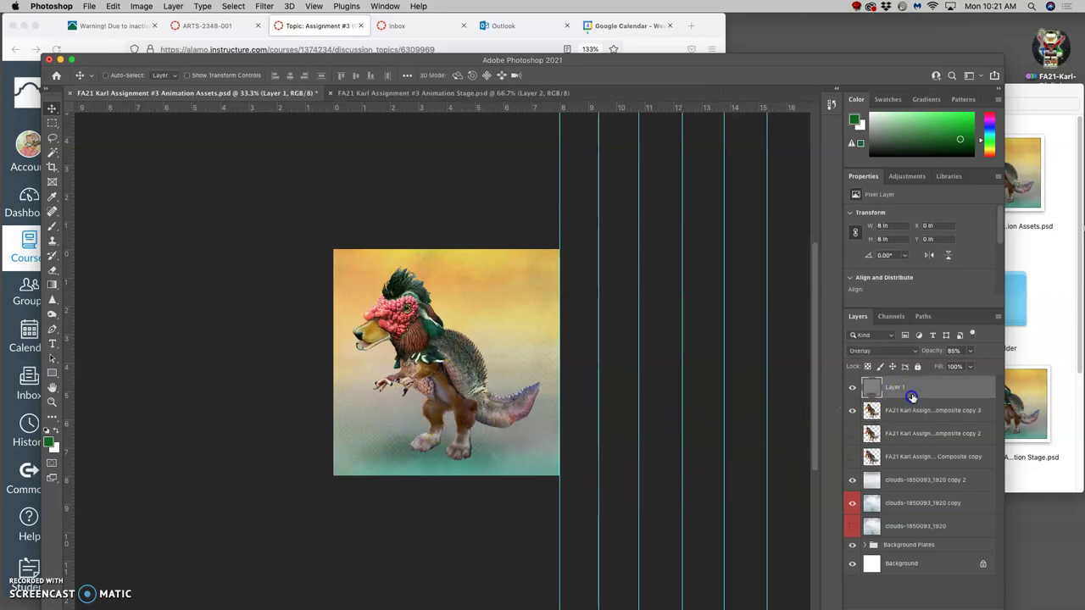
click(970, 353)
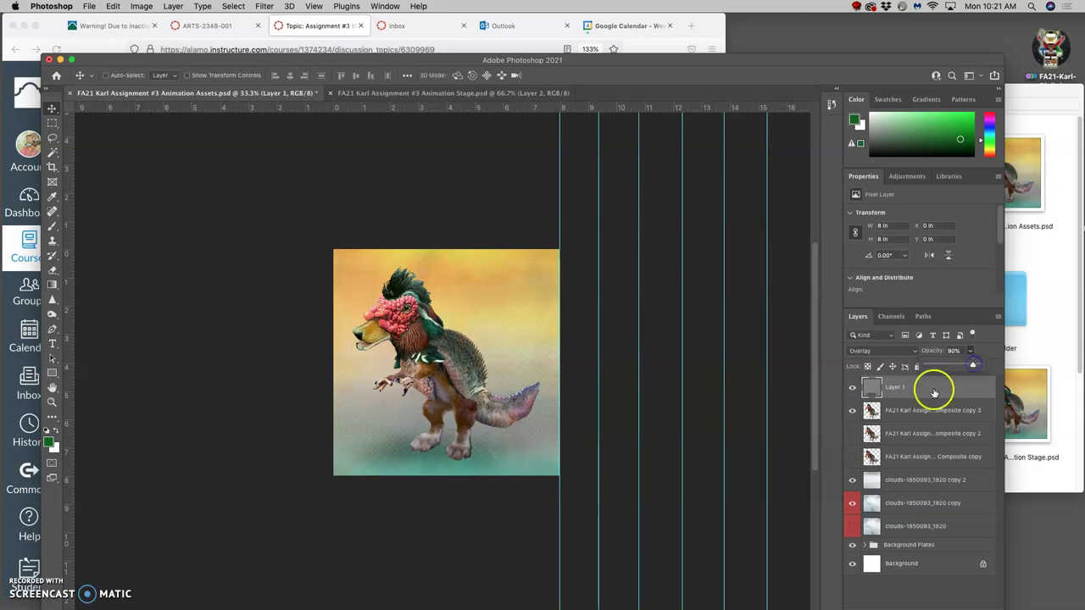
Slide the clouds copy 2 layer to the right with Free Transform until its right edge meets the third vertical guide.
click(906, 483)
key(super+t)
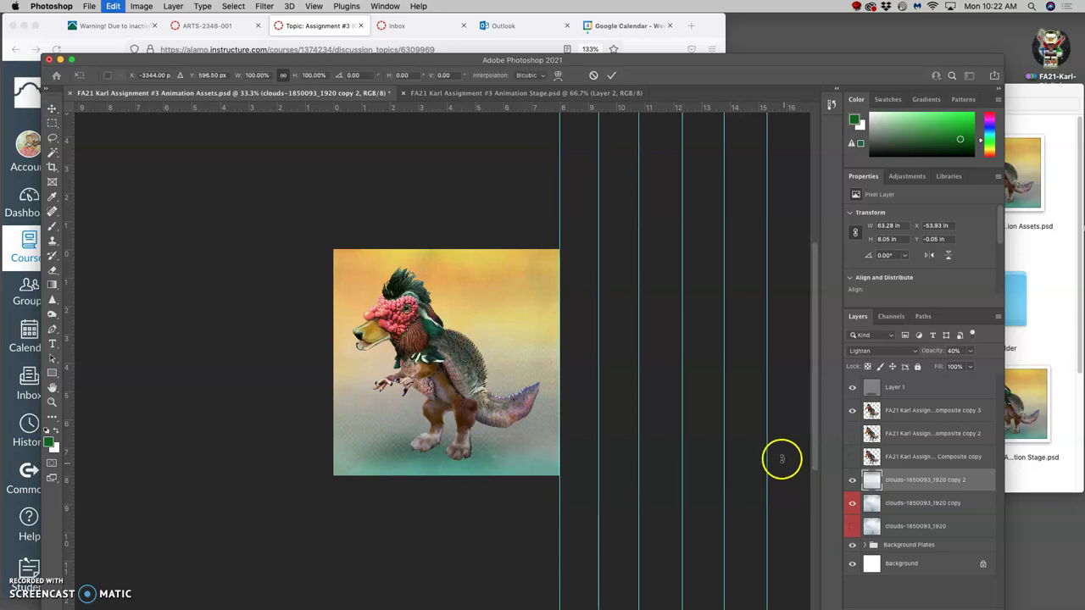
drag(483, 354, 527, 350)
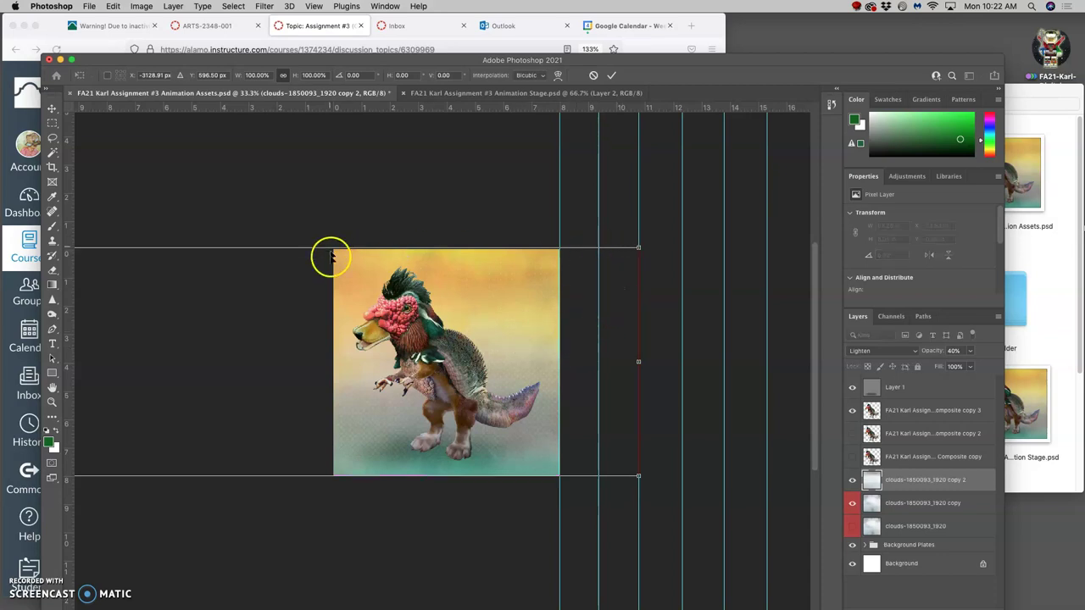
key(Return)
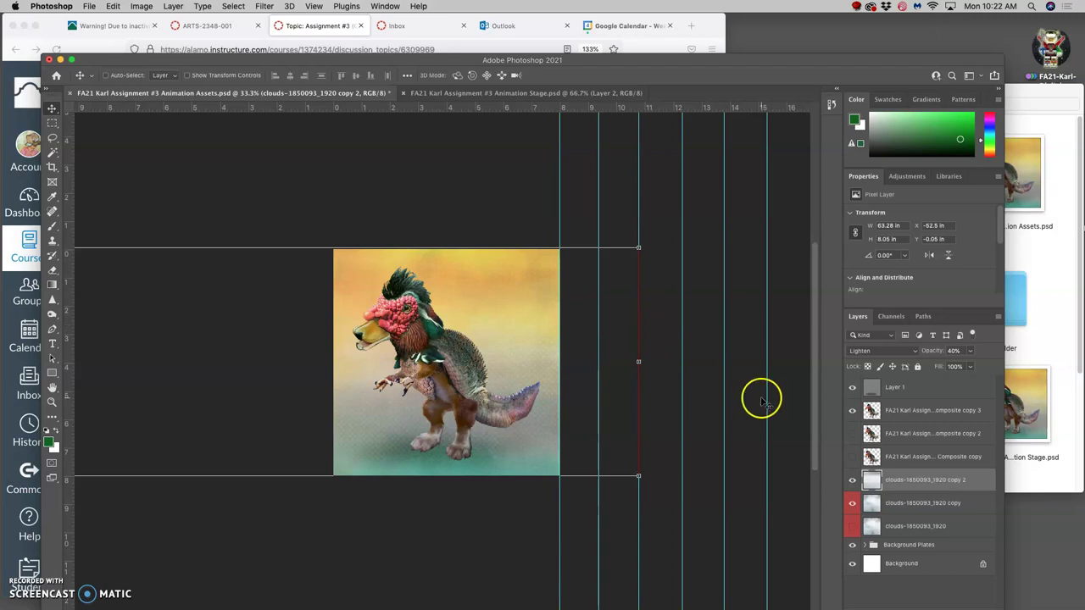
Set the clouds copy layer's opacity to 11% and toggle its visibility to check the effect.
click(896, 503)
click(966, 351)
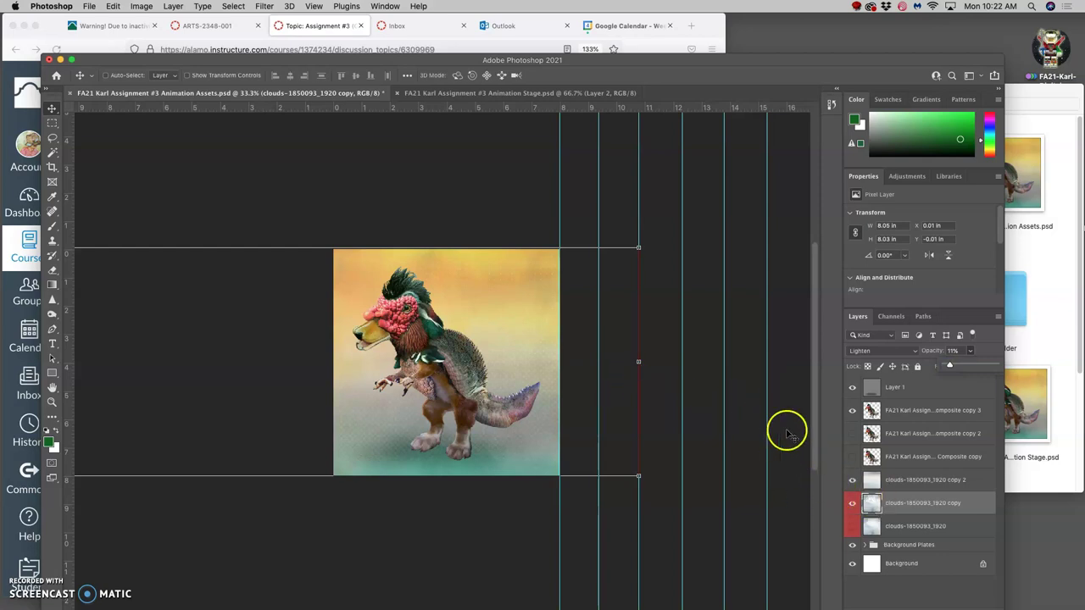
click(853, 503)
click(852, 504)
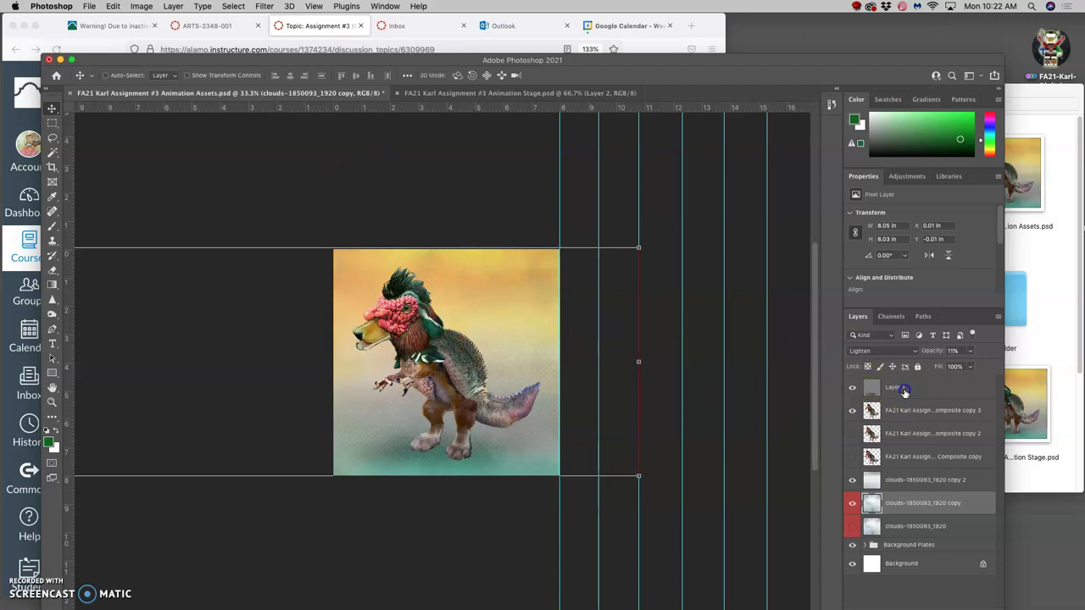
Merge all visible layers into a new layer above Layer 1, keeping the originals, and paste the result into the Animation Stage file.
click(904, 391)
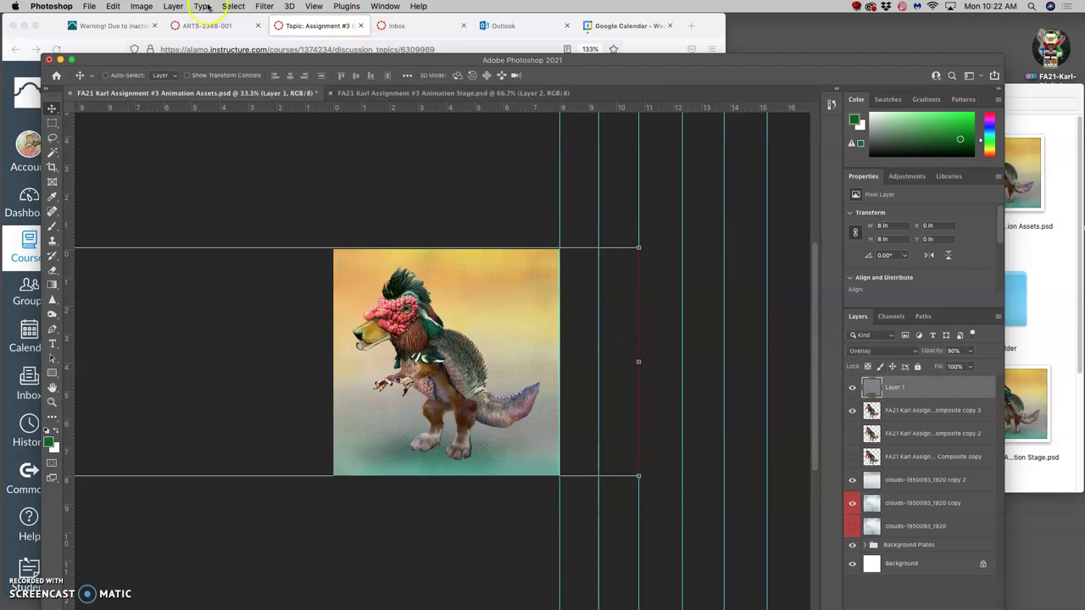
click(173, 6)
mouse_move(202, 6)
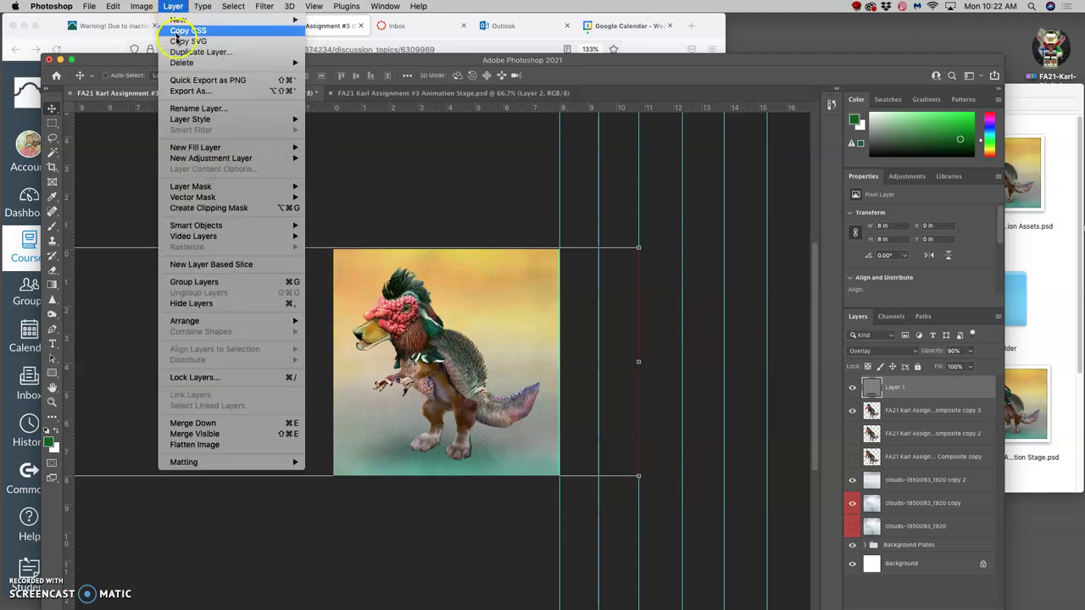
alt+click(194, 433)
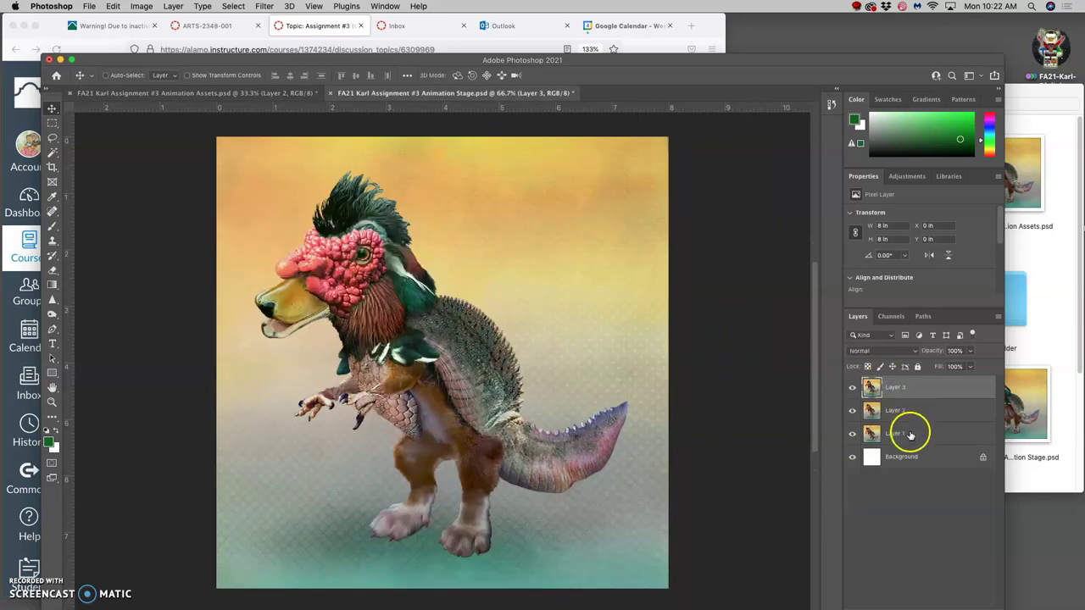
Preview the motion across the three frames by repeatedly hiding and showing Layers 3, 2 and 1 in sequence, leaving all shown.
click(853, 388)
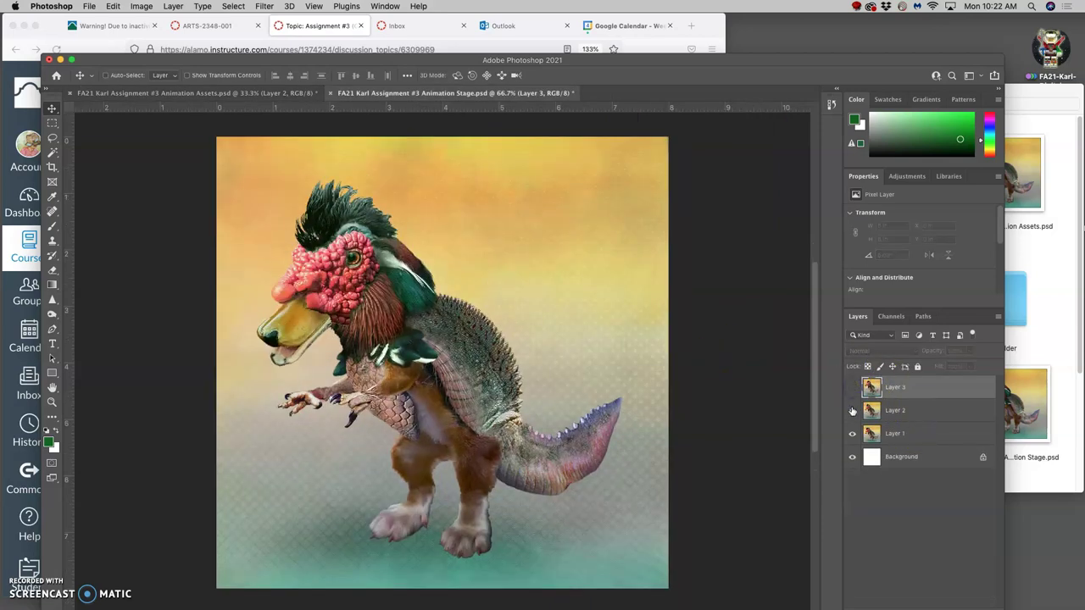
click(852, 410)
click(852, 410)
click(853, 388)
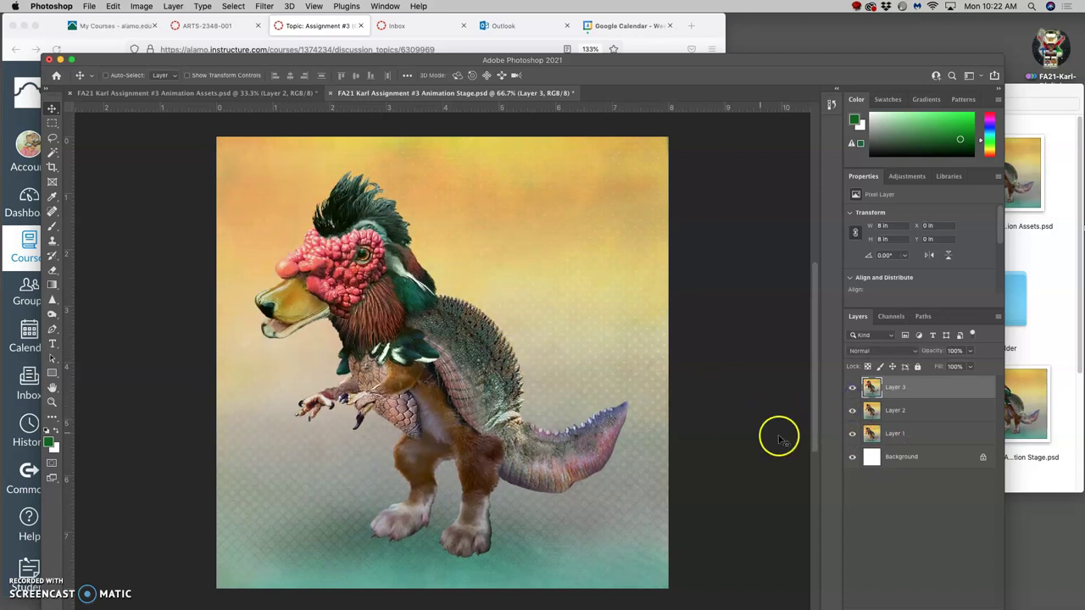
click(853, 388)
click(852, 410)
click(853, 410)
click(853, 388)
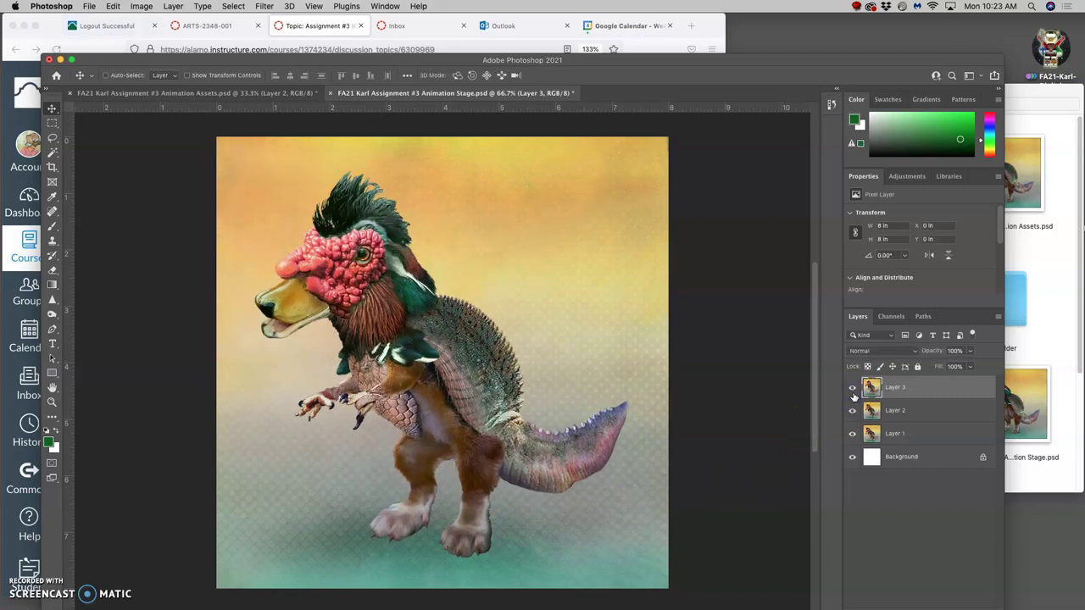
click(853, 389)
click(853, 409)
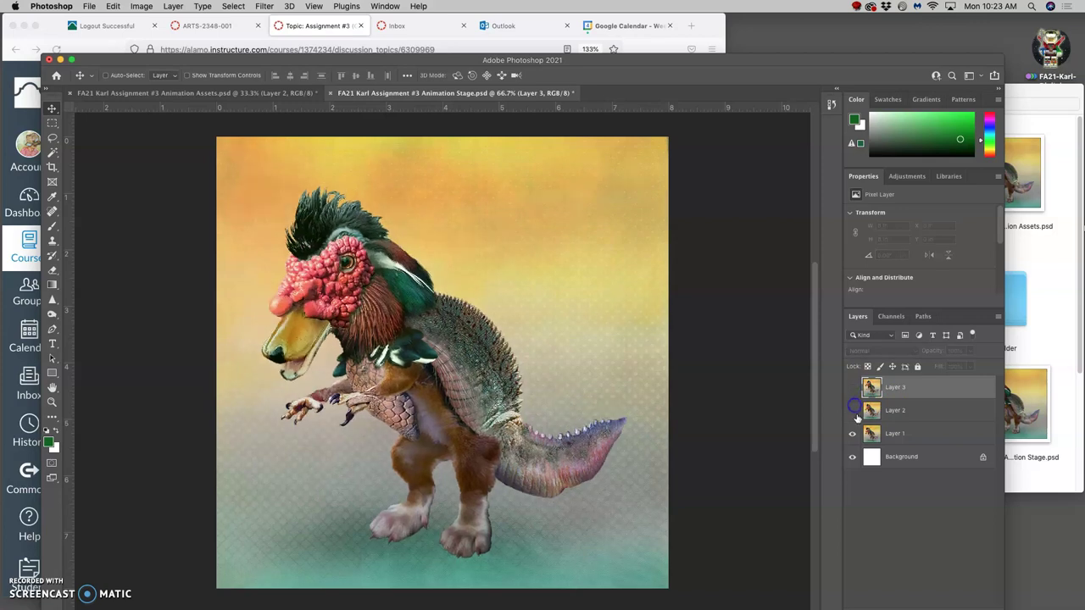
click(853, 410)
click(854, 388)
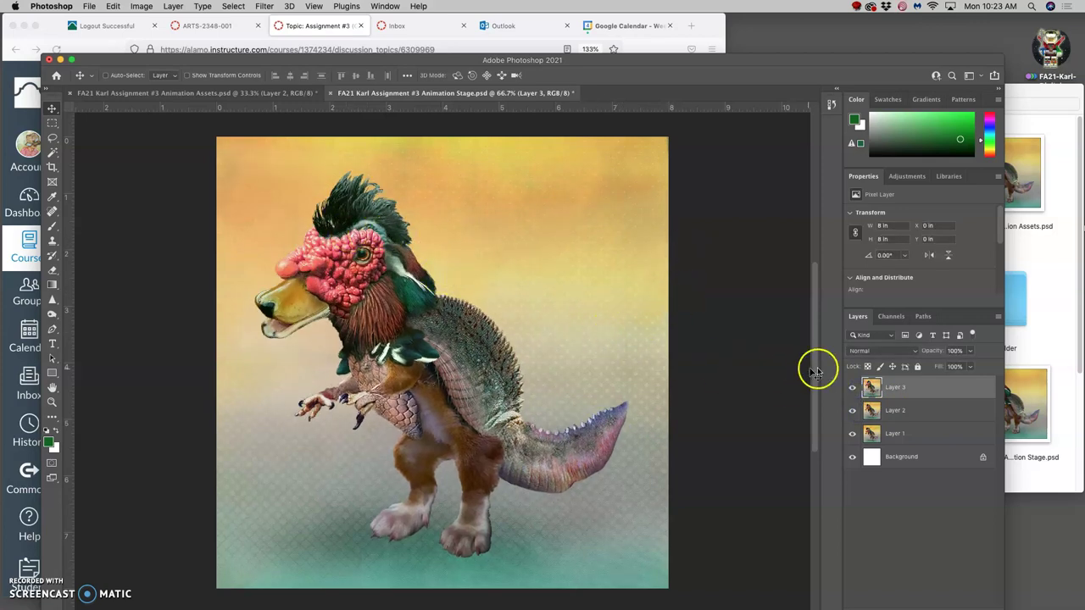
click(853, 387)
click(852, 410)
click(853, 433)
click(853, 433)
click(853, 412)
click(852, 388)
Switch to Firefox to check the rough storyboard sketch for the pose sequence, and return to Photoshop.
click(343, 26)
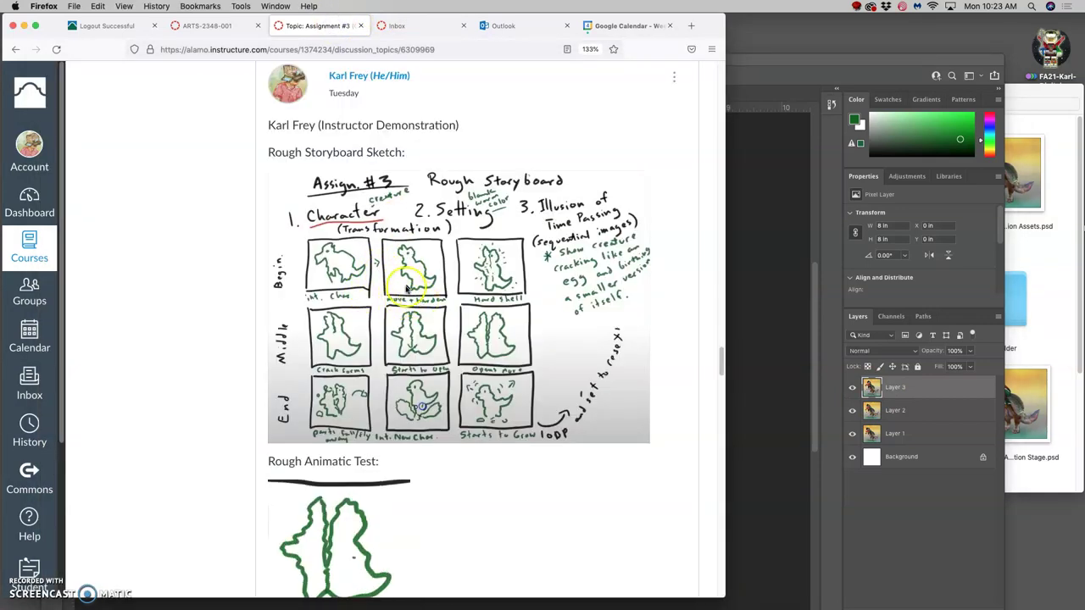
click(768, 291)
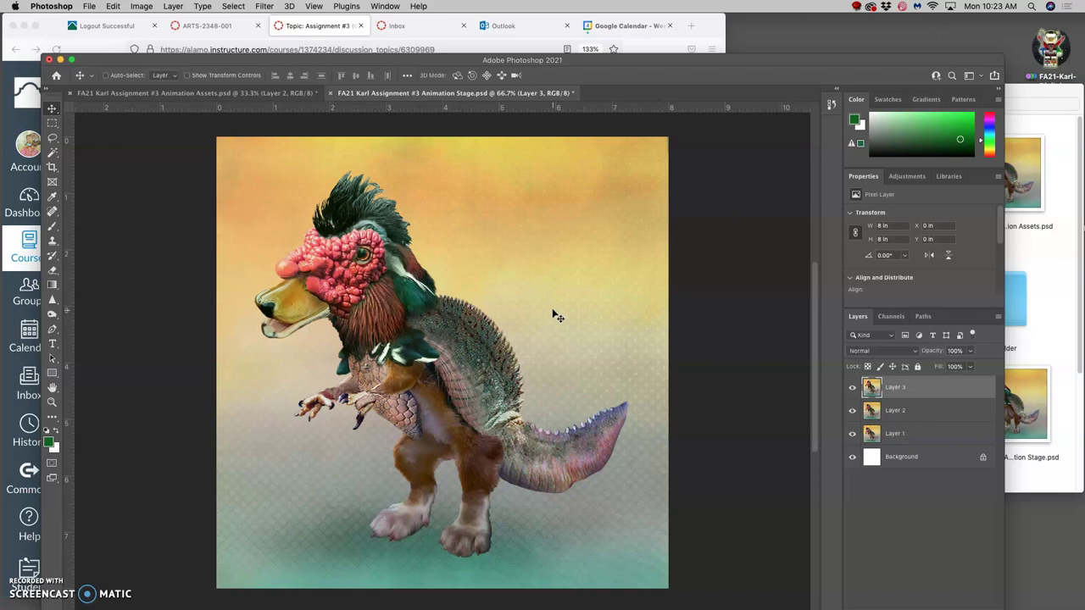
Go back to the Animation Assets file, deselect the canvas selection and remove the merged Layer 2.
click(259, 92)
click(892, 388)
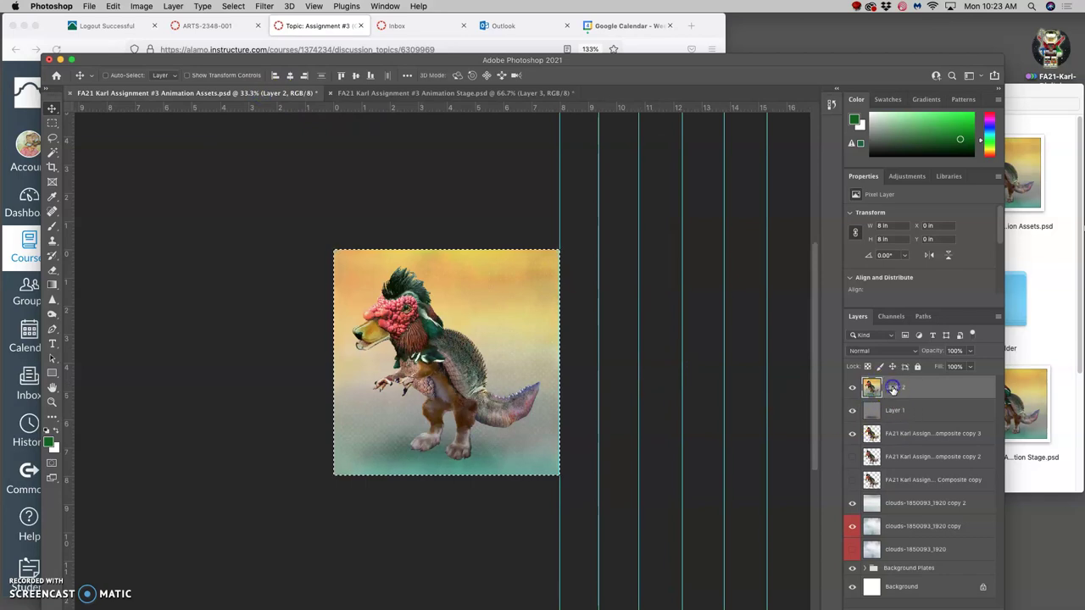
key(super+d)
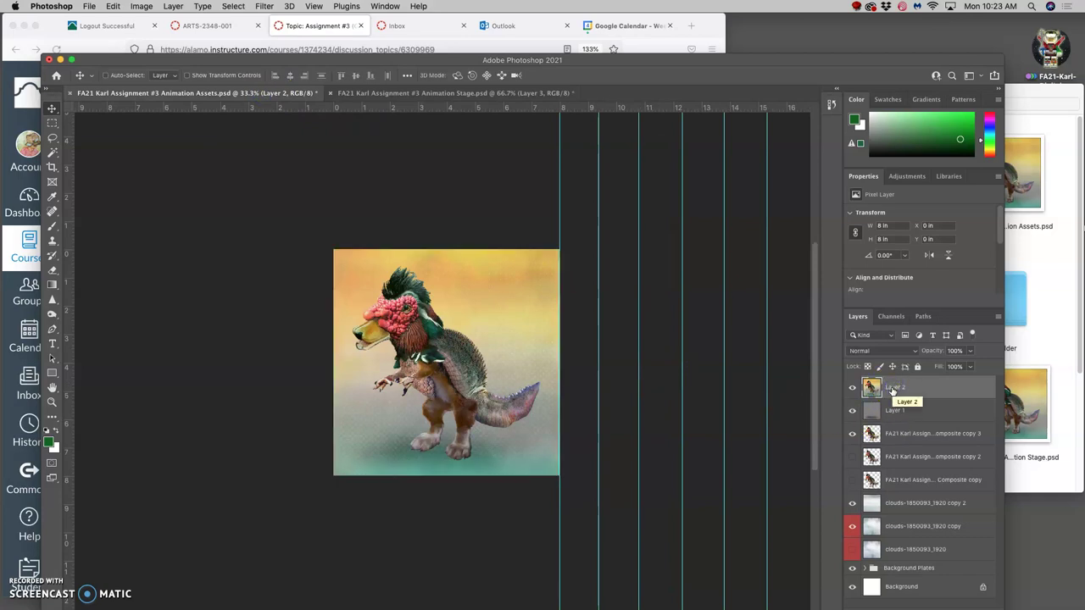
key(Delete)
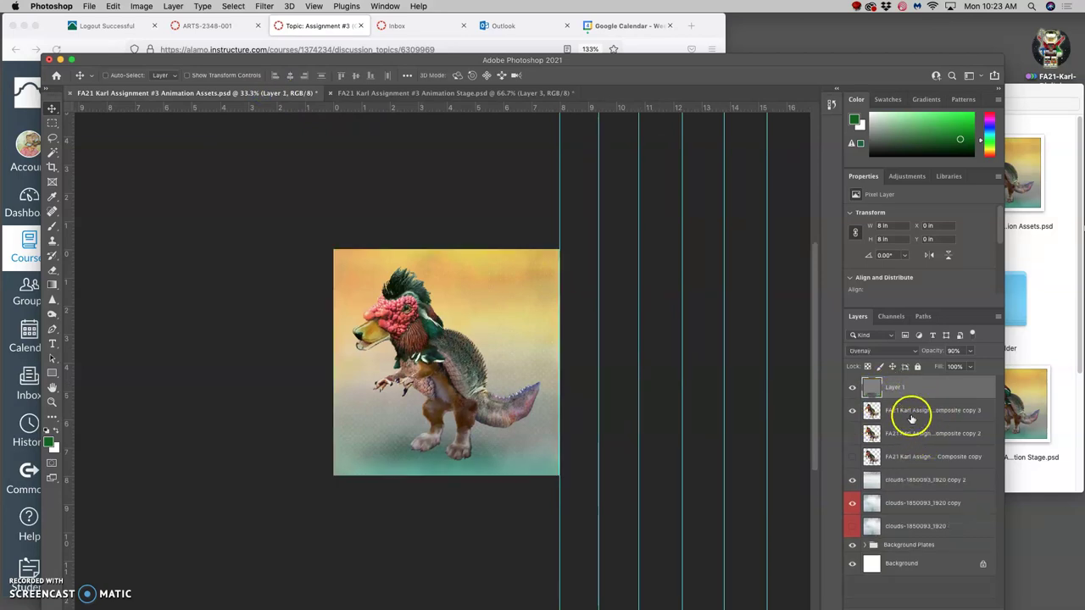
Duplicate the Creature Composite copy 3 layer, hide the source layer and start Puppet Warp on the new copy.
click(908, 413)
key(super+j)
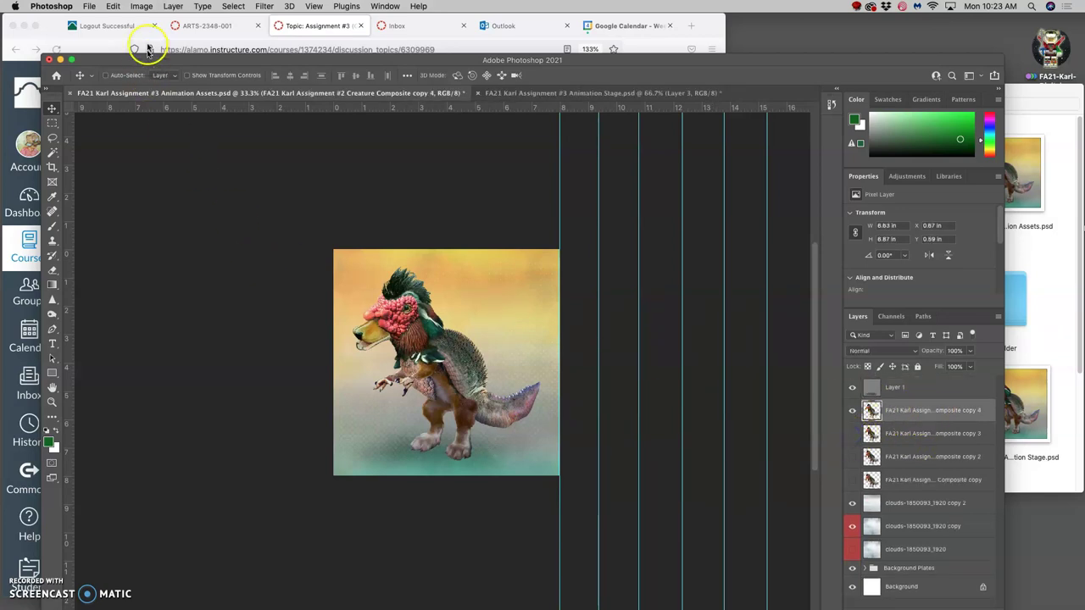
click(112, 6)
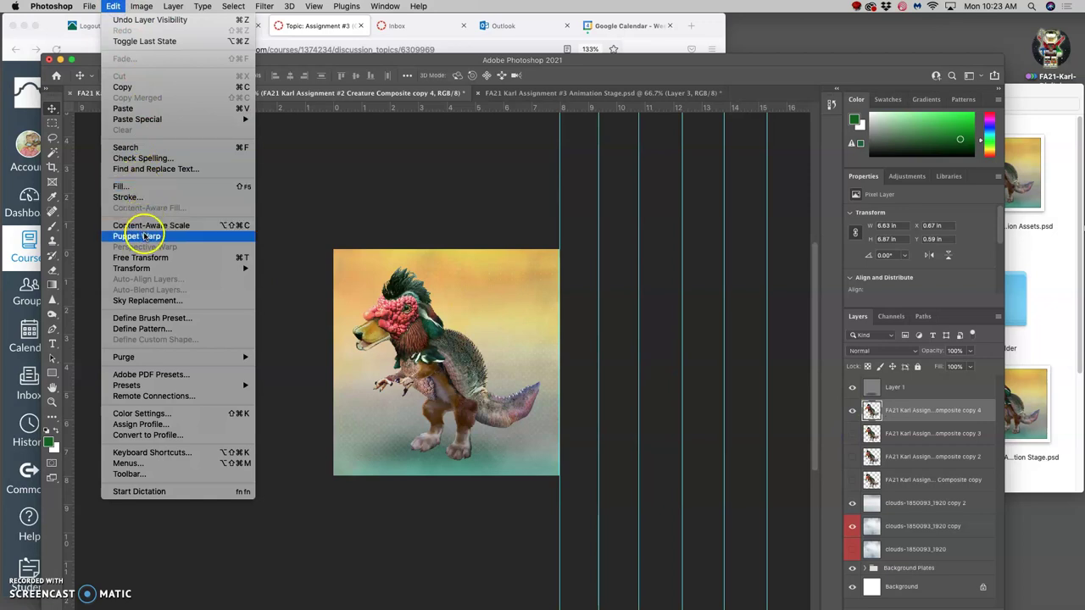
click(140, 235)
Place Puppet Warp pins on the creature's tail, hand, feet and snout.
drag(379, 333, 365, 337)
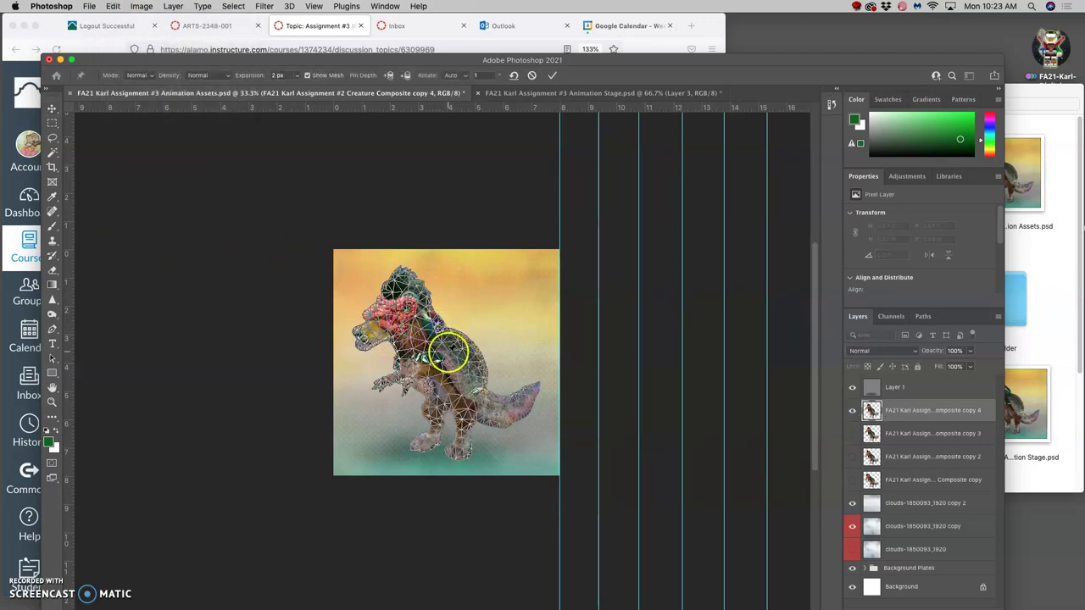
click(509, 398)
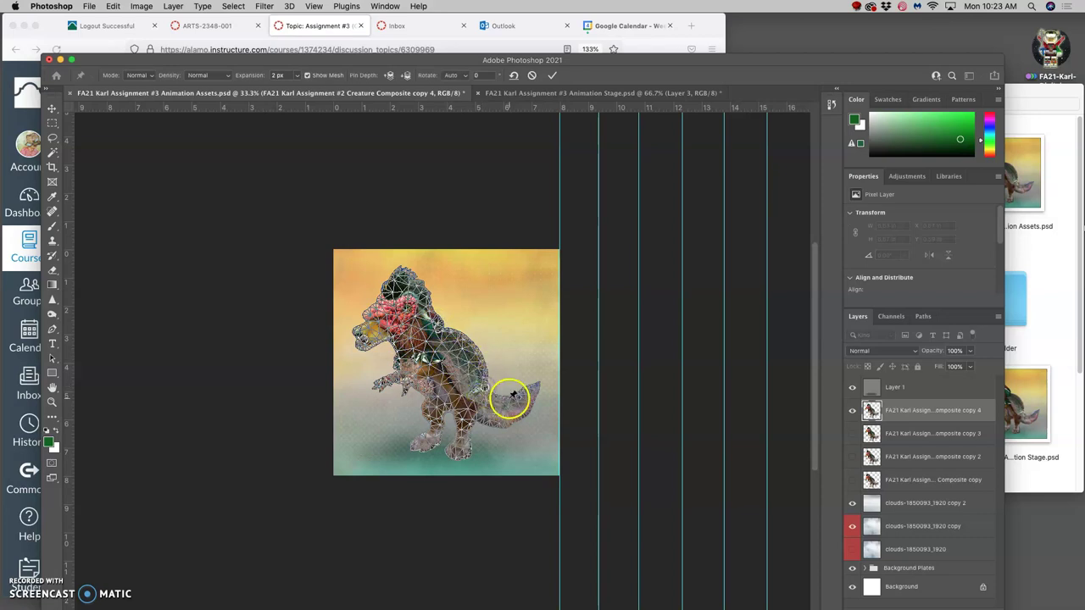
click(397, 375)
click(433, 434)
click(369, 337)
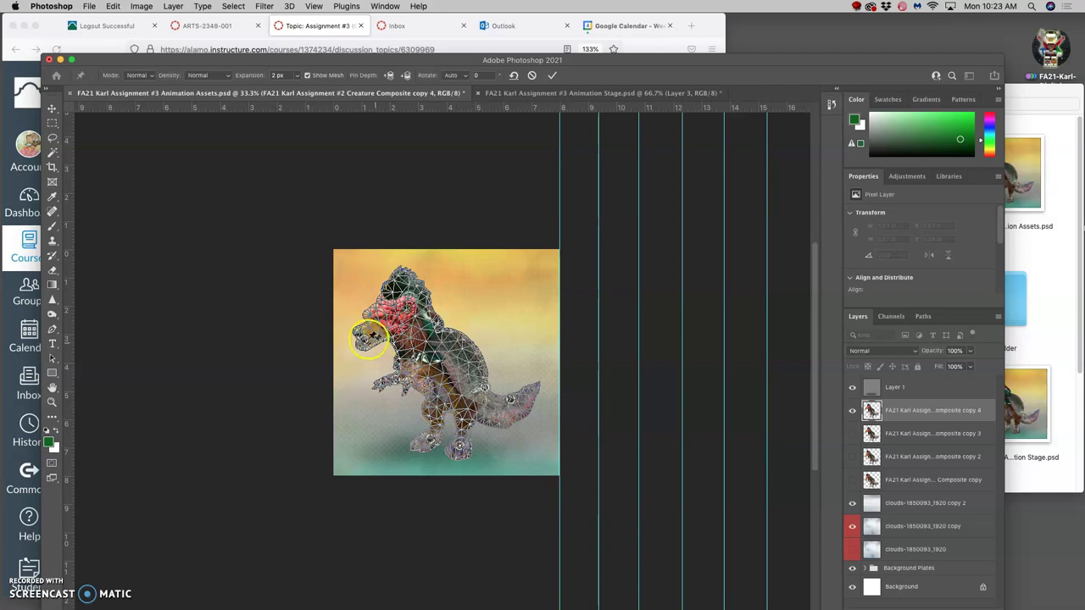
Lift the creature's head slightly, nudge its hand and front foot with the pins, and apply the Puppet Warp.
mouse_move(363, 339)
mouse_down()
mouse_move(378, 316)
mouse_move(384, 335)
mouse_up()
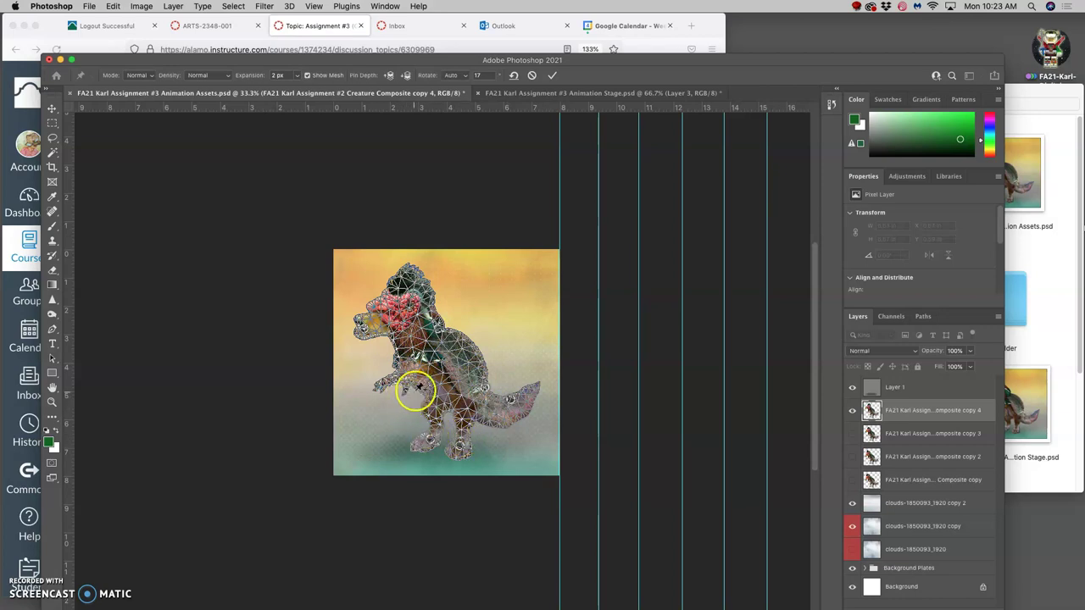
drag(396, 380, 396, 382)
drag(429, 443, 430, 440)
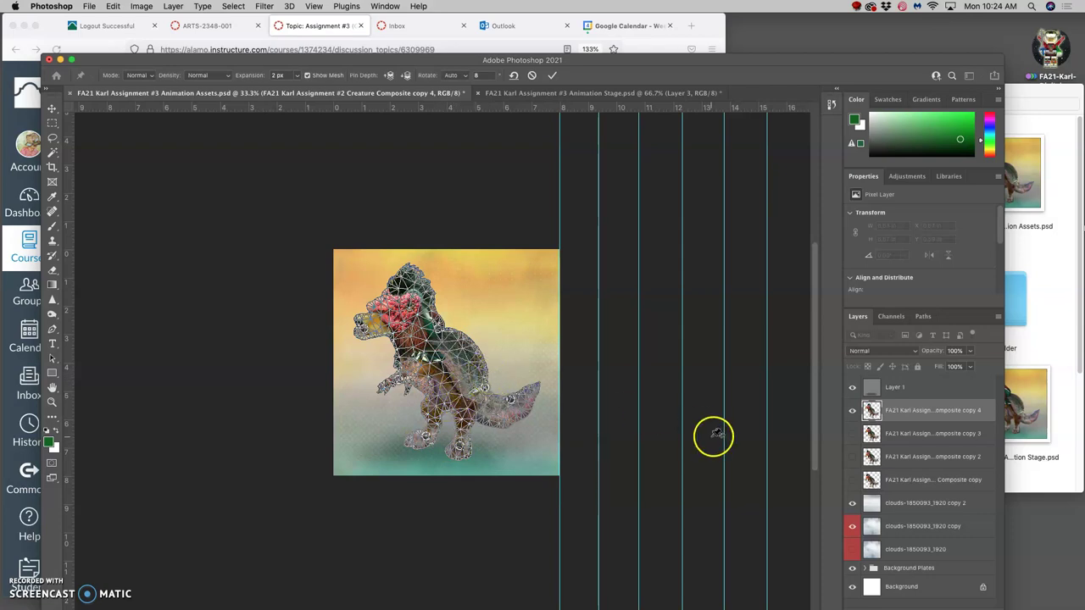
click(916, 422)
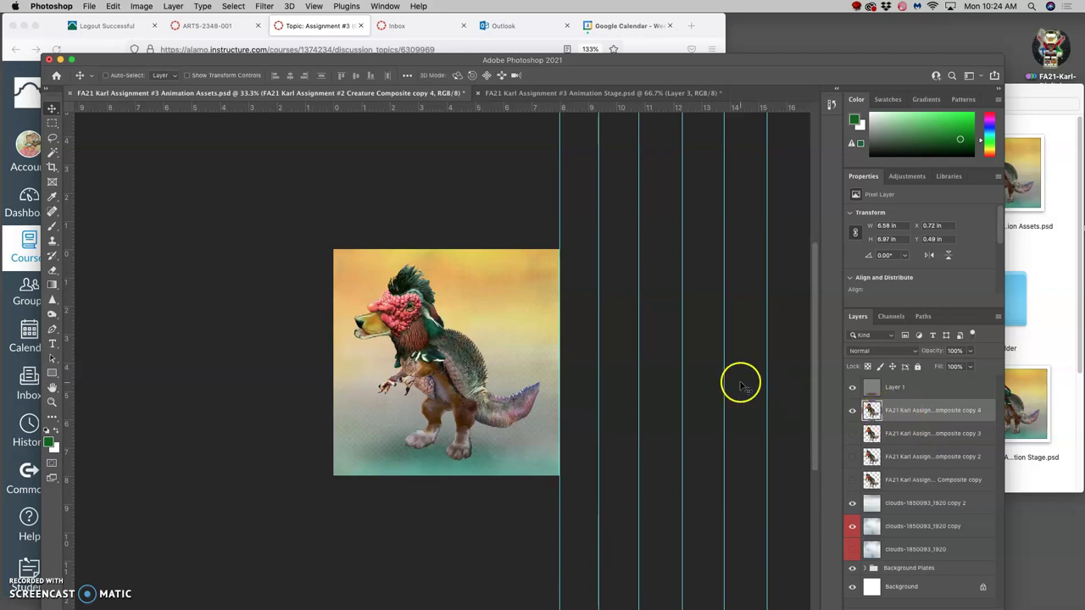
Adjust Hue/Saturation on the Creature Composite copy 4 layer to Hue +10 and Saturation -10.
click(142, 7)
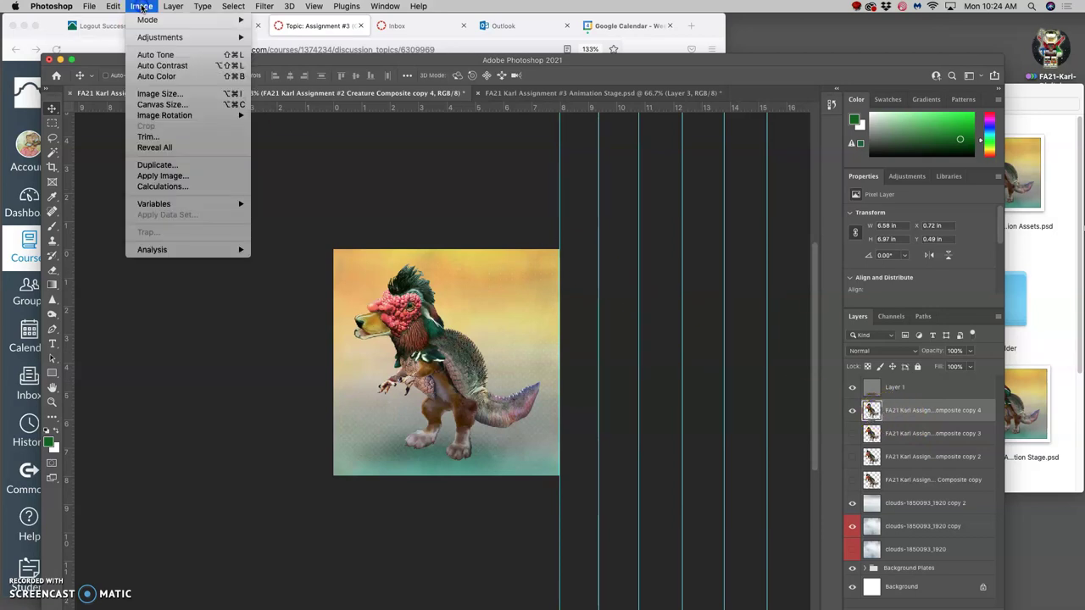
mouse_move(169, 37)
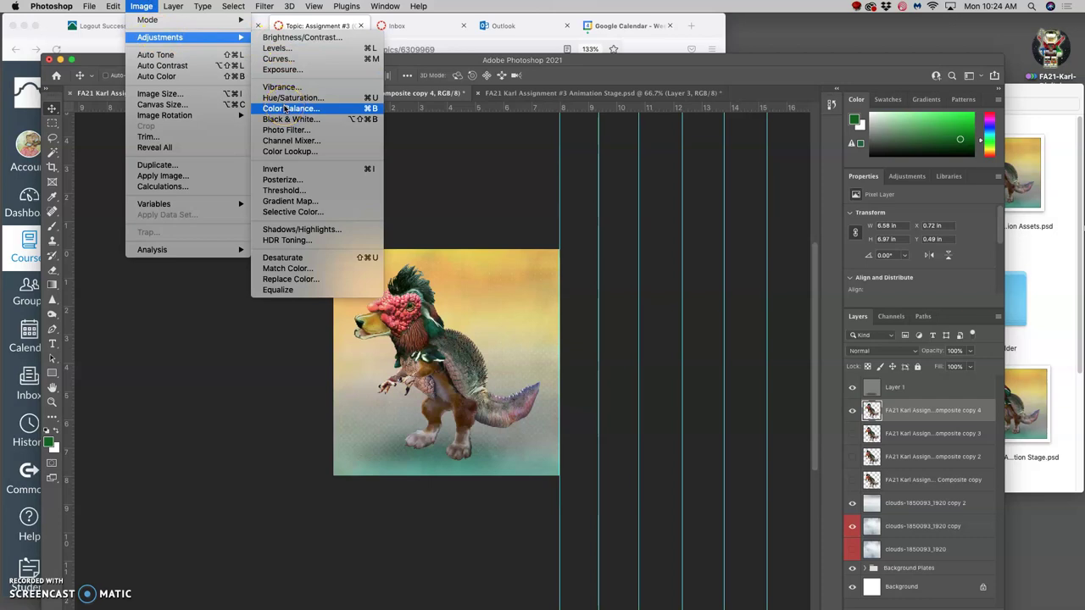
click(284, 98)
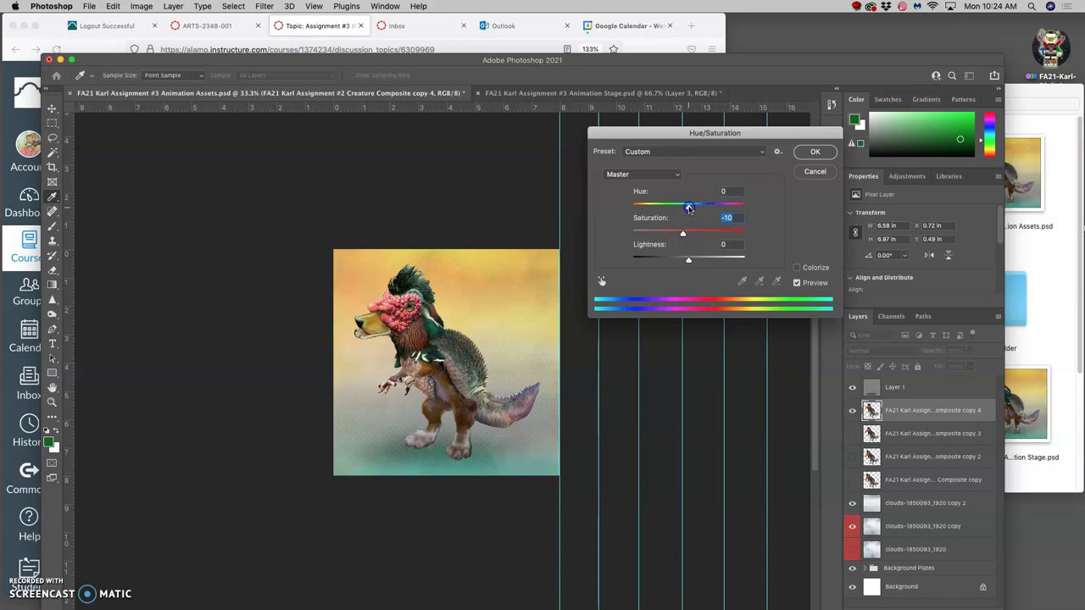
mouse_move(695, 207)
mouse_down()
mouse_move(753, 207)
mouse_move(623, 213)
mouse_move(742, 213)
mouse_move(695, 213)
mouse_up()
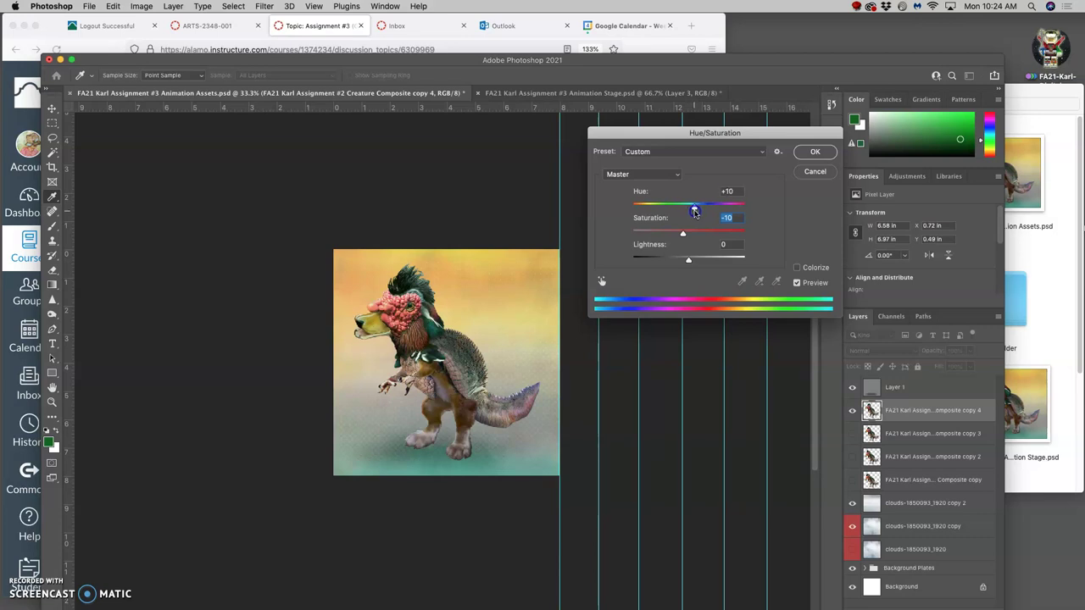
click(816, 152)
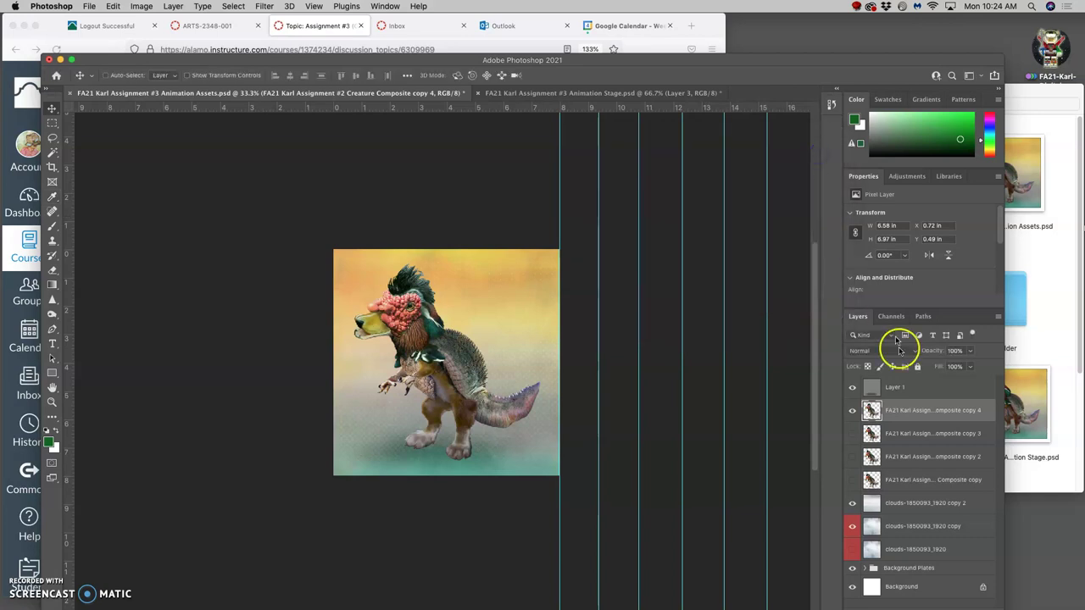
Compare the Creature Composite copy 4 and copy 3 poses by toggling their visibility, leaving only copy 4 shown.
click(853, 433)
click(853, 412)
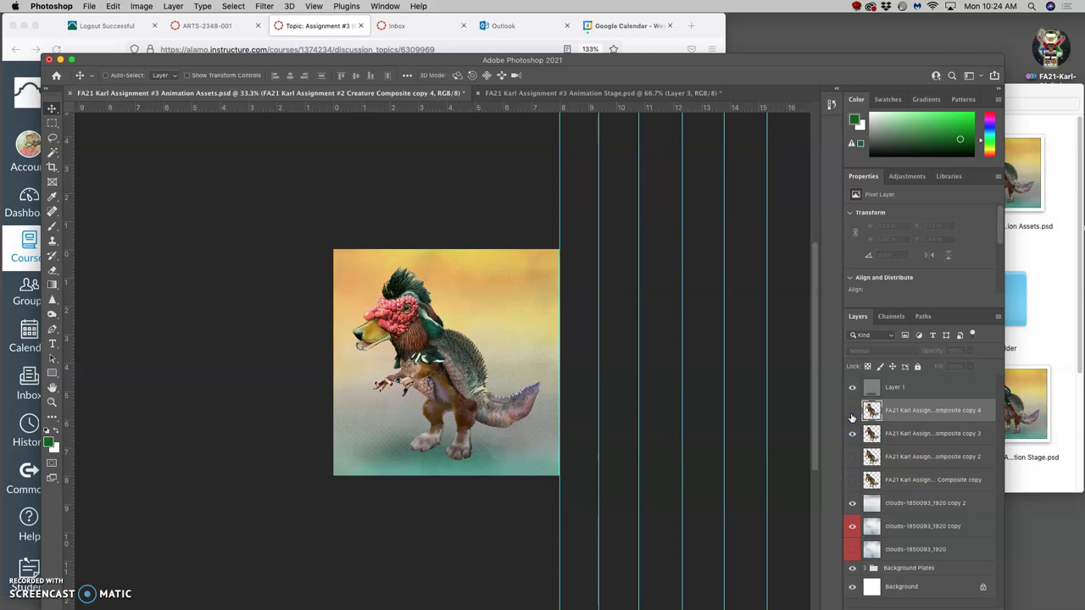
click(853, 411)
click(853, 433)
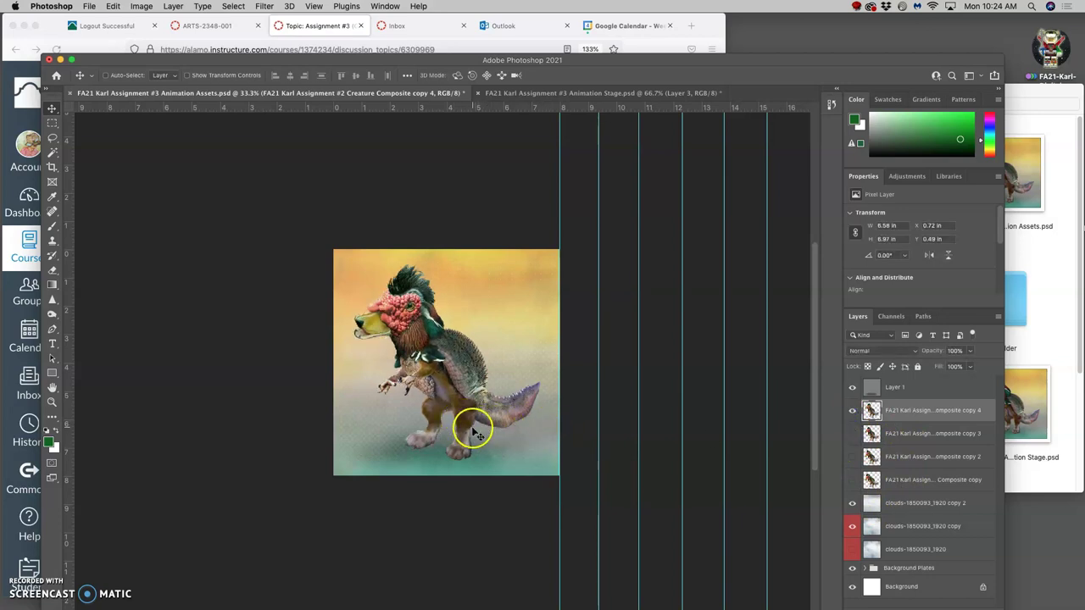
Set the opacity of the Overlay-mode Layer 1 to 85%.
click(920, 506)
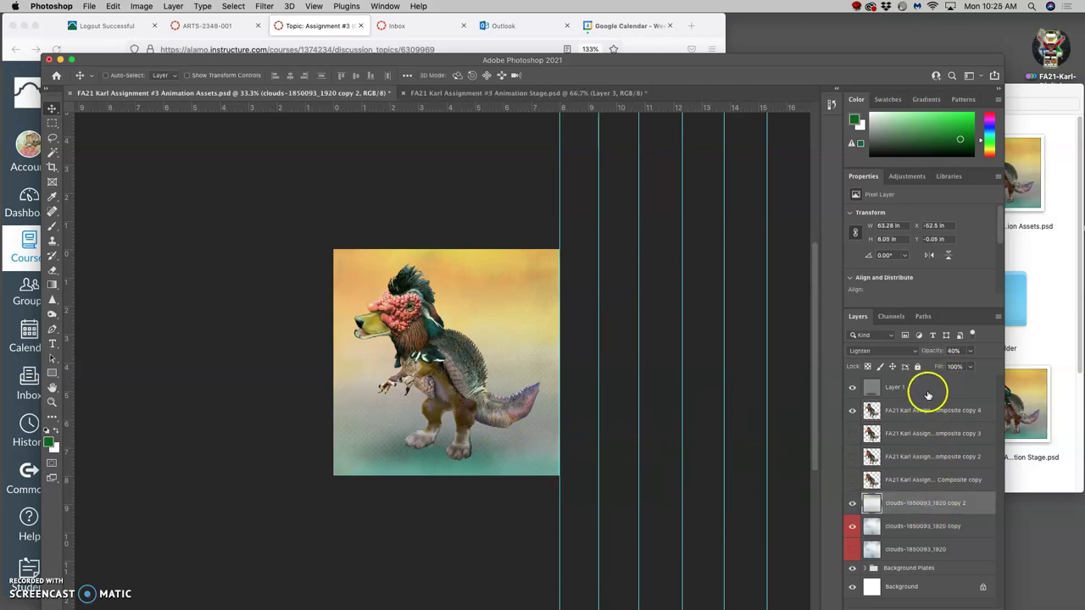
click(924, 388)
click(972, 350)
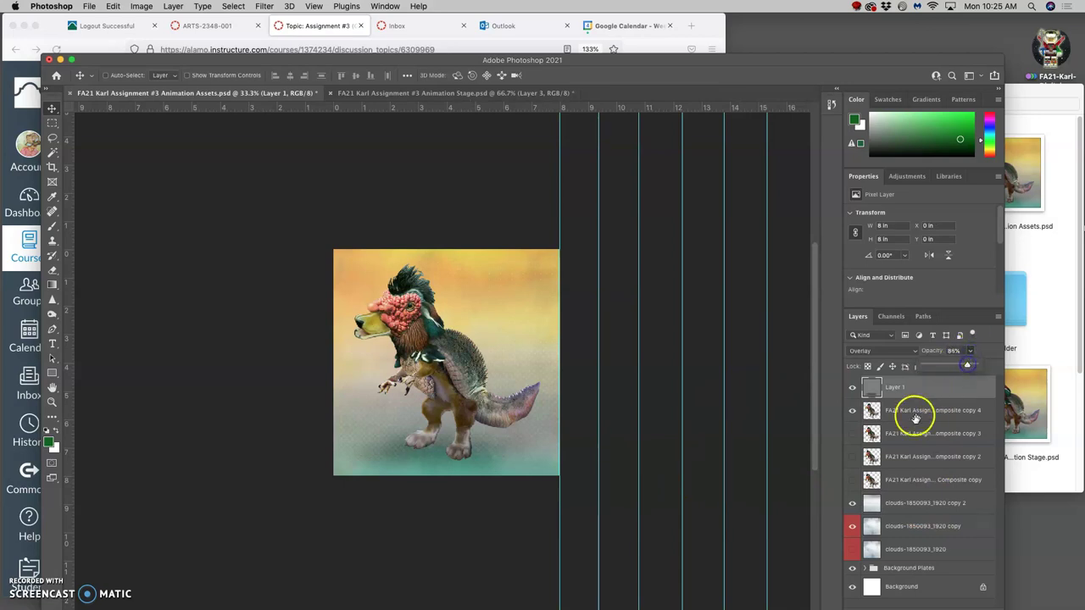
Free Transform the clouds-1850093_1920 copy 2 layer, shifting its right edge to the vertical guide near 12 inches.
click(908, 503)
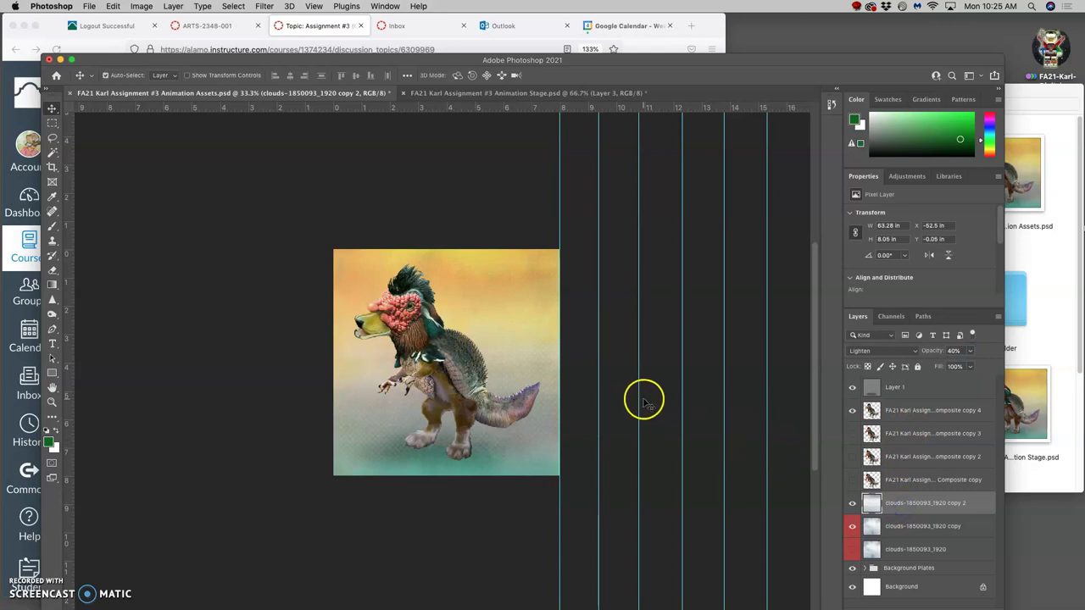
key(super+t)
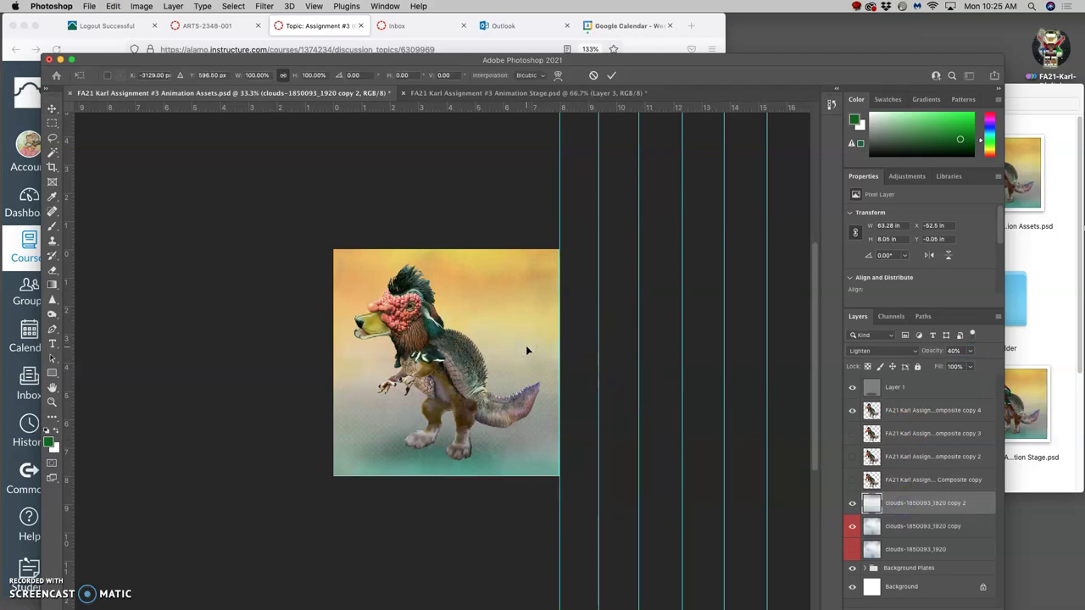
drag(530, 344, 579, 344)
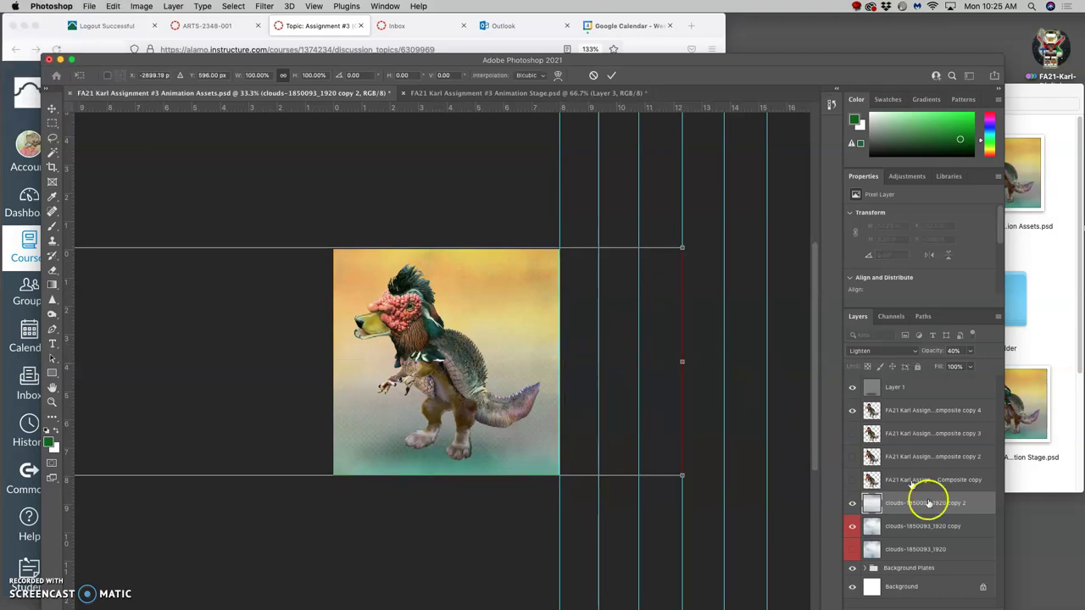
Set the opacity of the clouds-1850093_1920 copy layer to 15%.
click(918, 525)
click(969, 353)
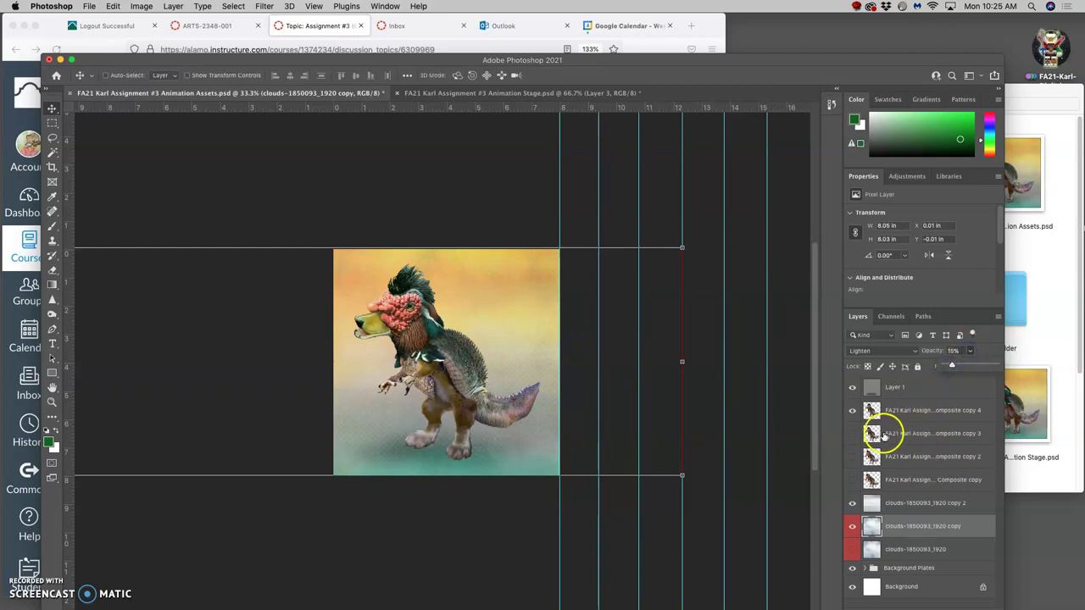
double_click(895, 392)
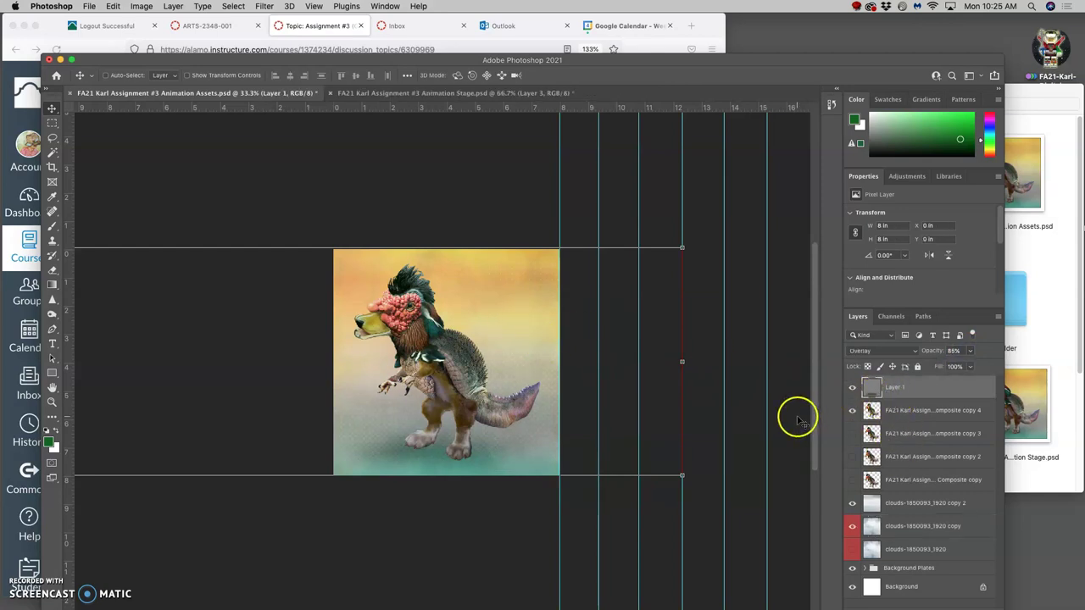
click(900, 505)
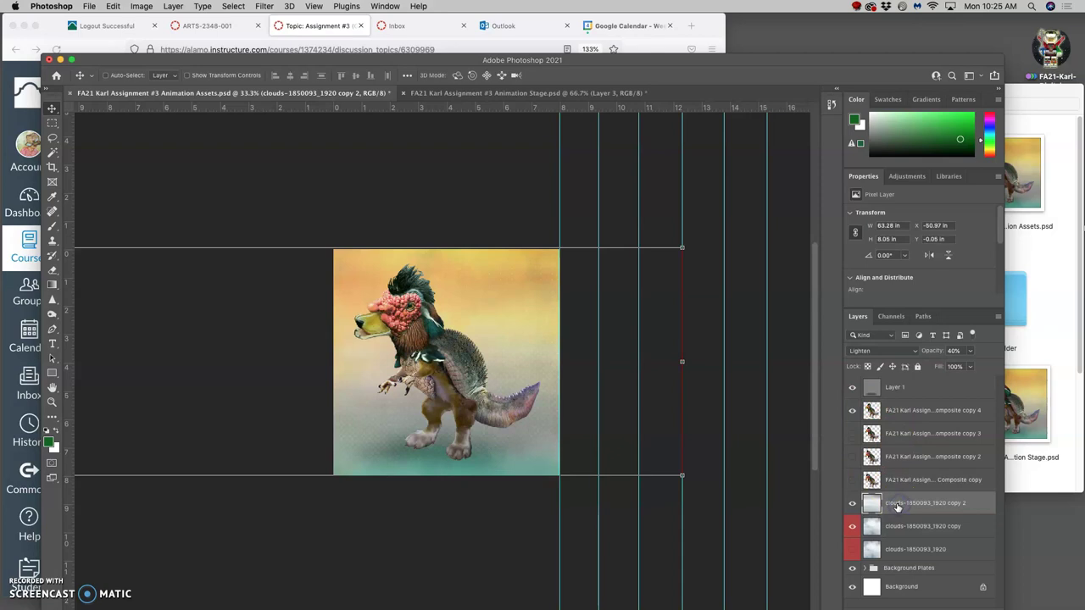
Merge the visible layers into a new layer above Layer 1 and copy it into the Animation Stage file.
click(899, 389)
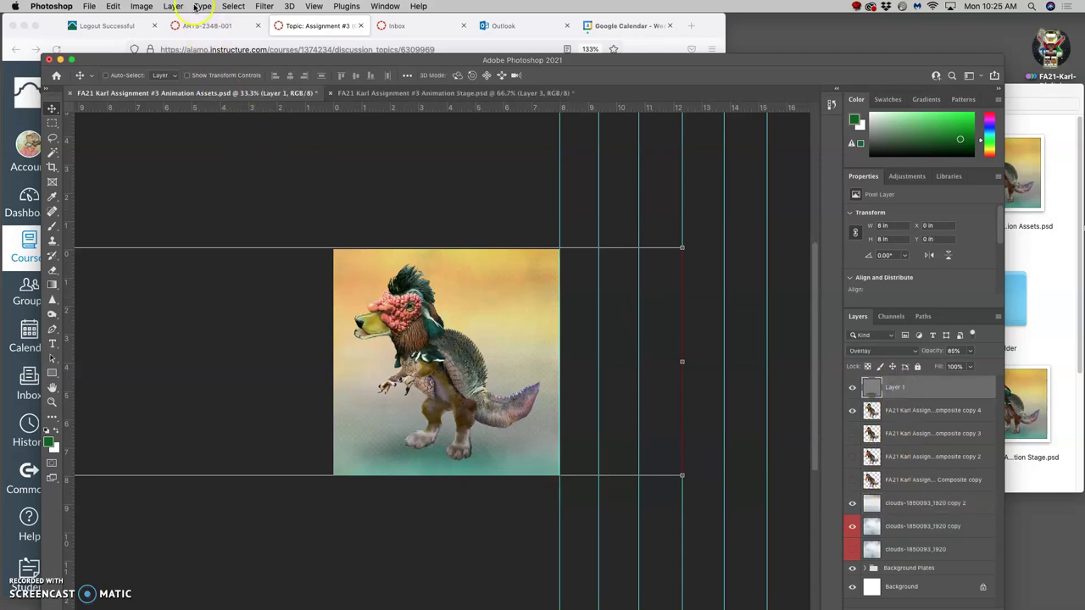
click(172, 6)
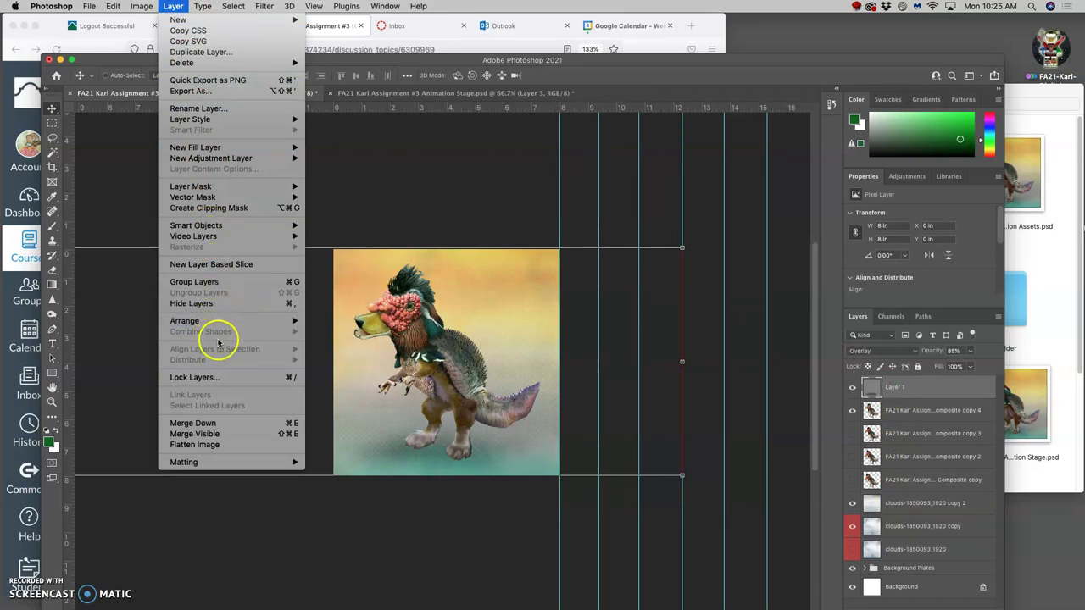
alt+click(199, 433)
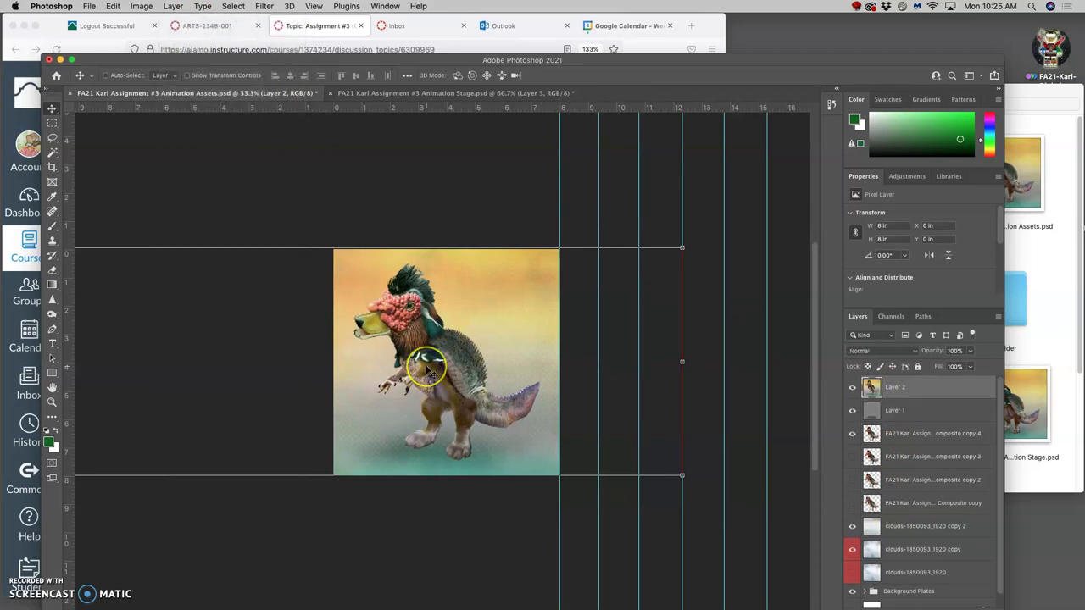
drag(429, 372, 509, 227)
Preview the motion across the frames by hiding Layers 4, 3 and 2 in sequence and showing them again.
click(853, 388)
click(853, 388)
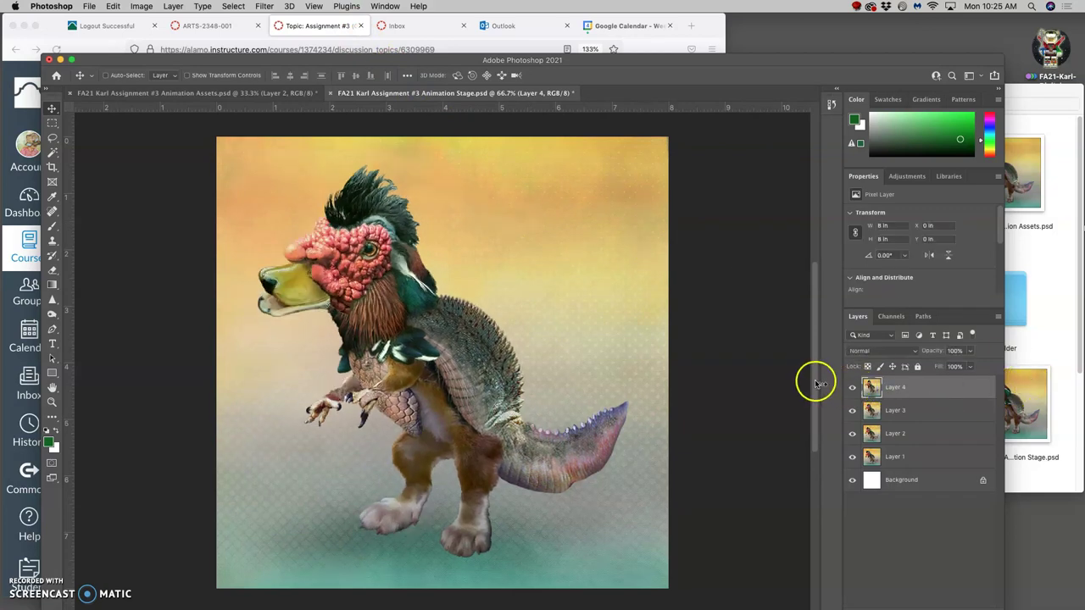
drag(874, 395, 874, 396)
click(852, 387)
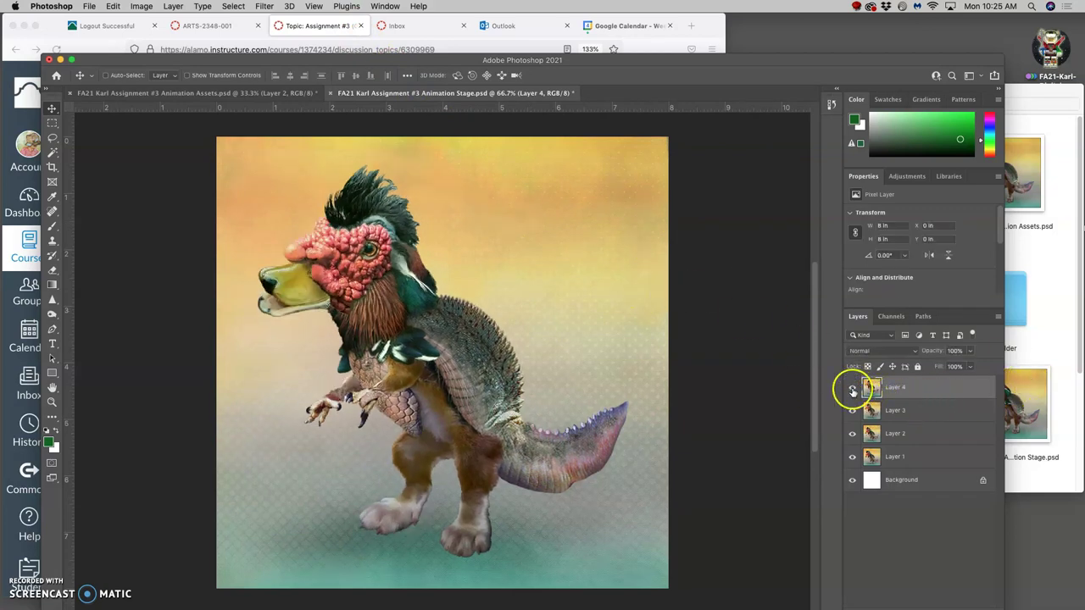
click(853, 411)
click(853, 433)
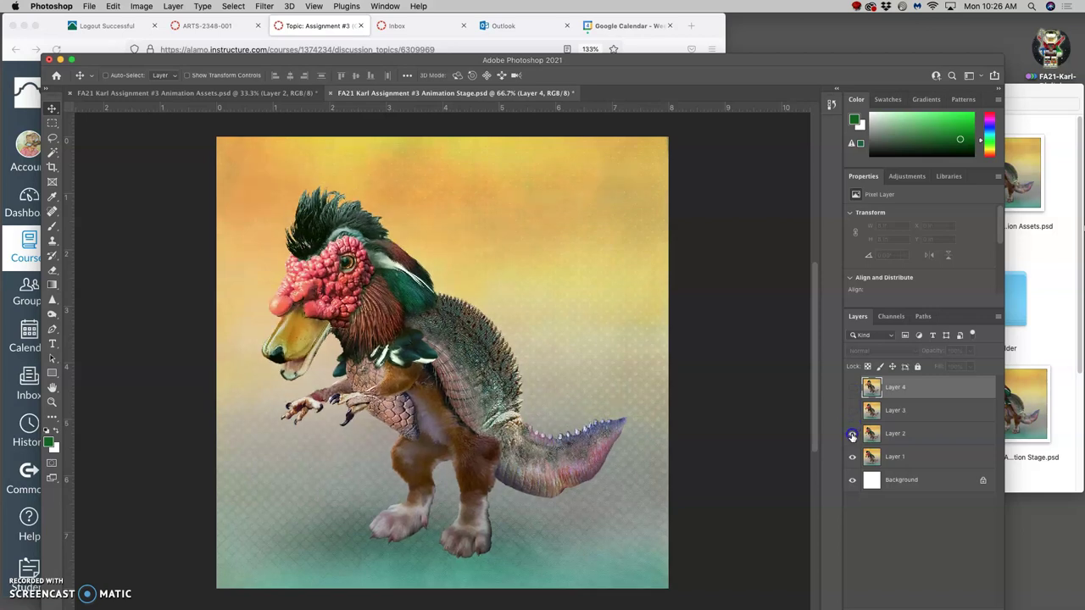
click(853, 411)
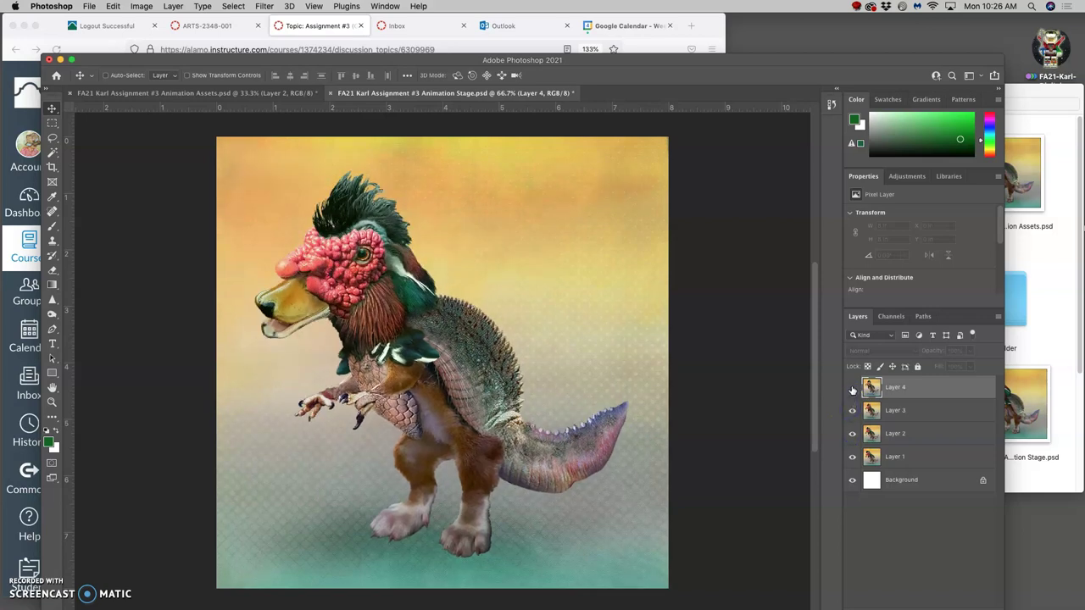
click(852, 387)
Compare the newest frame with Layer 3 by repeatedly toggling Layer 4's visibility, leaving it shown.
click(852, 387)
click(852, 387)
click(853, 387)
click(853, 387)
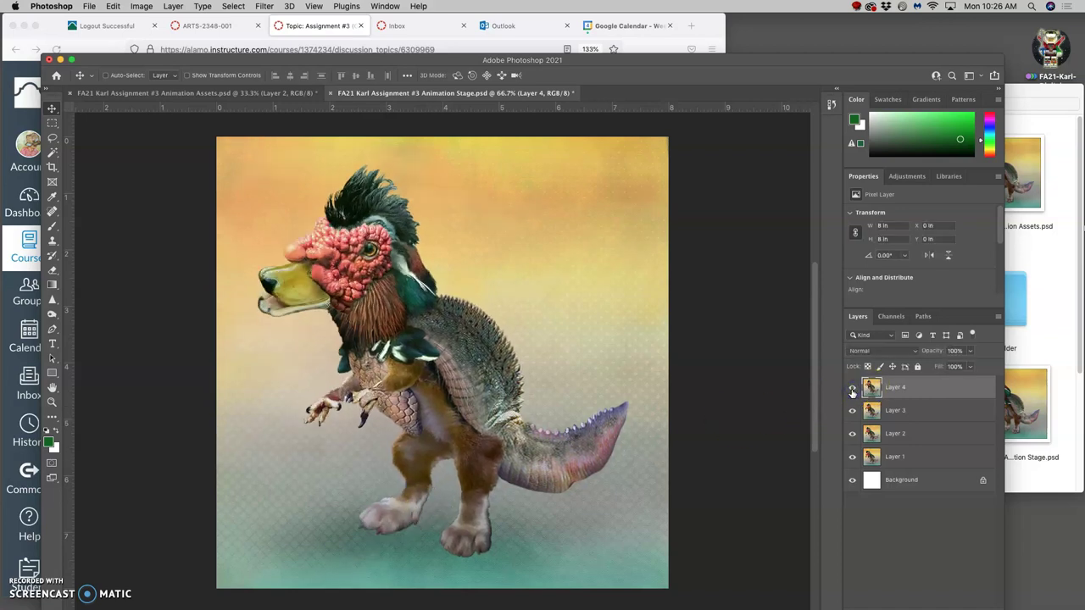
click(853, 388)
click(852, 388)
click(852, 388)
click(852, 388)
click(853, 388)
Switch to Firefox to review the rough storyboard's next poses, and return to Photoshop.
click(336, 28)
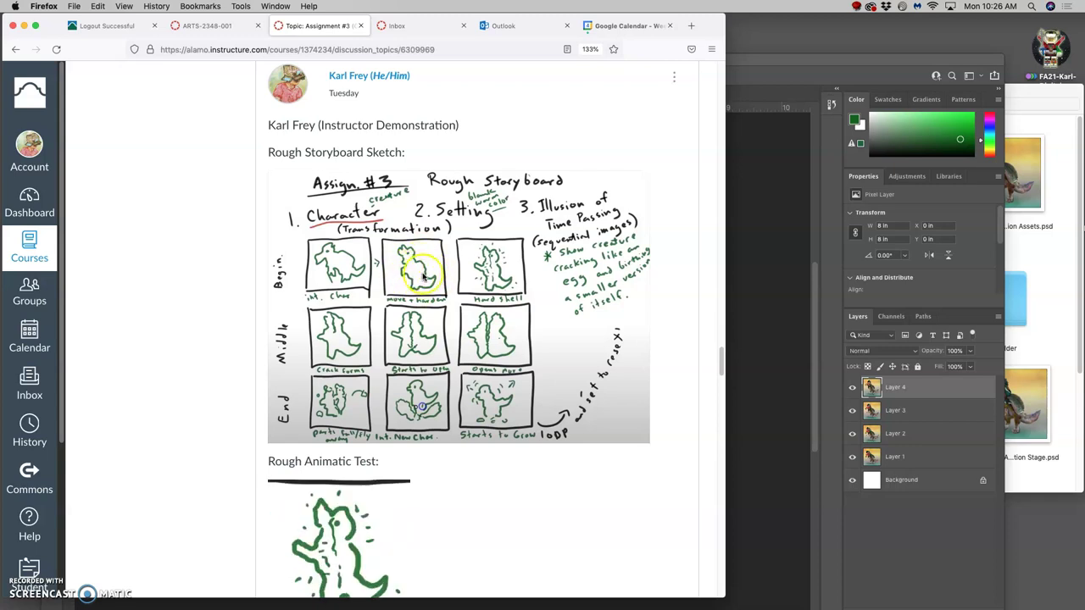
click(782, 142)
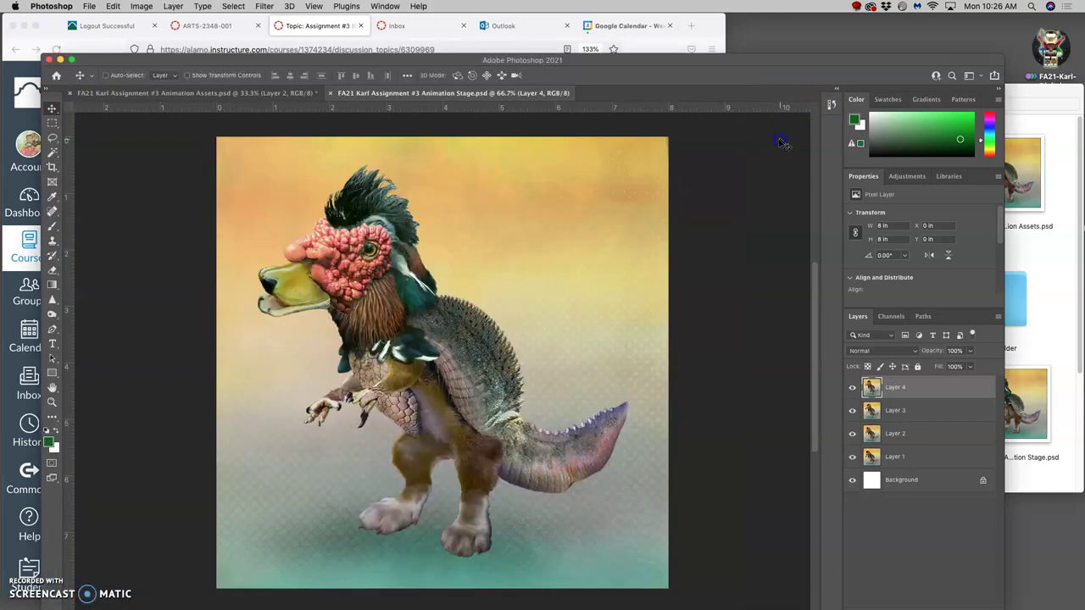
Return to the Animation Assets file, clear the canvas selection and delete the merged Layer 2.
click(277, 95)
click(909, 392)
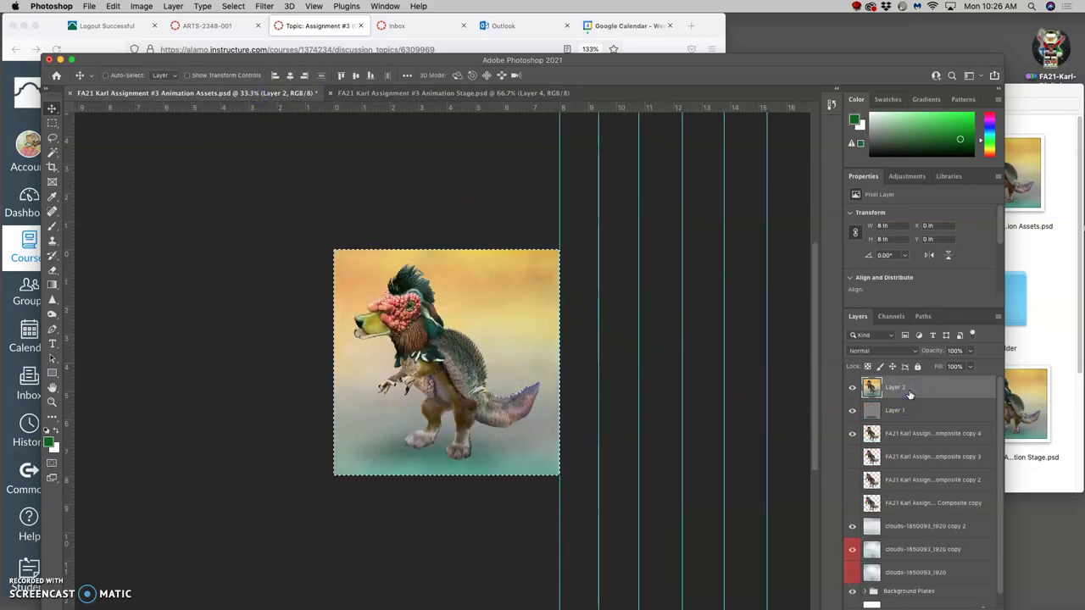
key(super)
click(792, 393)
click(918, 391)
key(Delete)
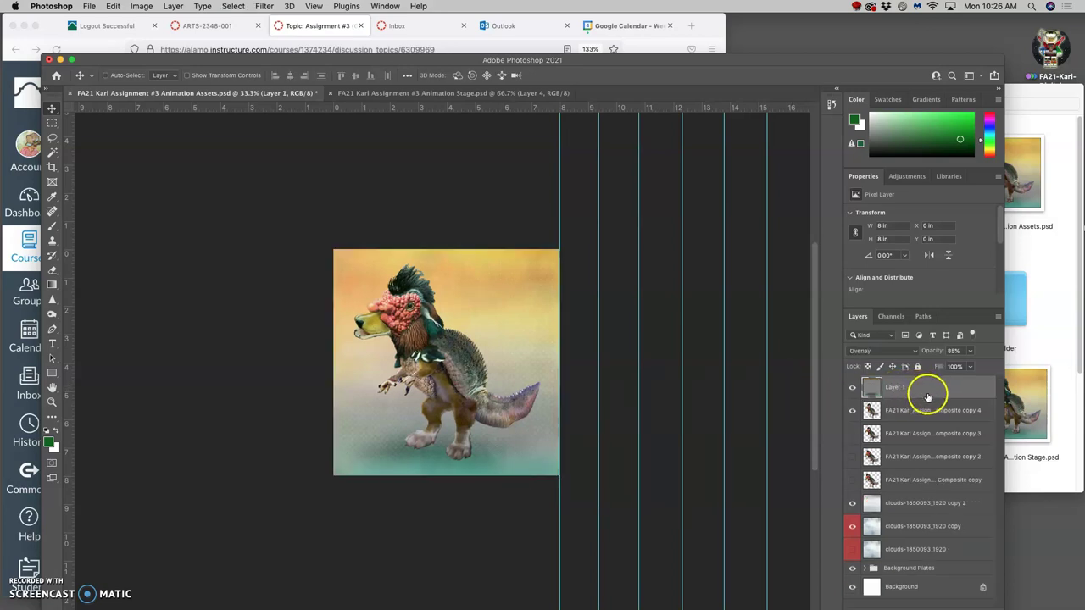
Duplicate the Creature Composite copy 4 layer, hide the original and start Puppet Warp on the duplicate.
click(904, 415)
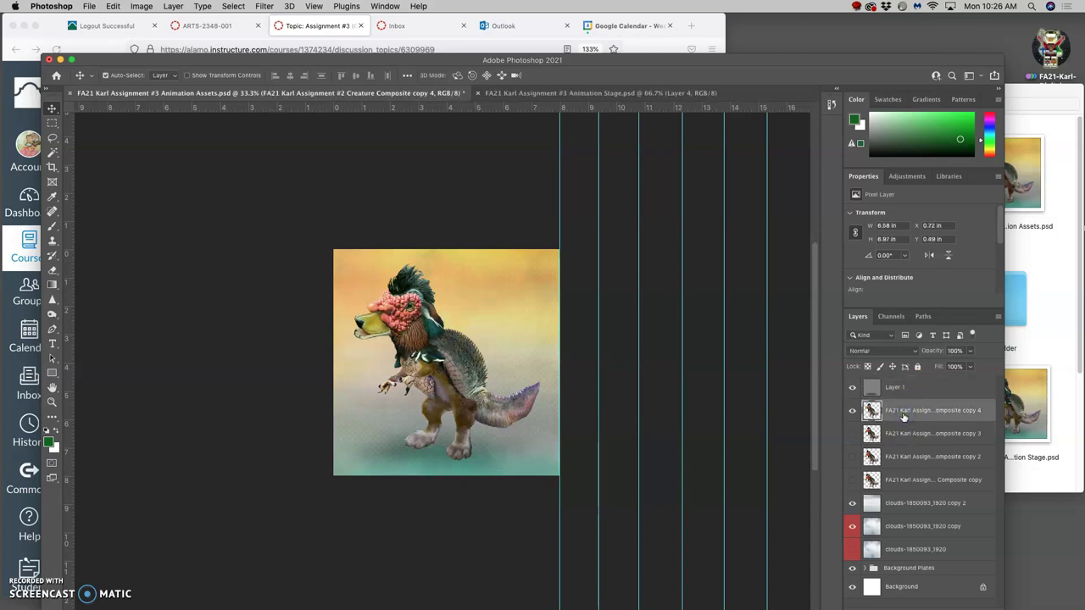
key(super+j)
click(849, 436)
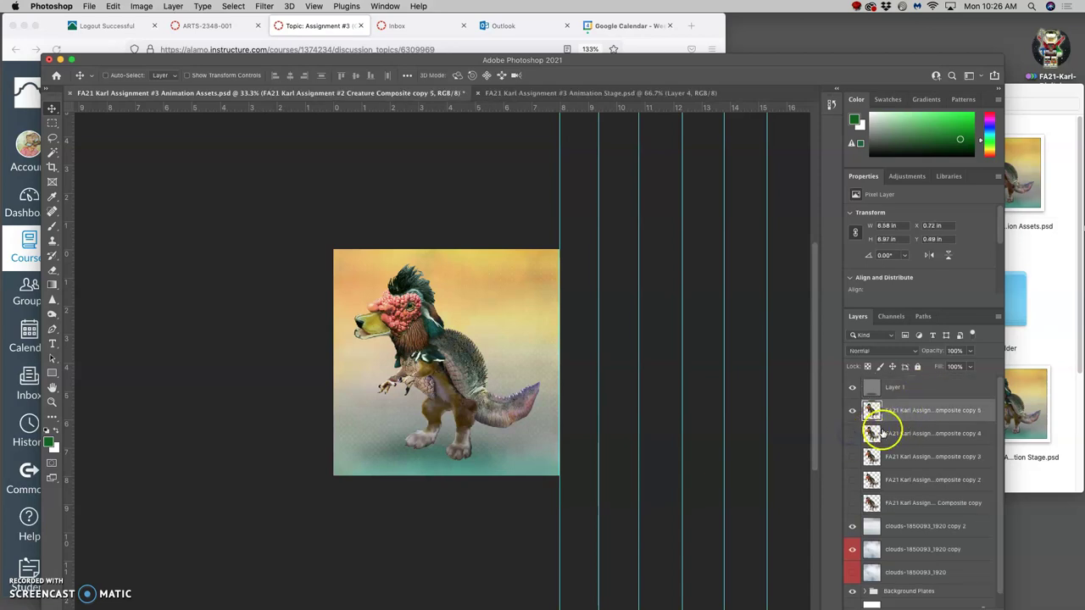
click(113, 6)
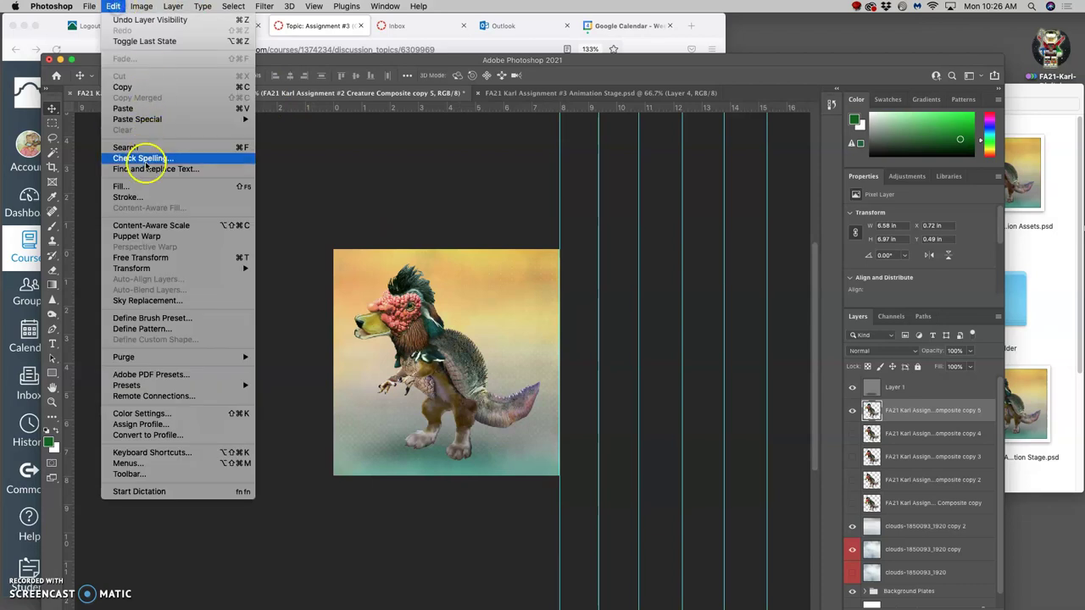
click(140, 236)
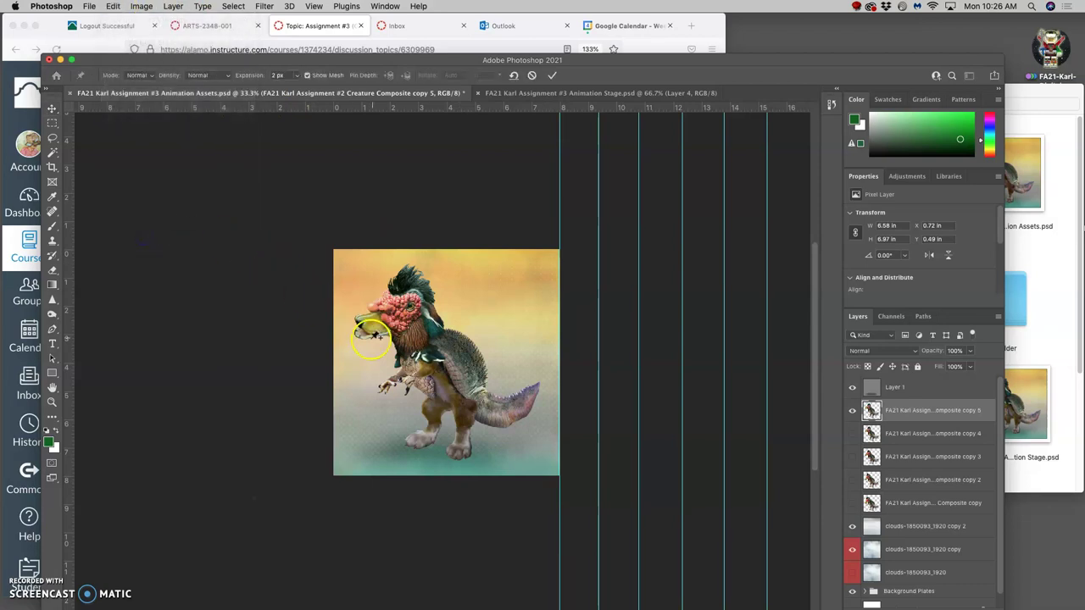